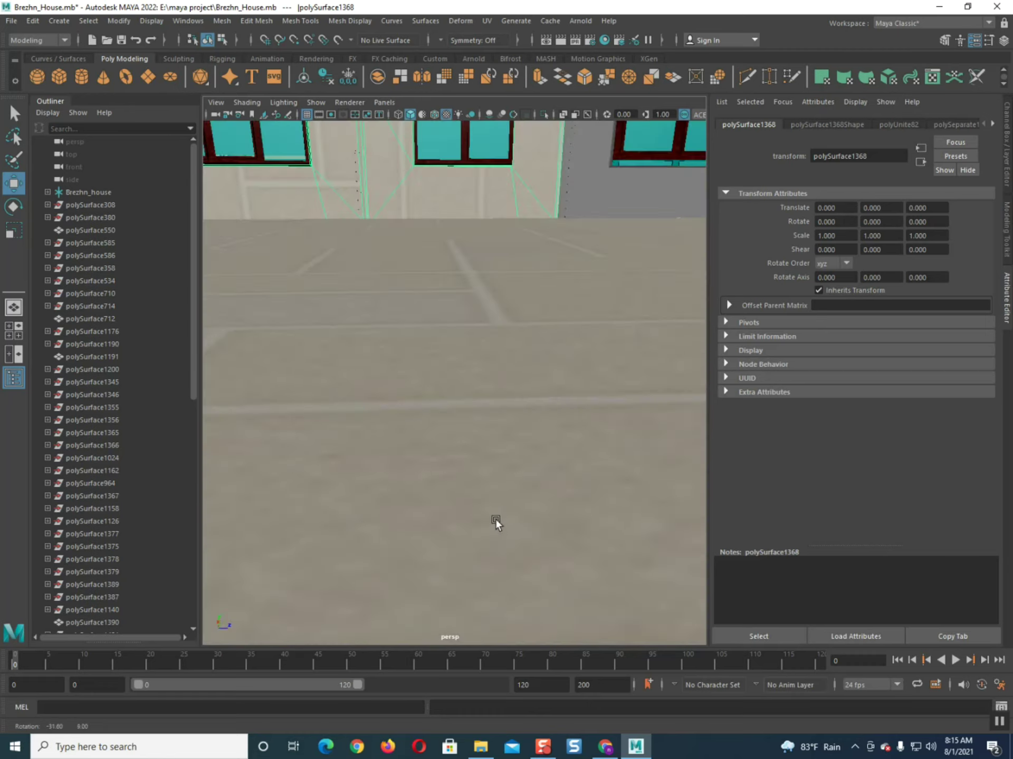
# Select the wall pieces around the middle and right windows, plus the roof-edge and recess pieces
pyautogui.keyDown('alt'); pyautogui.moveTo(408, 427); pyautogui.dragTo(268, 542, button='middle'); pyautogui.keyUp('alt')
pyautogui.click(406, 327)
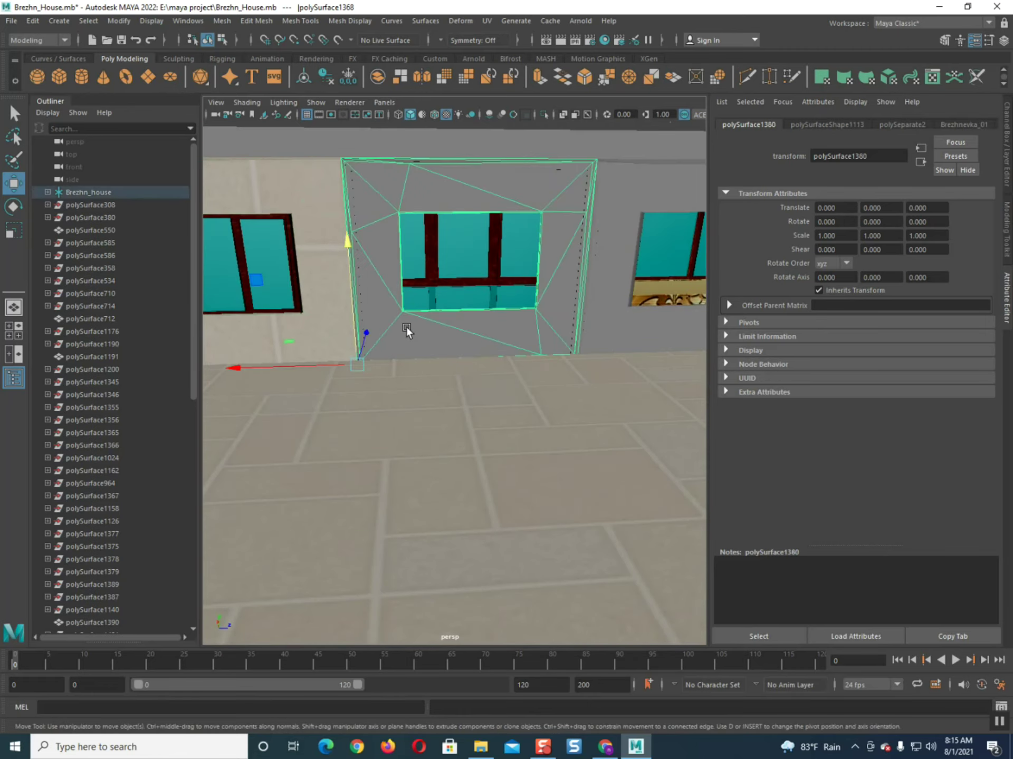
pyautogui.keyDown('shift'); pyautogui.click(609, 315); pyautogui.keyUp('shift')
pyautogui.keyDown('alt'); pyautogui.moveTo(588, 384); pyautogui.dragTo(283, 280); pyautogui.keyUp('alt')
pyautogui.click(382, 204)
pyautogui.click(390, 258)
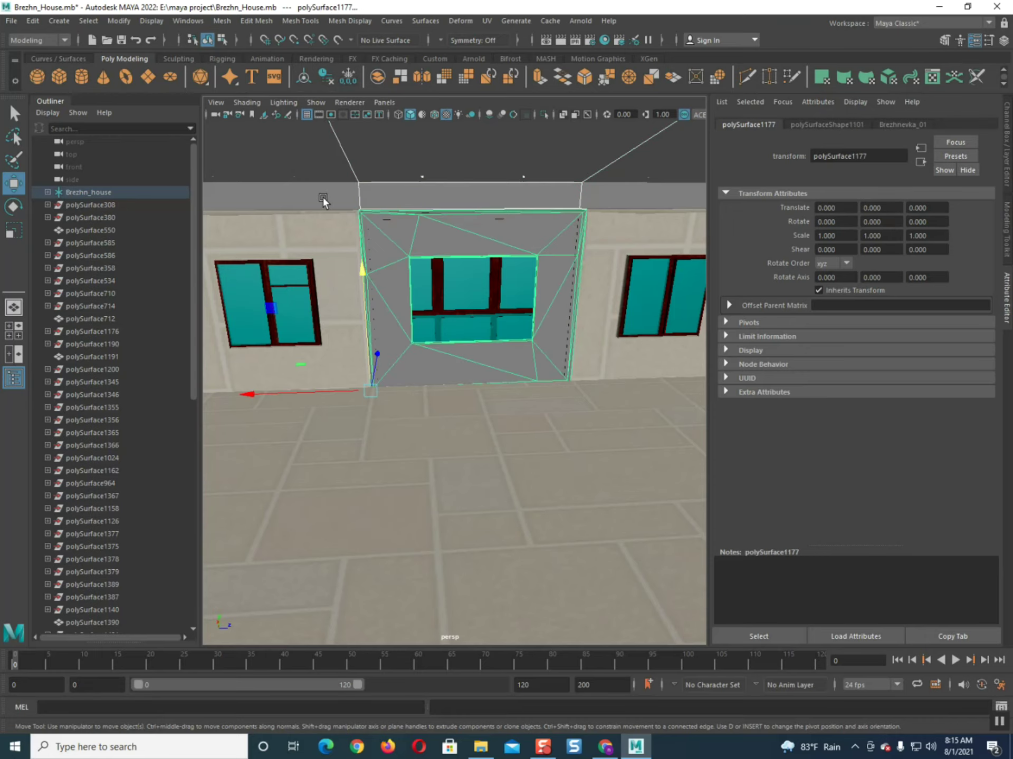
pyautogui.click(410, 312)
pyautogui.click(559, 315)
pyautogui.keyDown('alt'); pyautogui.moveTo(567, 315); pyautogui.dragTo(253, 323, button='middle'); pyautogui.keyUp('alt')
# Add the picture-window wall pieces, window recesses and the tiled wall piece to the selection
pyautogui.keyDown('alt'); pyautogui.moveTo(375, 284); pyautogui.dragTo(255, 346); pyautogui.keyUp('alt')
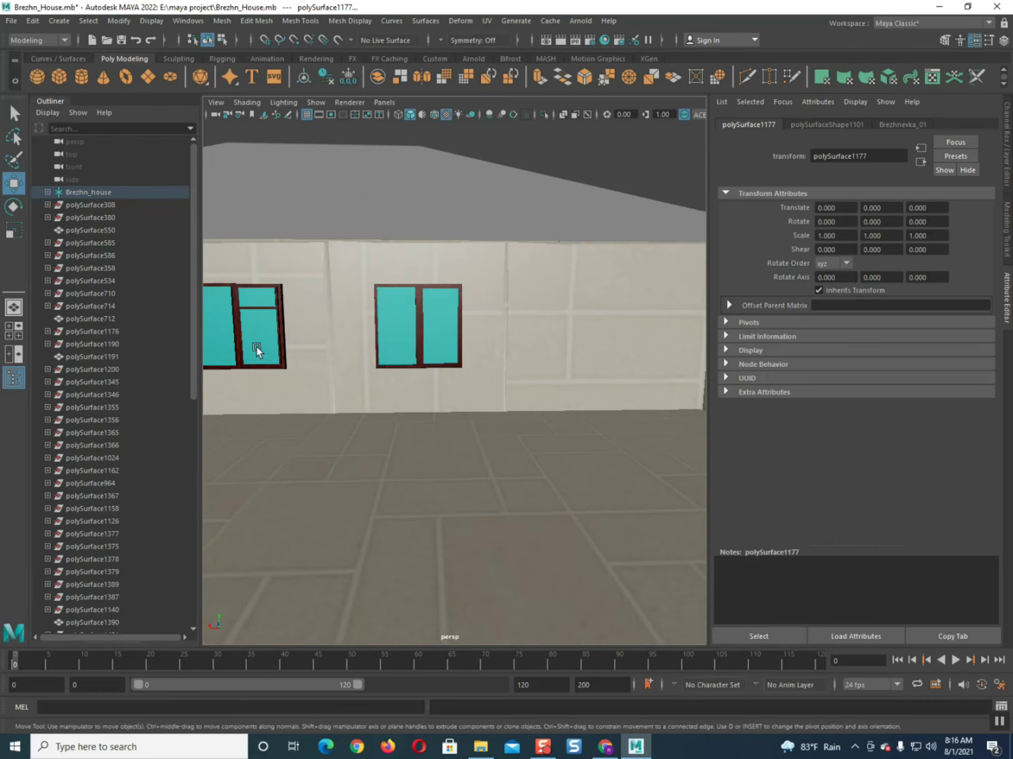
pyautogui.moveTo(409, 359)
pyautogui.keyDown('alt'); pyautogui.mouseDown()
pyautogui.moveTo(543, 386)
pyautogui.moveTo(397, 346)
pyautogui.mouseUp(); pyautogui.keyUp('alt')
pyautogui.click(397, 346)
pyautogui.keyDown('shift'); pyautogui.click(451, 384); pyautogui.keyUp('shift')
pyautogui.keyDown('alt'); pyautogui.moveTo(609, 410); pyautogui.dragTo(179, 432); pyautogui.keyUp('alt')
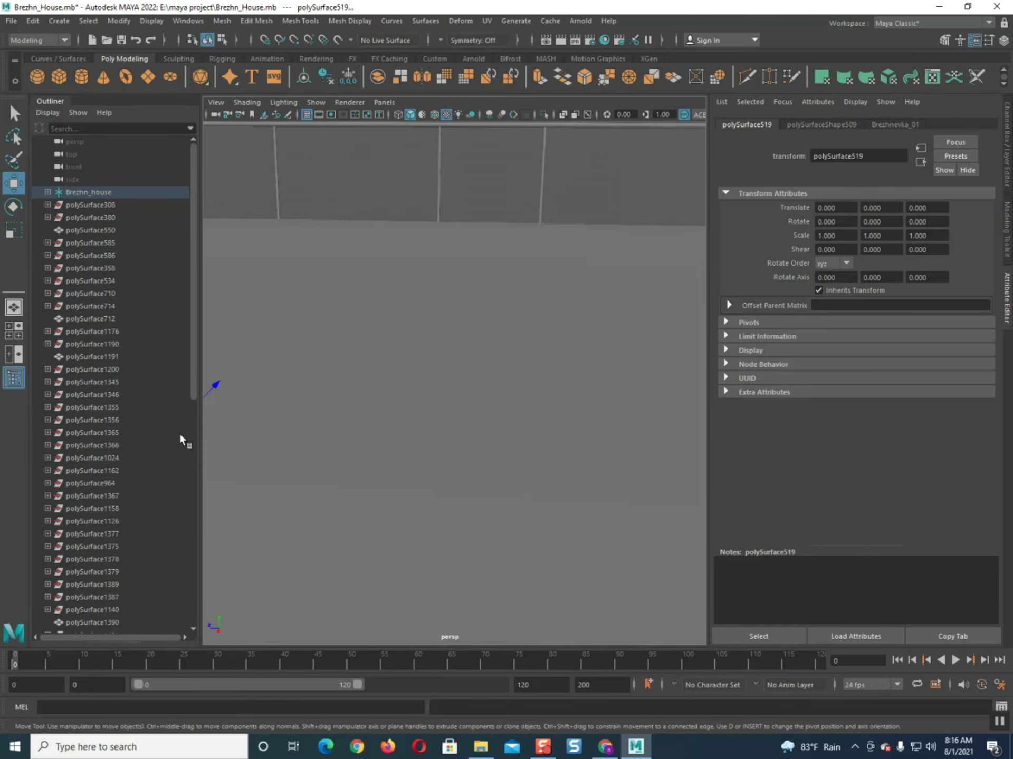
pyautogui.press('f')
pyautogui.keyDown('alt'); pyautogui.moveTo(367, 396); pyautogui.dragTo(501, 442); pyautogui.keyUp('alt')
pyautogui.click(511, 411)
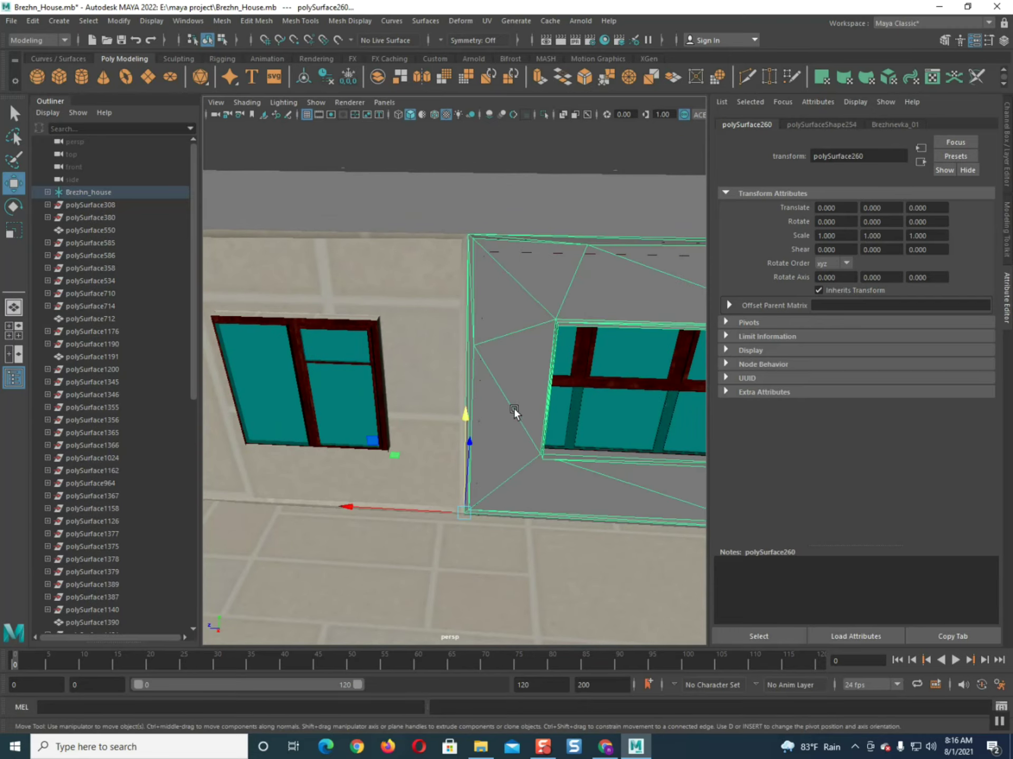
pyautogui.keyDown('alt'); pyautogui.moveTo(599, 452); pyautogui.dragTo(525, 410); pyautogui.keyUp('alt')
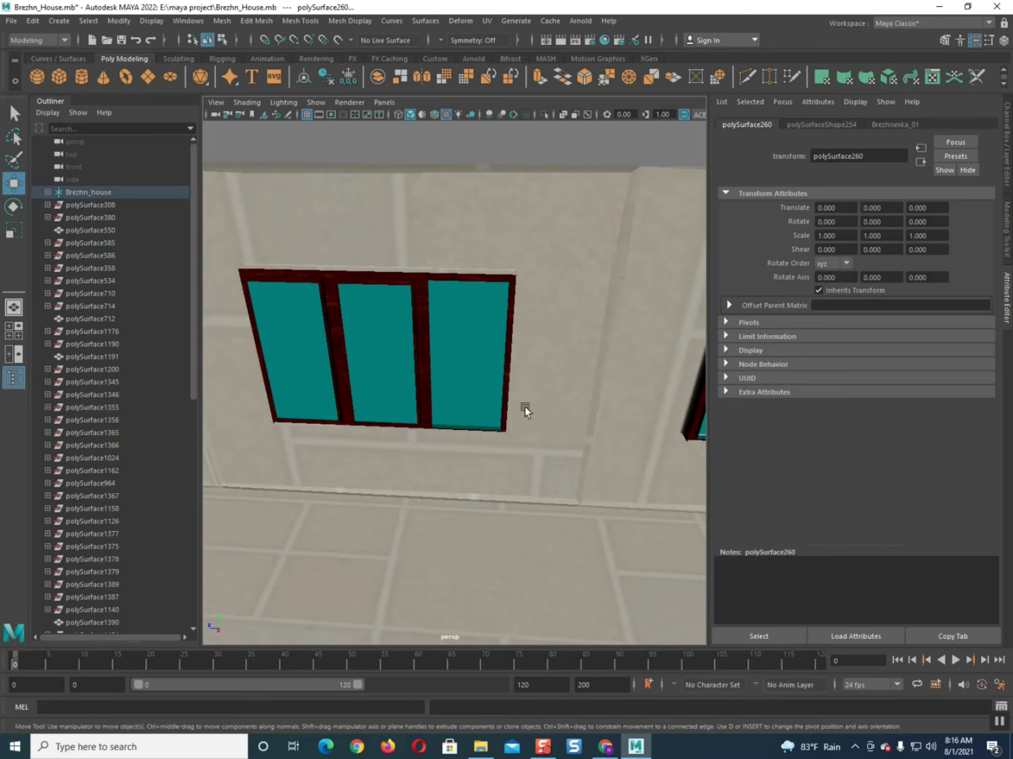
pyautogui.keyDown('alt'); pyautogui.moveTo(595, 407); pyautogui.dragTo(361, 429); pyautogui.keyUp('alt')
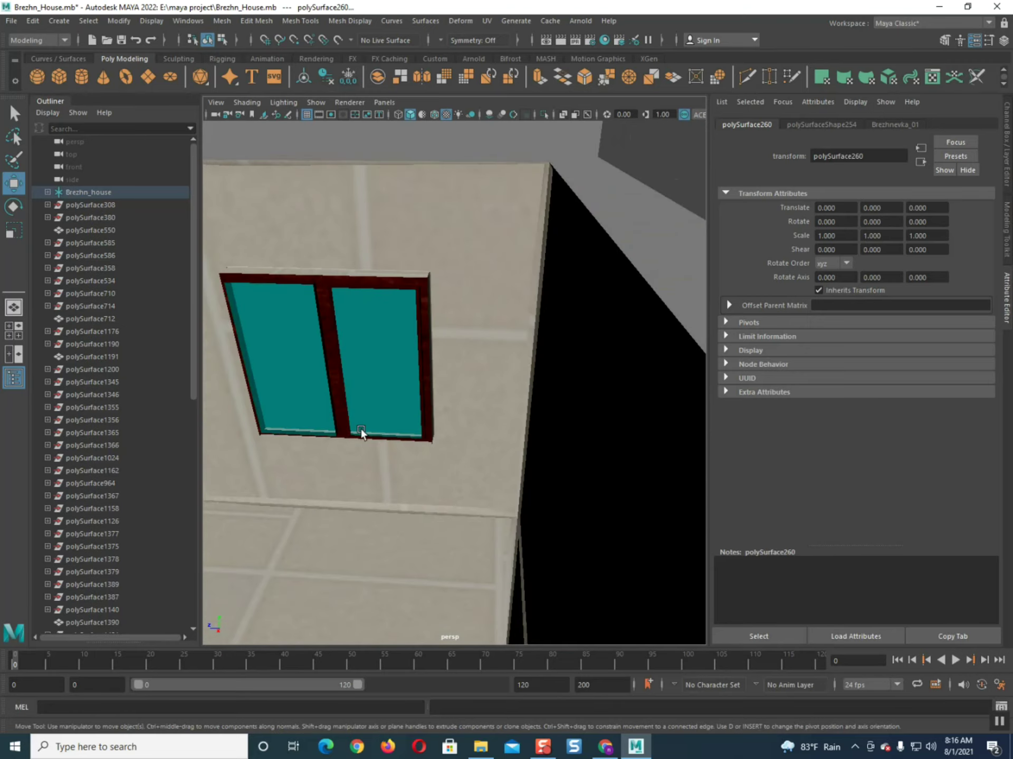
pyautogui.keyDown('alt'); pyautogui.moveTo(324, 505); pyautogui.dragTo(285, 436); pyautogui.keyUp('alt')
pyautogui.click(454, 350)
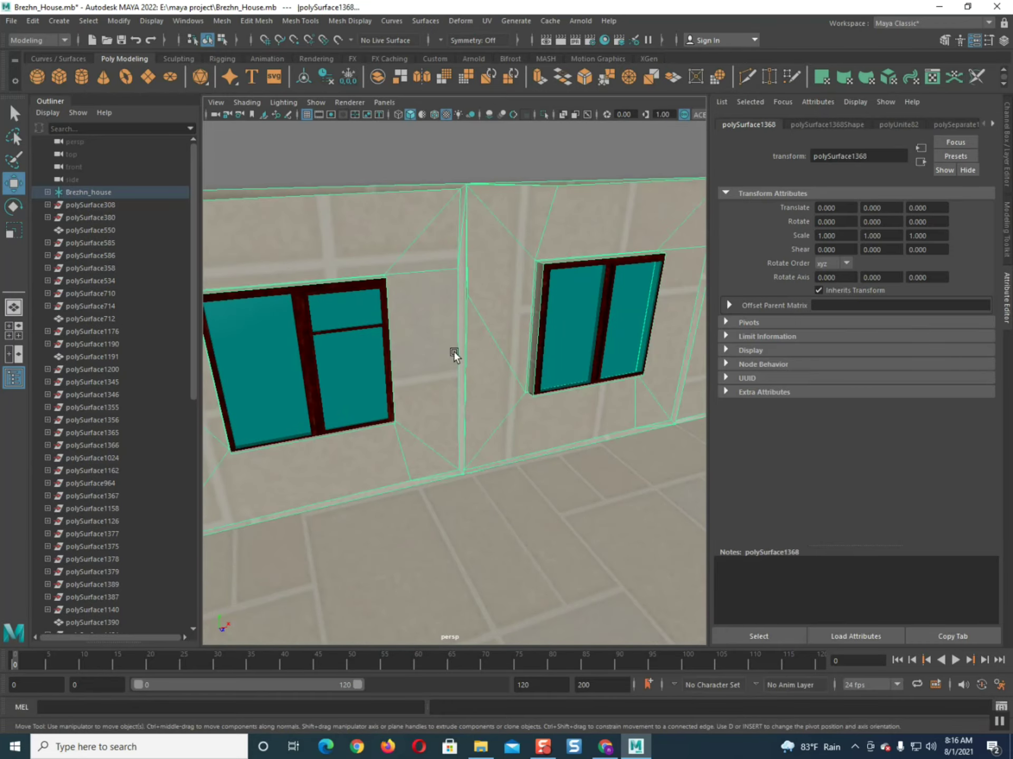
# Combine the selected wall pieces into one mesh, polySurface1380
pyautogui.click(231, 21)
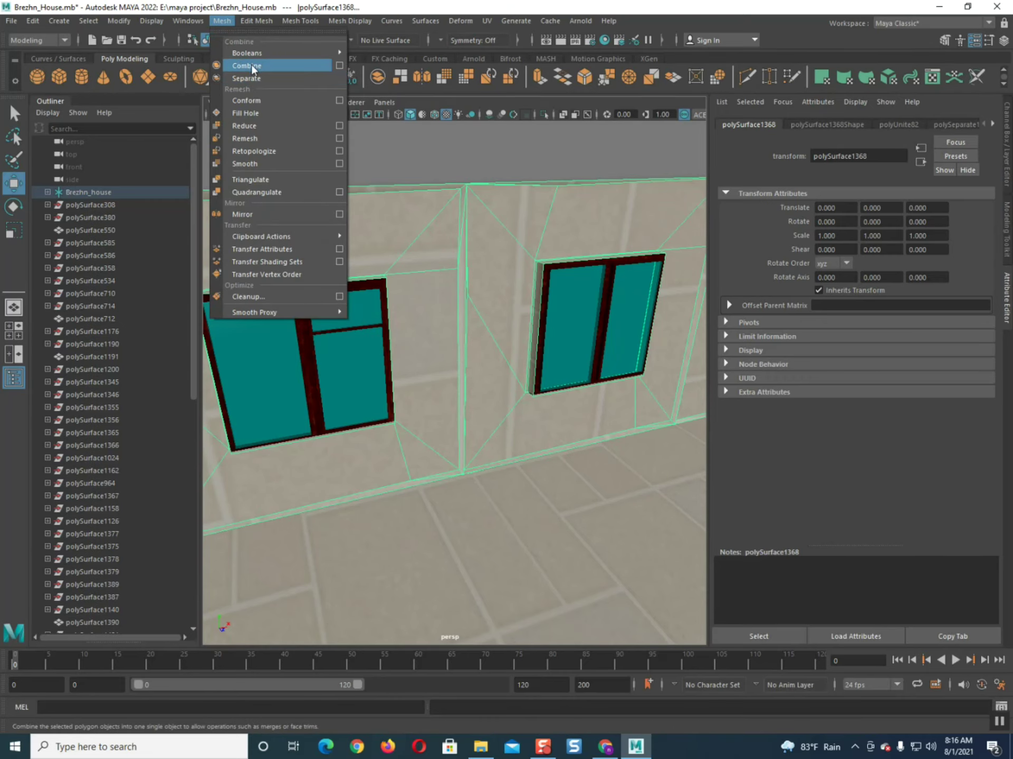
pyautogui.click(251, 65)
pyautogui.scroll(-3, 404, 500)
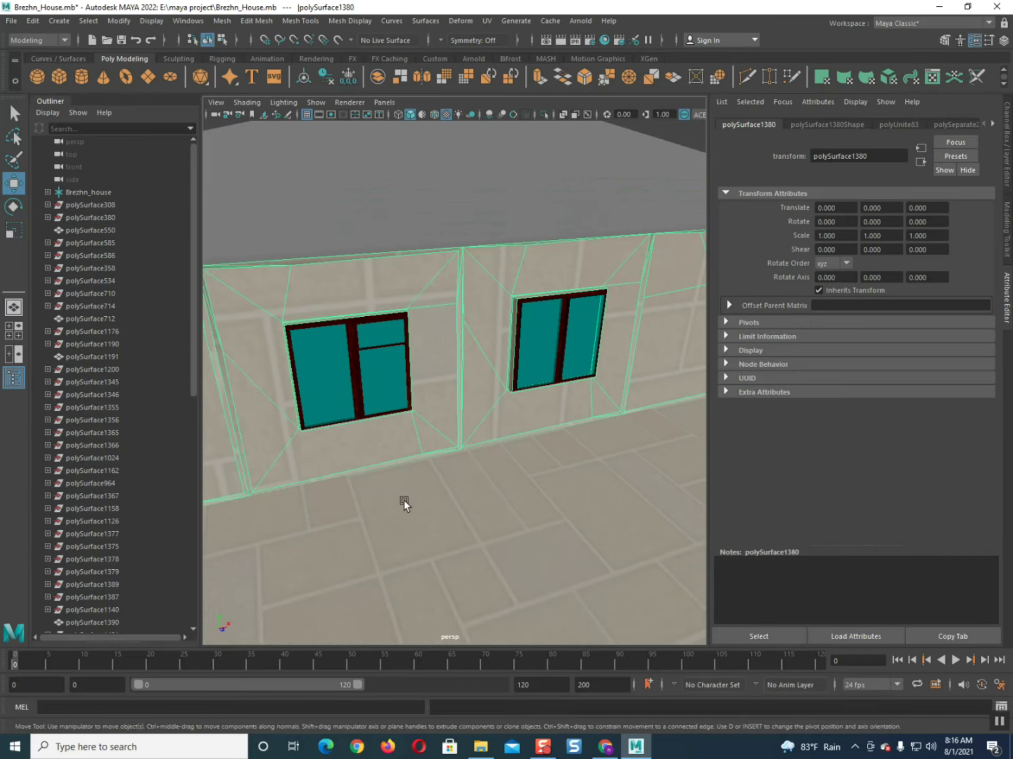
pyautogui.moveTo(391, 486)
pyautogui.keyDown('alt'); pyautogui.mouseDown(button='middle')
pyautogui.moveTo(374, 329)
pyautogui.moveTo(362, 461)
pyautogui.moveTo(356, 390)
pyautogui.mouseUp(button='middle'); pyautogui.keyUp('alt')
pyautogui.keyDown('alt'); pyautogui.moveTo(411, 429); pyautogui.dragTo(517, 428); pyautogui.keyUp('alt')
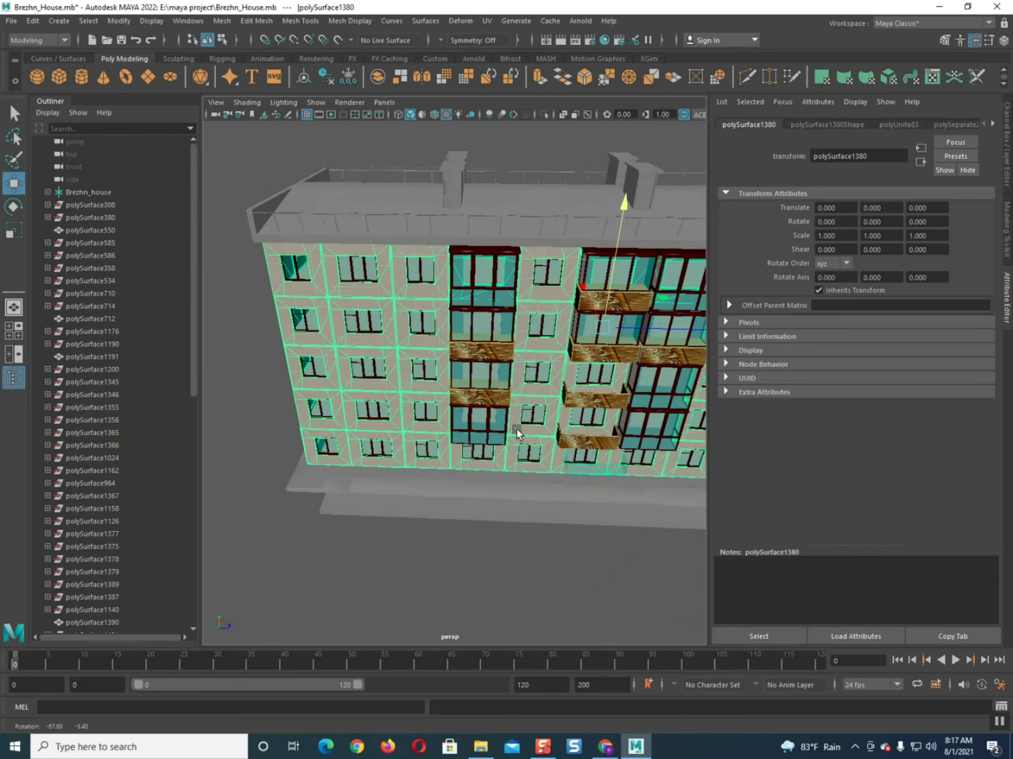
pyautogui.scroll(3, 437, 389)
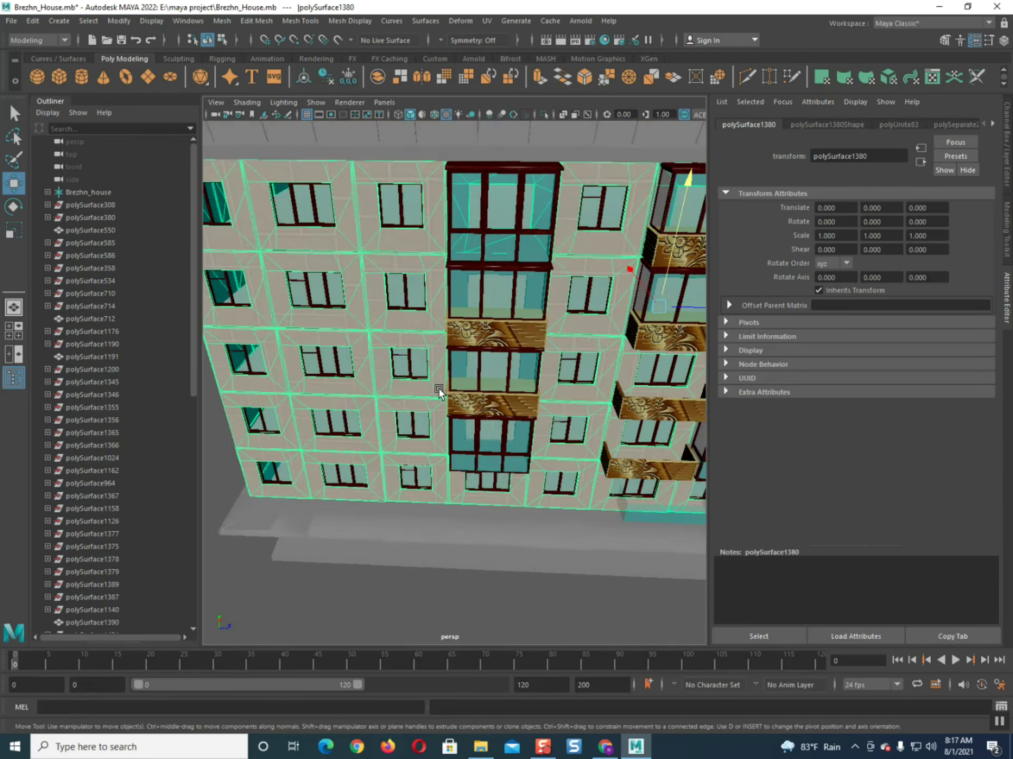
pyautogui.scroll(3, 438, 393)
pyautogui.keyDown('alt'); pyautogui.moveTo(403, 317); pyautogui.dragTo(331, 422); pyautogui.keyUp('alt')
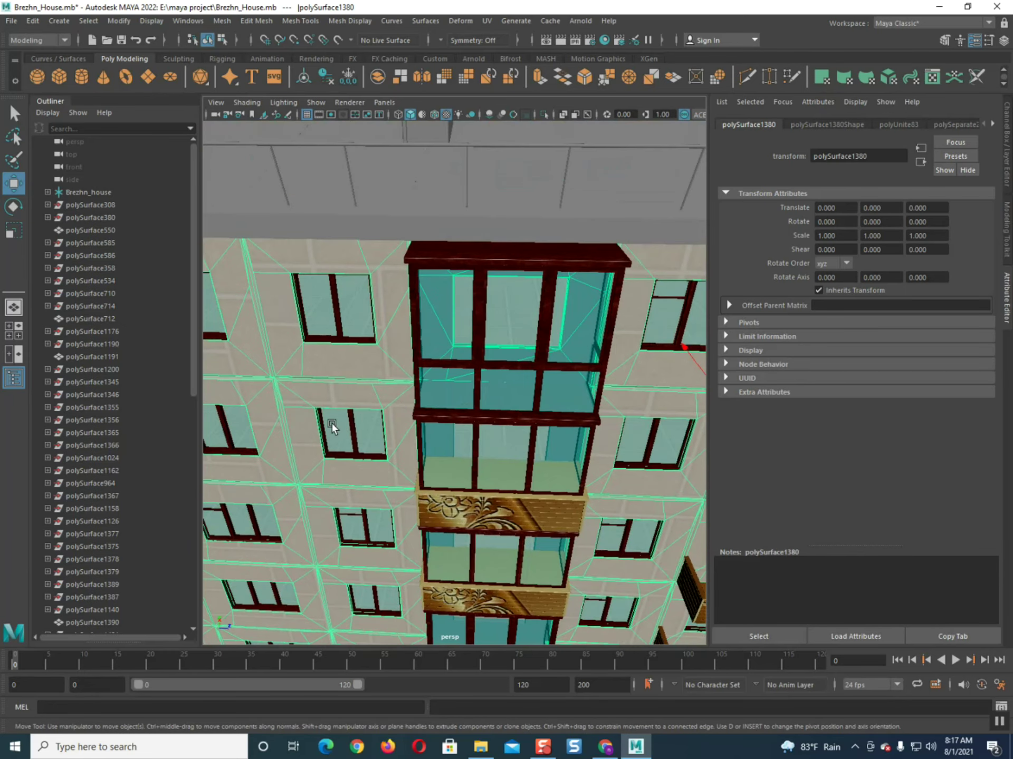
pyautogui.click(365, 433)
pyautogui.scroll(10, 365, 434)
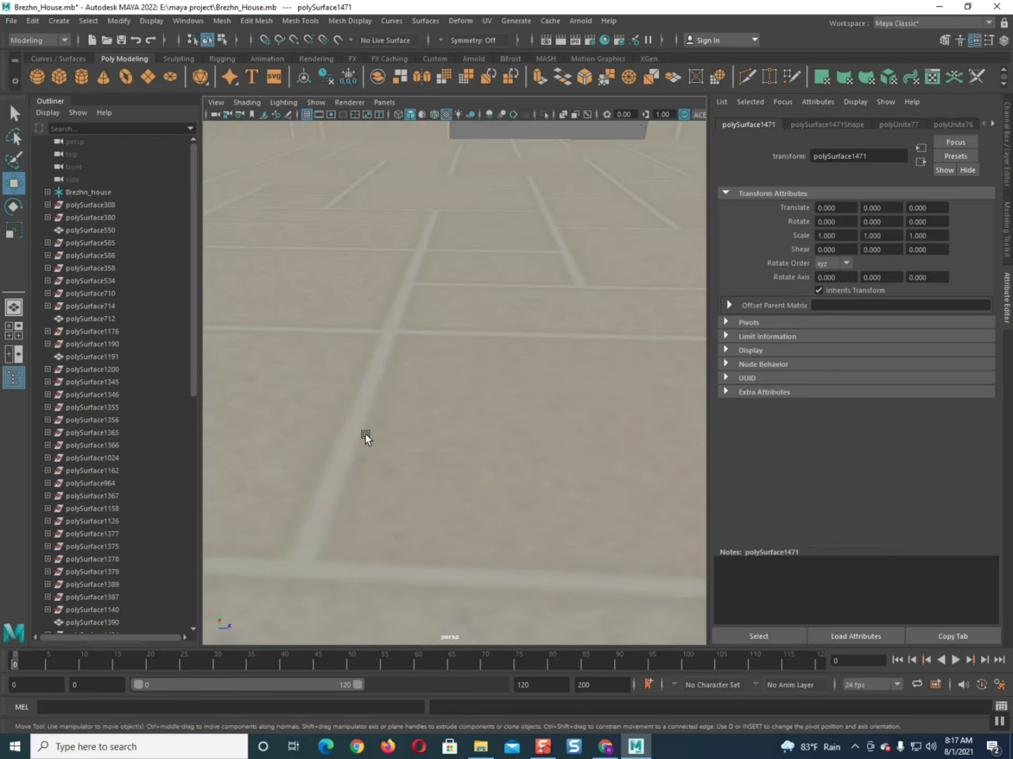
pyautogui.keyDown('alt'); pyautogui.moveTo(374, 435); pyautogui.dragTo(401, 334); pyautogui.keyUp('alt')
pyautogui.keyDown('alt'); pyautogui.moveTo(400, 333); pyautogui.dragTo(406, 394, button='middle'); pyautogui.keyUp('alt')
pyautogui.scroll(5, 404, 229)
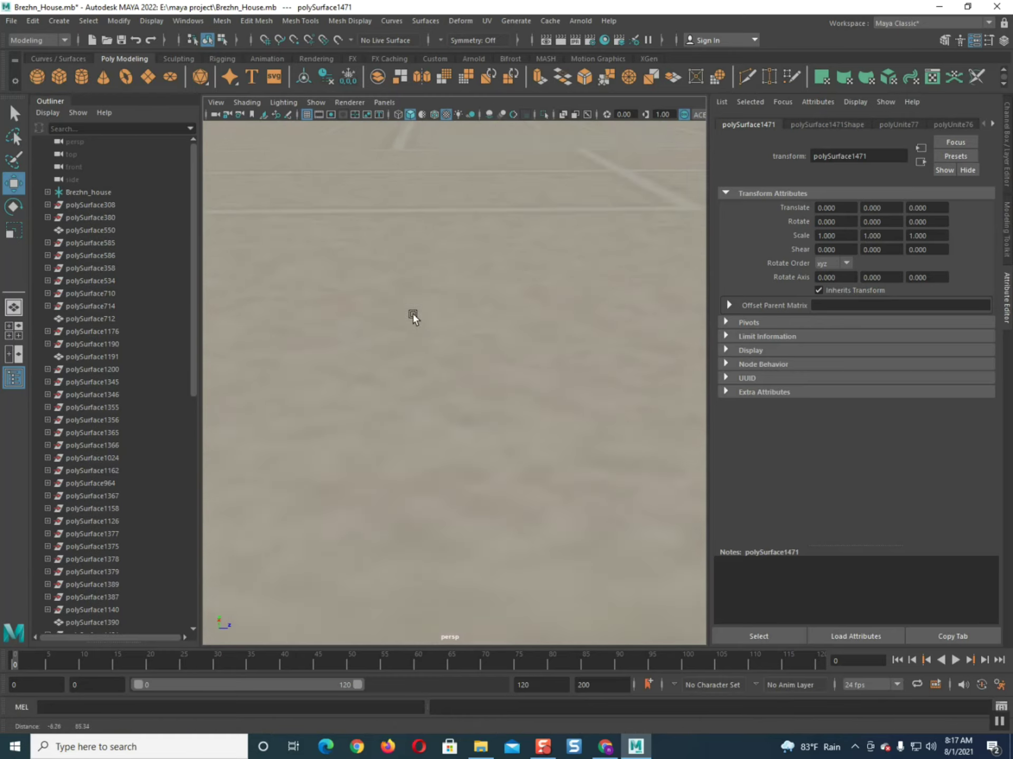
pyautogui.scroll(-8, 394, 253)
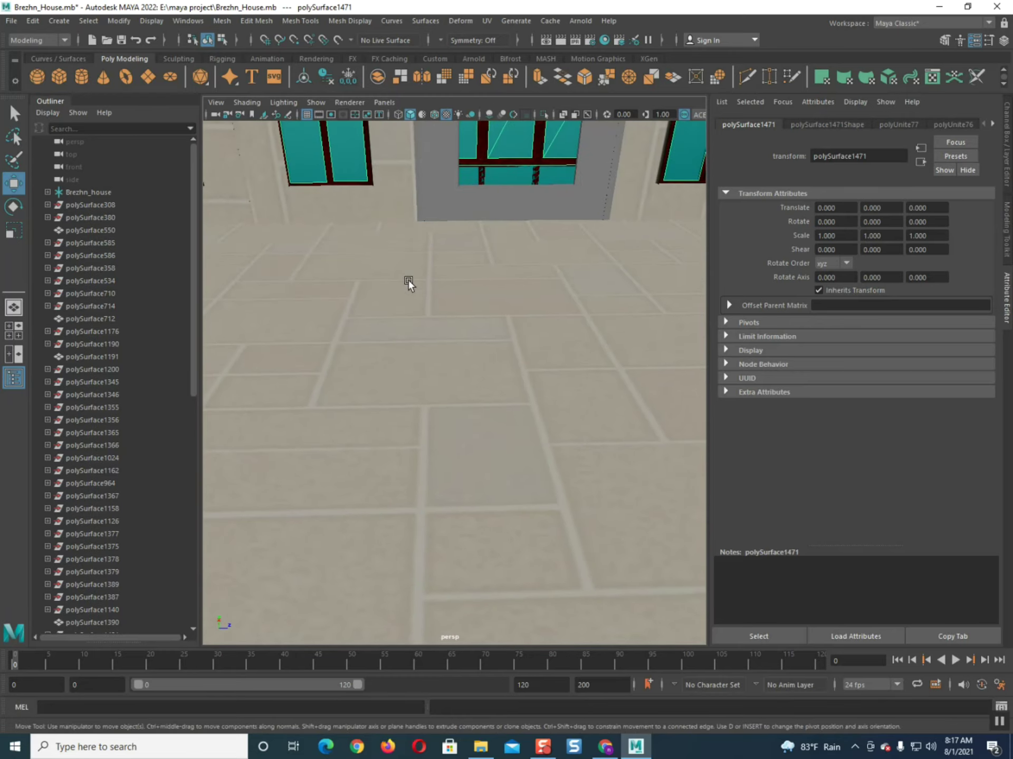
pyautogui.scroll(4, 409, 280)
pyautogui.scroll(-3, 404, 328)
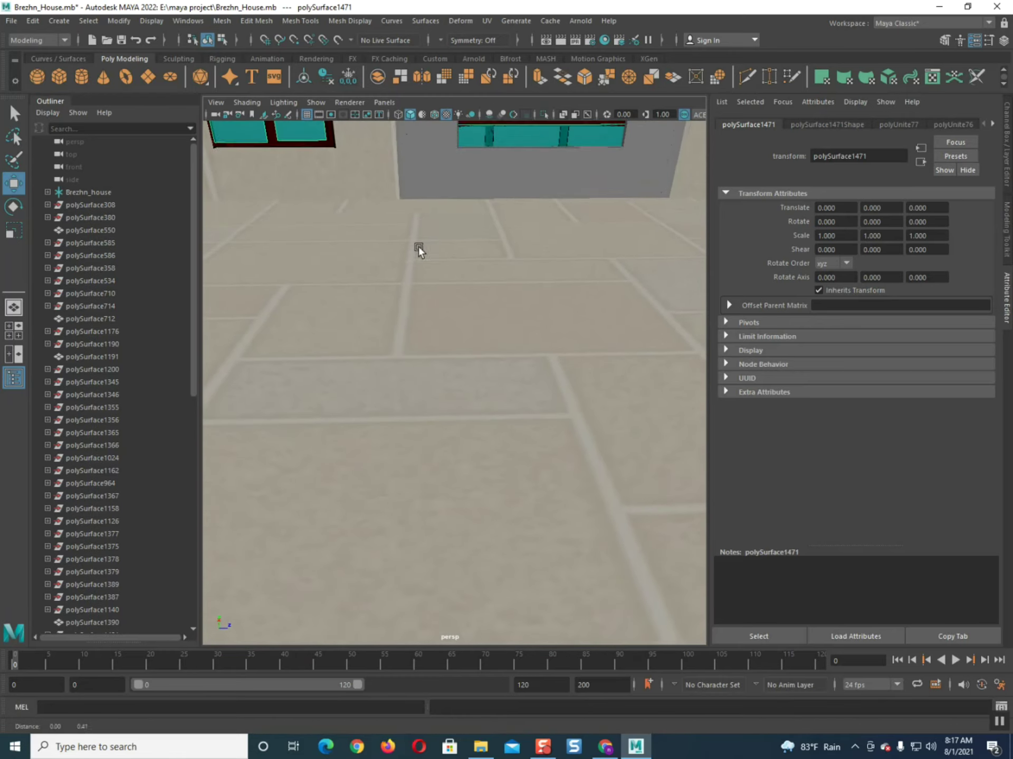
pyautogui.scroll(-3, 422, 258)
pyautogui.keyDown('alt'); pyautogui.moveTo(420, 304); pyautogui.dragTo(442, 387); pyautogui.keyUp('alt')
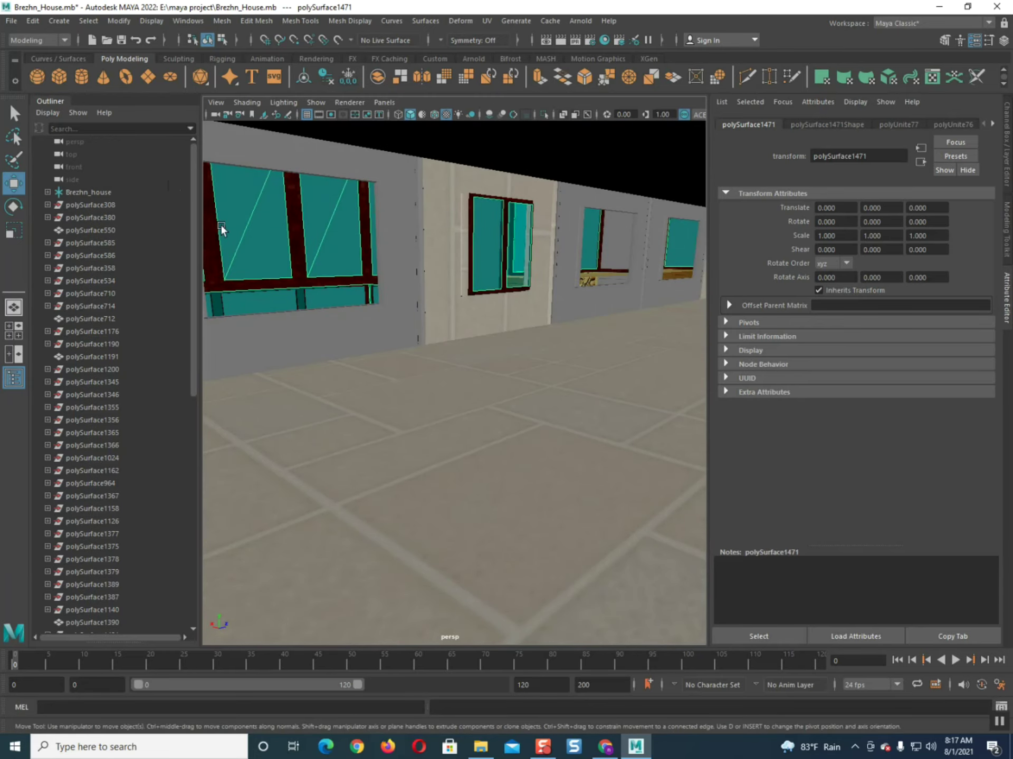
# Combine the wall mesh with the two neighbouring window meshes into polySurface1473
pyautogui.click(14, 114)
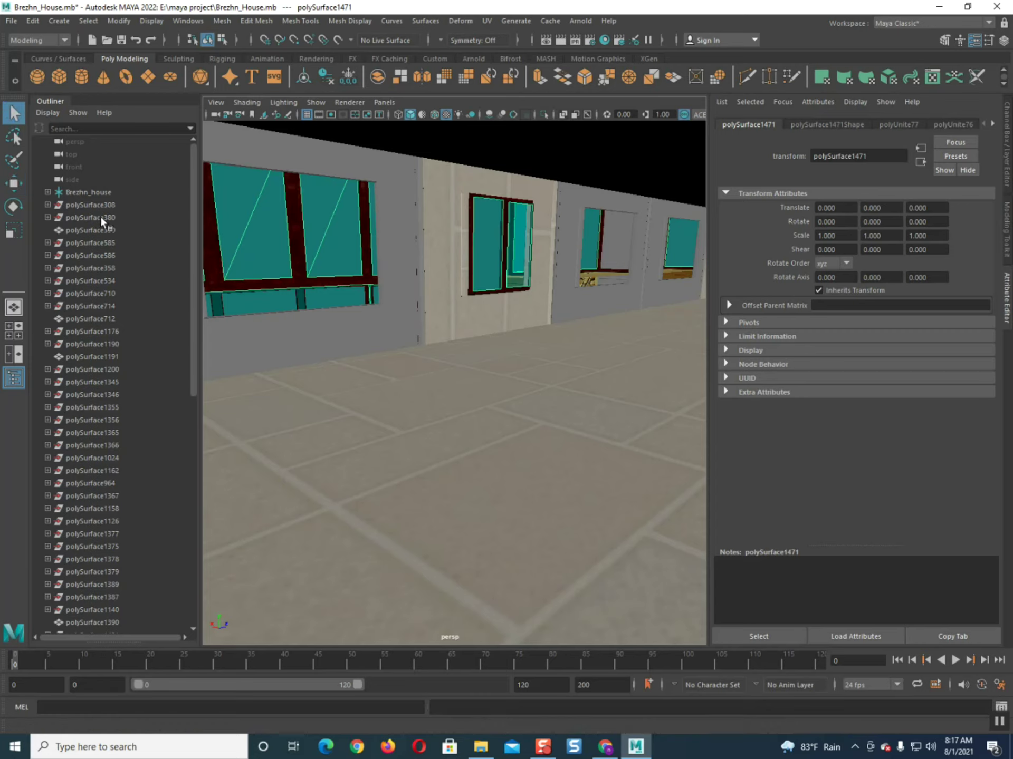
pyautogui.click(366, 326)
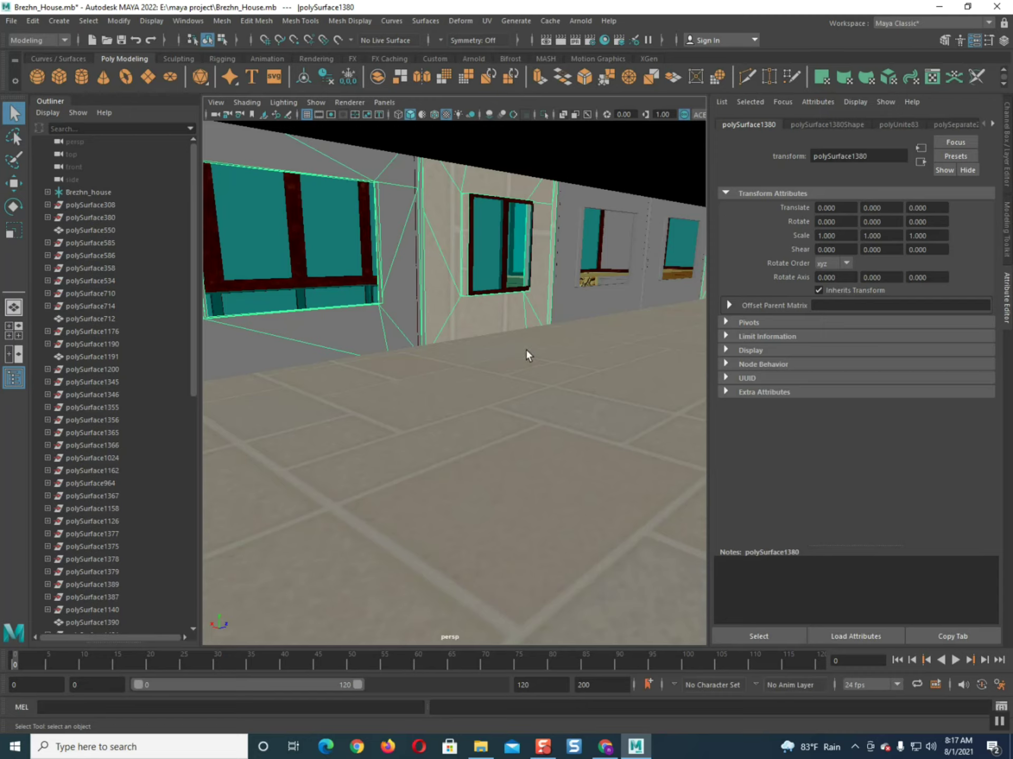
pyautogui.click(572, 300)
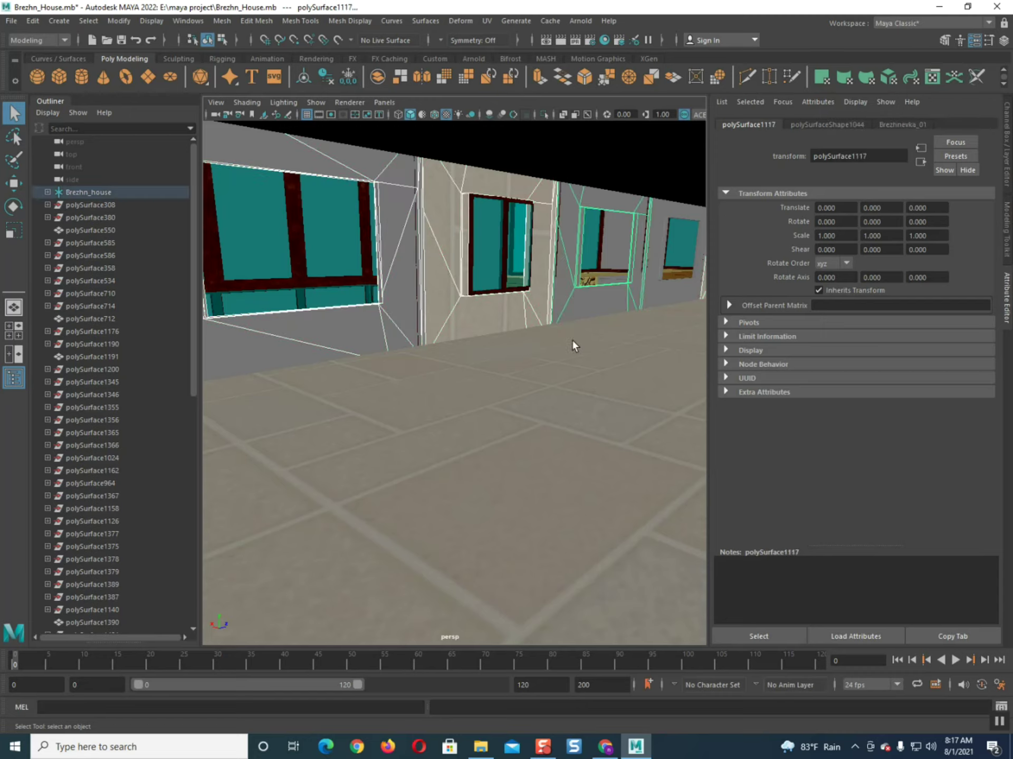
pyautogui.click(651, 292)
pyautogui.click(477, 323)
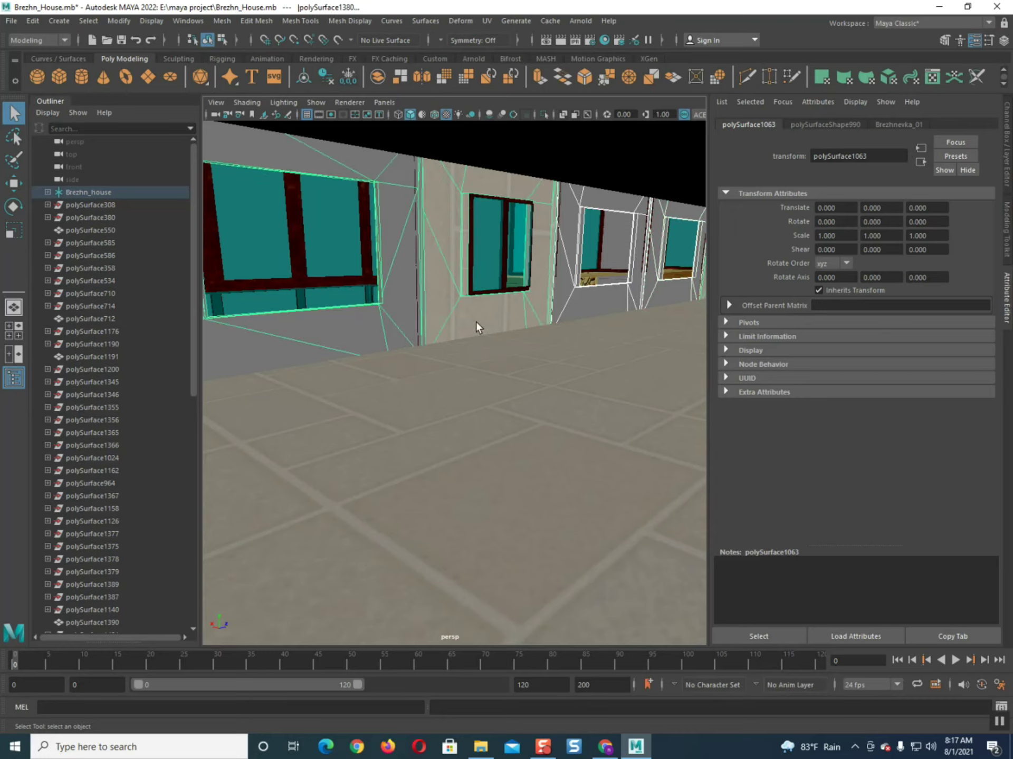
pyautogui.click(223, 22)
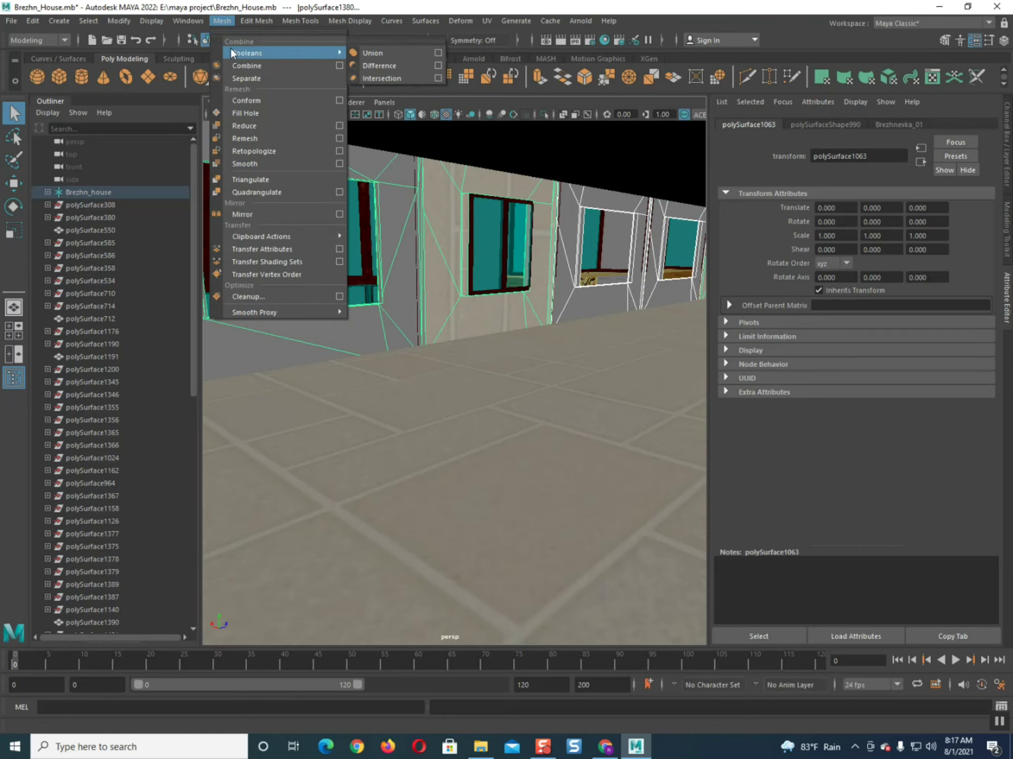
pyautogui.click(234, 63)
pyautogui.keyDown('alt'); pyautogui.moveTo(591, 418); pyautogui.dragTo(171, 418); pyautogui.keyUp('alt')
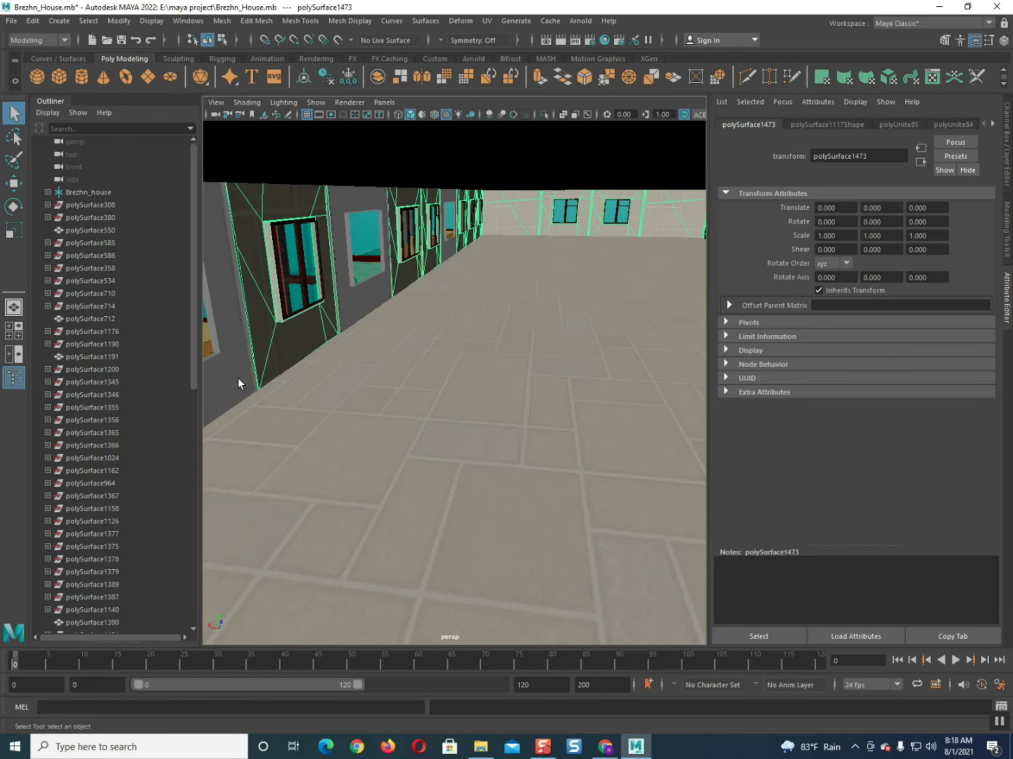
# Select the remaining grey and windowed wall panels along the long wall for combining
pyautogui.keyDown('shift'); pyautogui.click(244, 378); pyautogui.keyUp('shift')
pyautogui.click(373, 289)
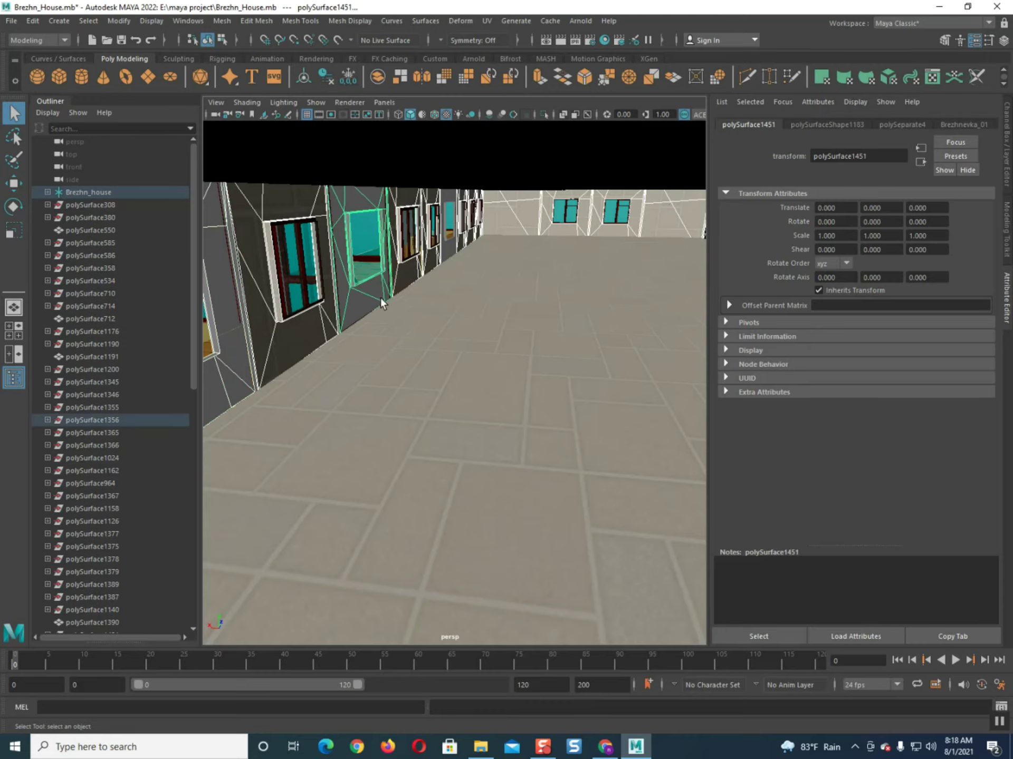
pyautogui.click(452, 246)
pyautogui.keyDown('alt'); pyautogui.moveTo(555, 429); pyautogui.dragTo(251, 438); pyautogui.keyUp('alt')
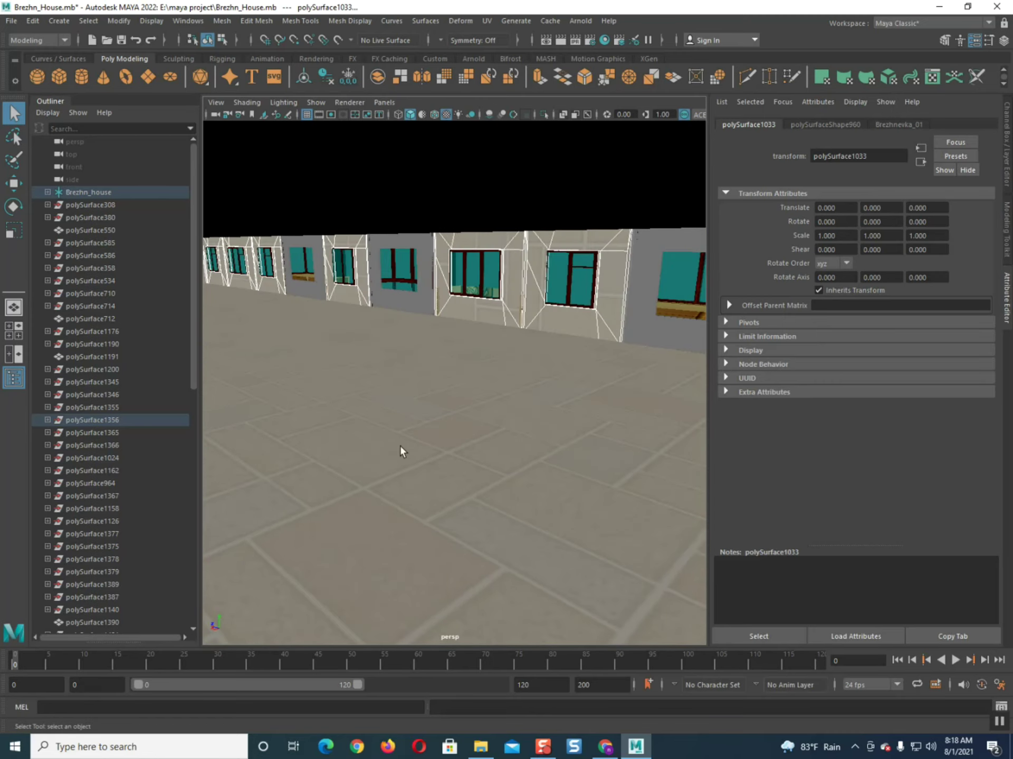
pyautogui.click(662, 335)
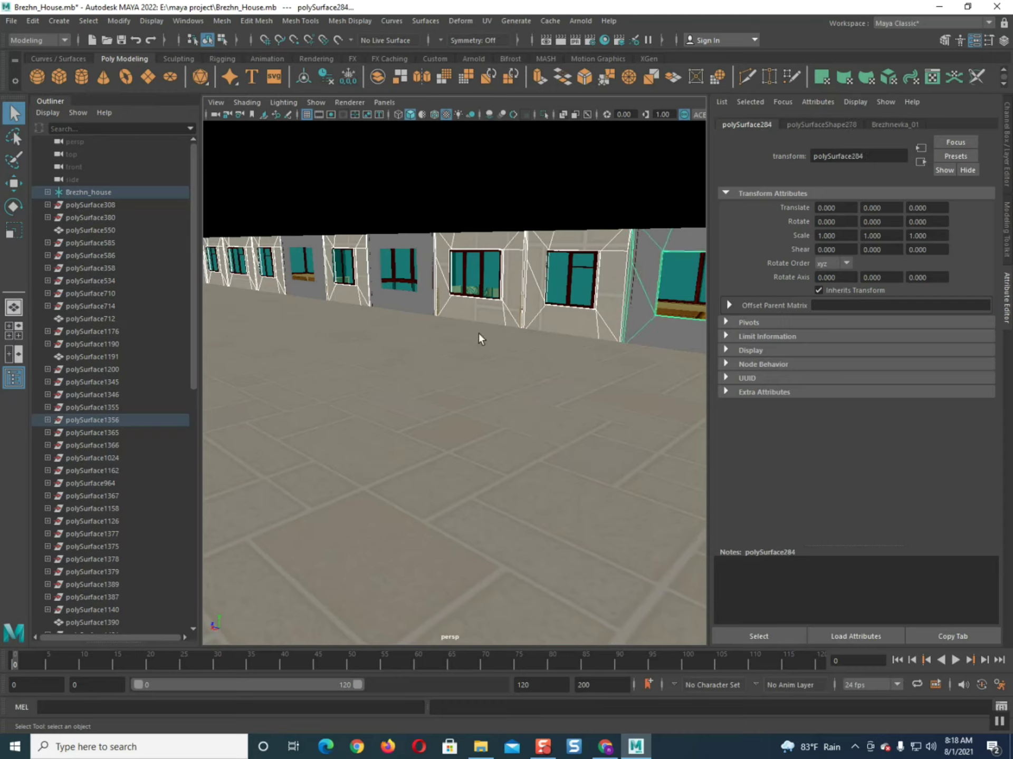
pyautogui.click(401, 298)
pyautogui.click(306, 283)
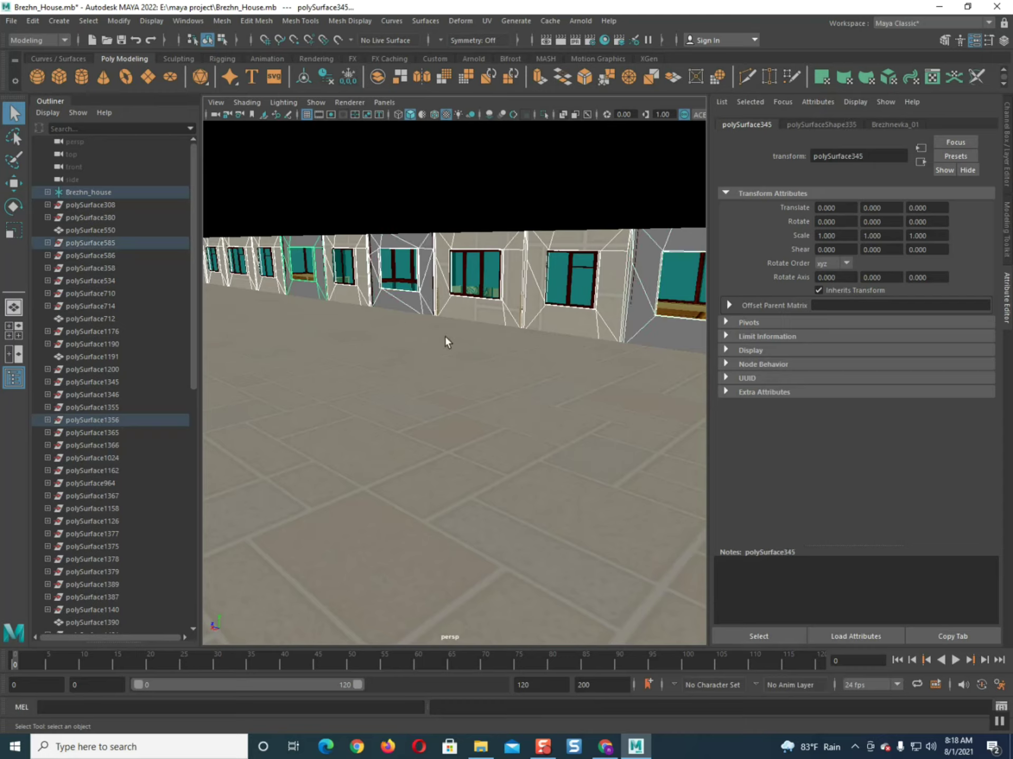
pyautogui.keyDown('alt'); pyautogui.moveTo(526, 390); pyautogui.dragTo(425, 389); pyautogui.keyUp('alt')
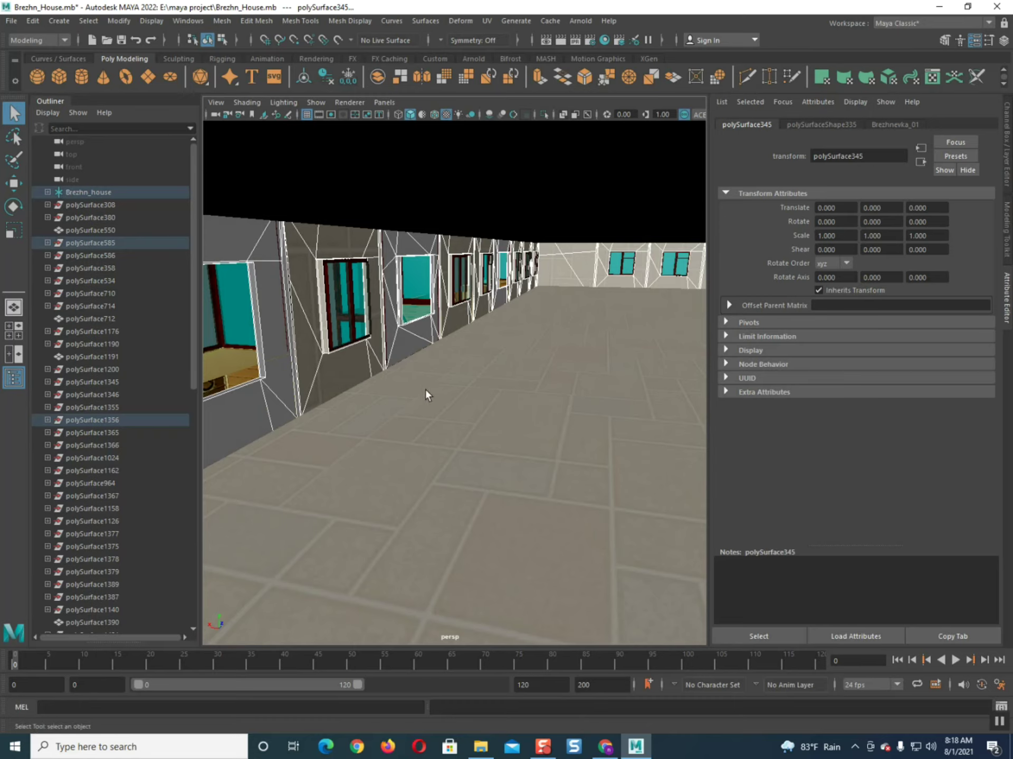
pyautogui.click(218, 21)
# Combine the selected panels, then pick the next window panels, undoing stray corridor-wall and door picks
pyautogui.click(249, 66)
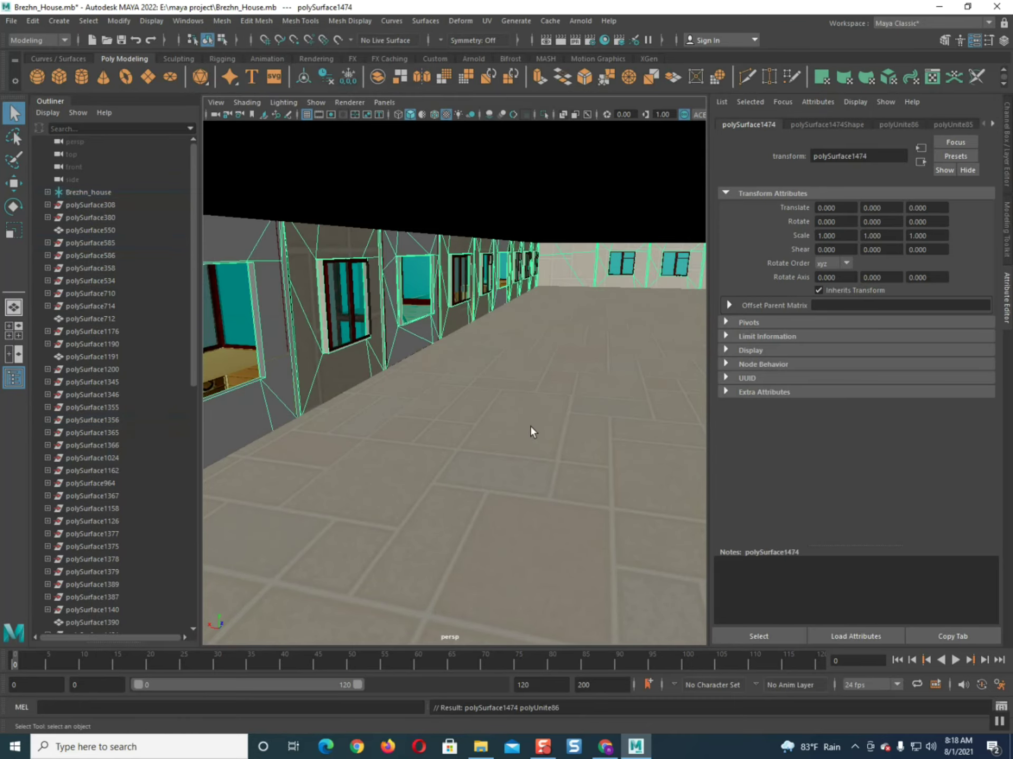
pyautogui.keyDown('alt'); pyautogui.moveTo(530, 444); pyautogui.dragTo(514, 317); pyautogui.keyUp('alt')
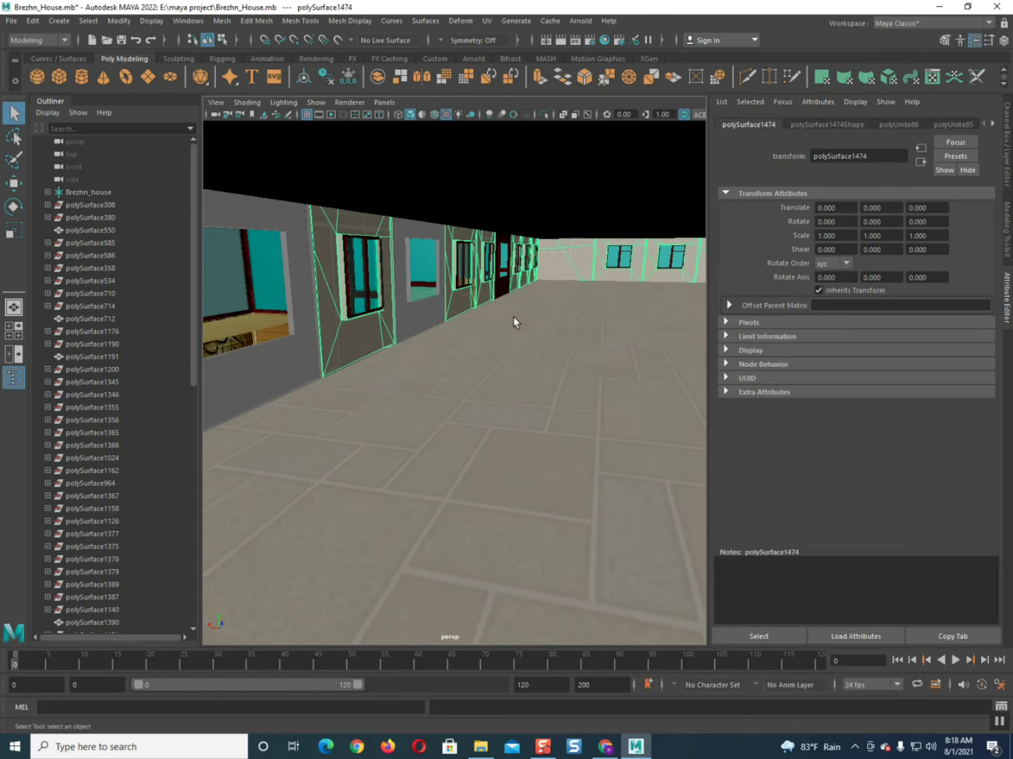
pyautogui.click(414, 320)
pyautogui.click(293, 362)
pyautogui.keyDown('alt'); pyautogui.moveTo(577, 447); pyautogui.dragTo(564, 451); pyautogui.keyUp('alt')
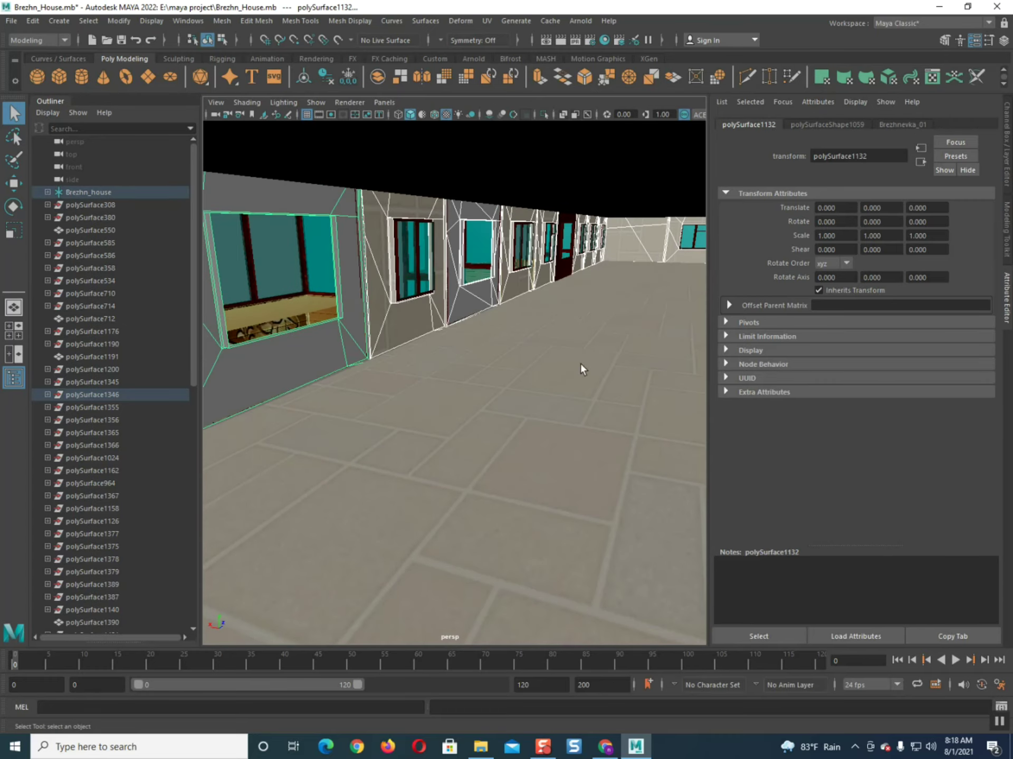
pyautogui.click(566, 277)
pyautogui.hotkey('ctrl', 'z')
pyautogui.click(558, 264)
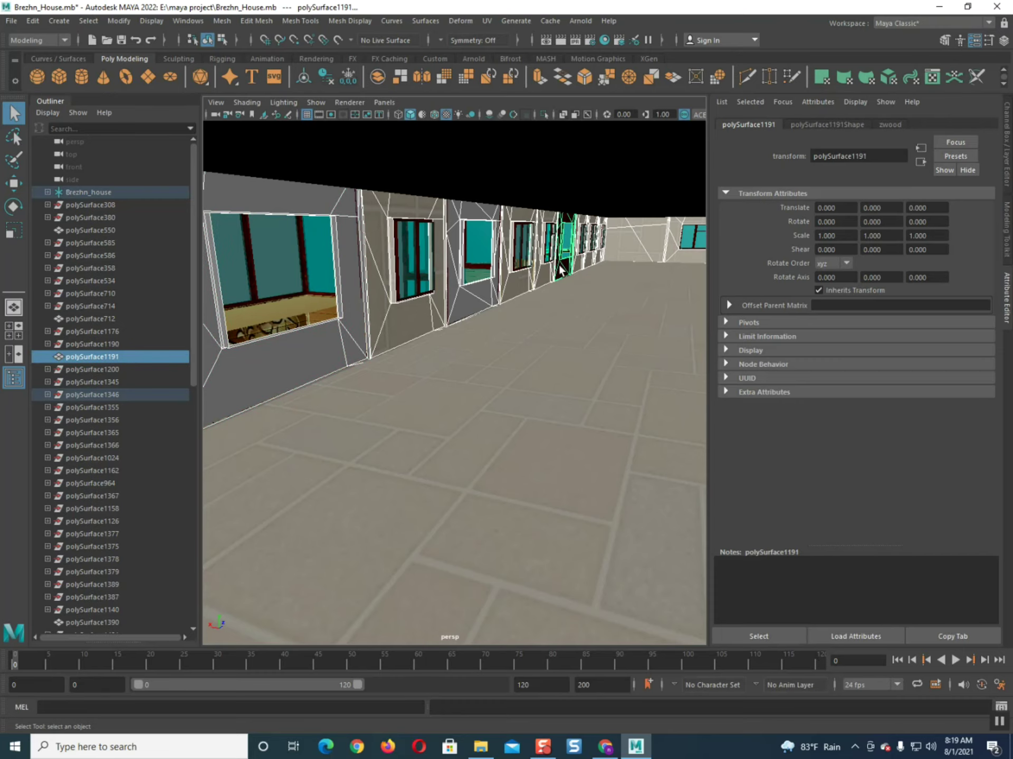
pyautogui.hotkey('ctrl', 'z')
# Select the grey middle and windowed wall panels and combine them into polySurface1475
pyautogui.scroll(6, 568, 334)
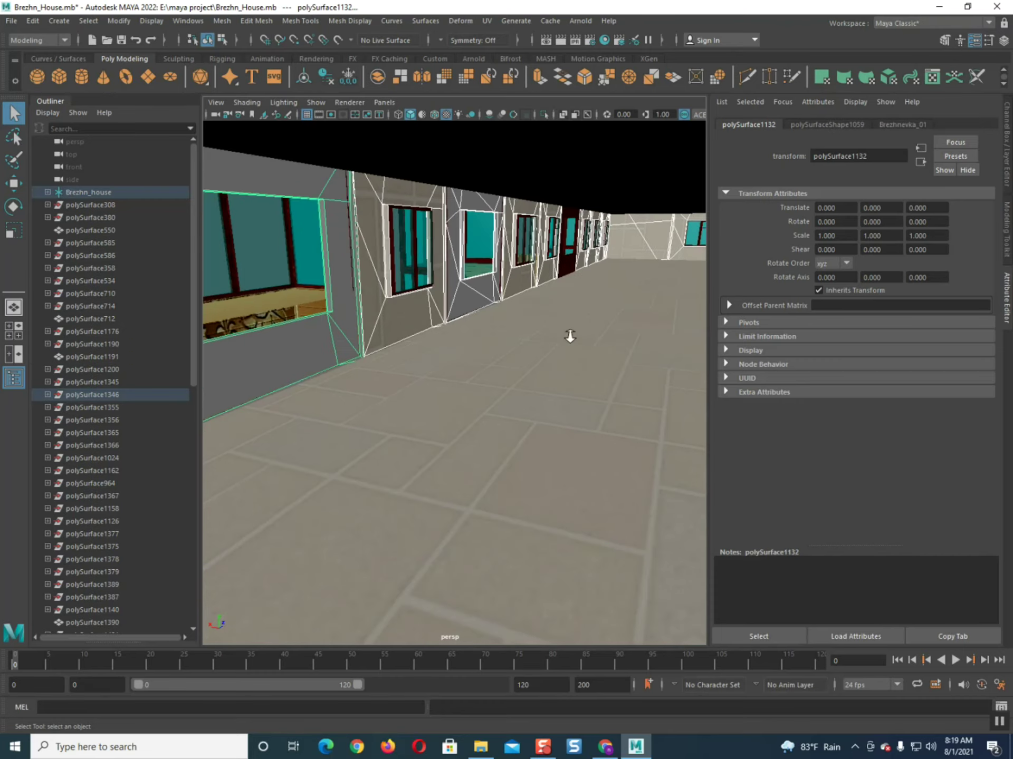
pyautogui.keyDown('alt'); pyautogui.moveTo(481, 355); pyautogui.dragTo(457, 378, button='middle'); pyautogui.keyUp('alt')
pyautogui.keyDown('alt'); pyautogui.moveTo(521, 415); pyautogui.dragTo(332, 407); pyautogui.keyUp('alt')
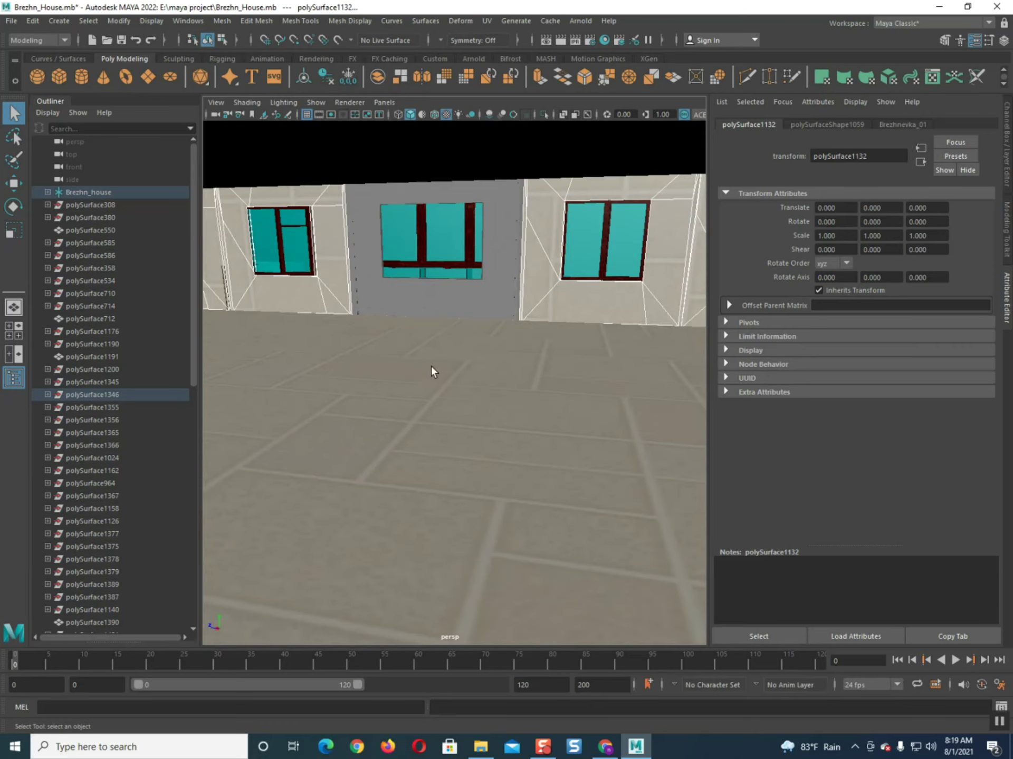
pyautogui.click(457, 309)
pyautogui.keyDown('alt'); pyautogui.moveTo(543, 430); pyautogui.dragTo(469, 428); pyautogui.keyUp('alt')
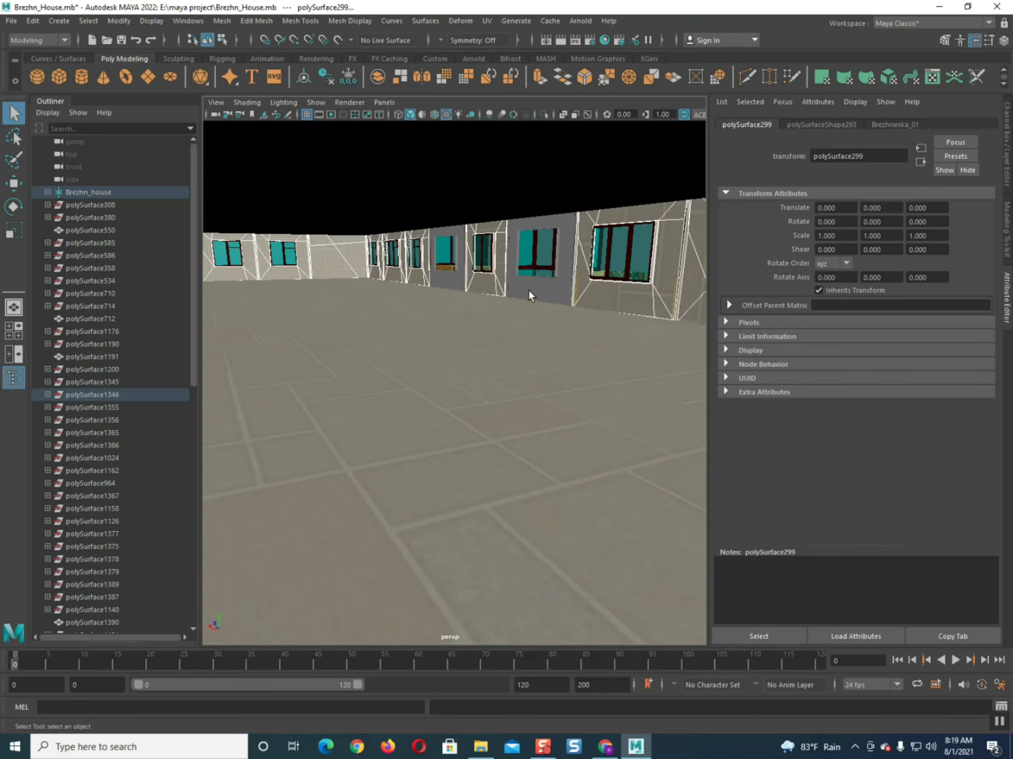
pyautogui.click(446, 288)
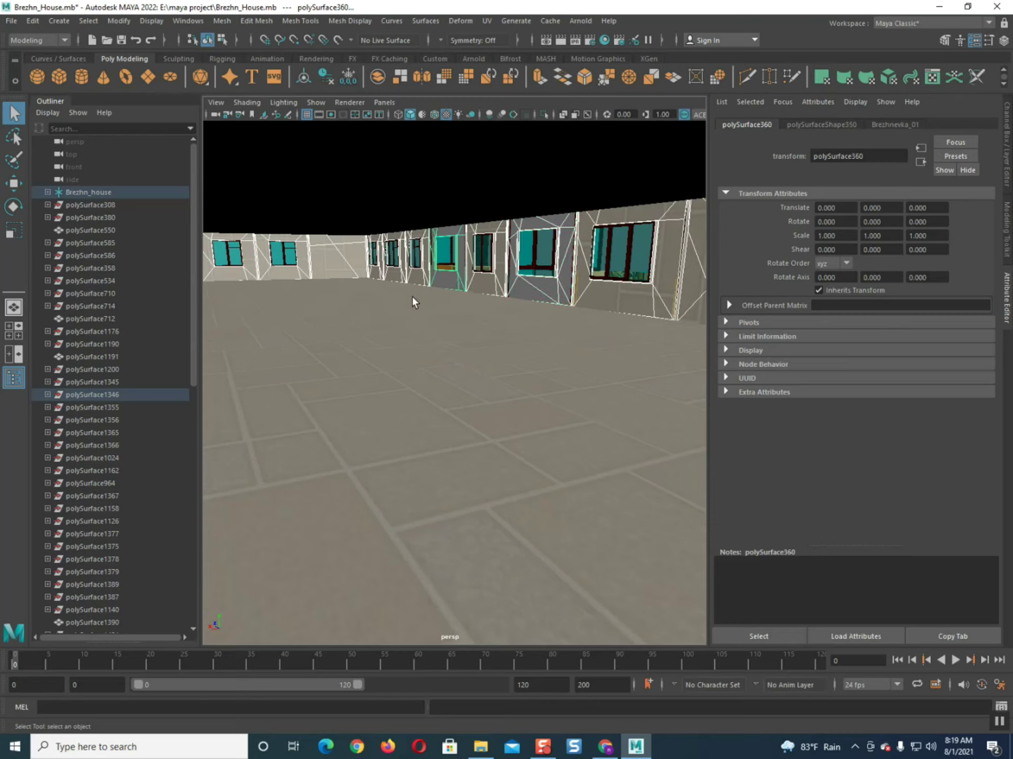
pyautogui.click(220, 21)
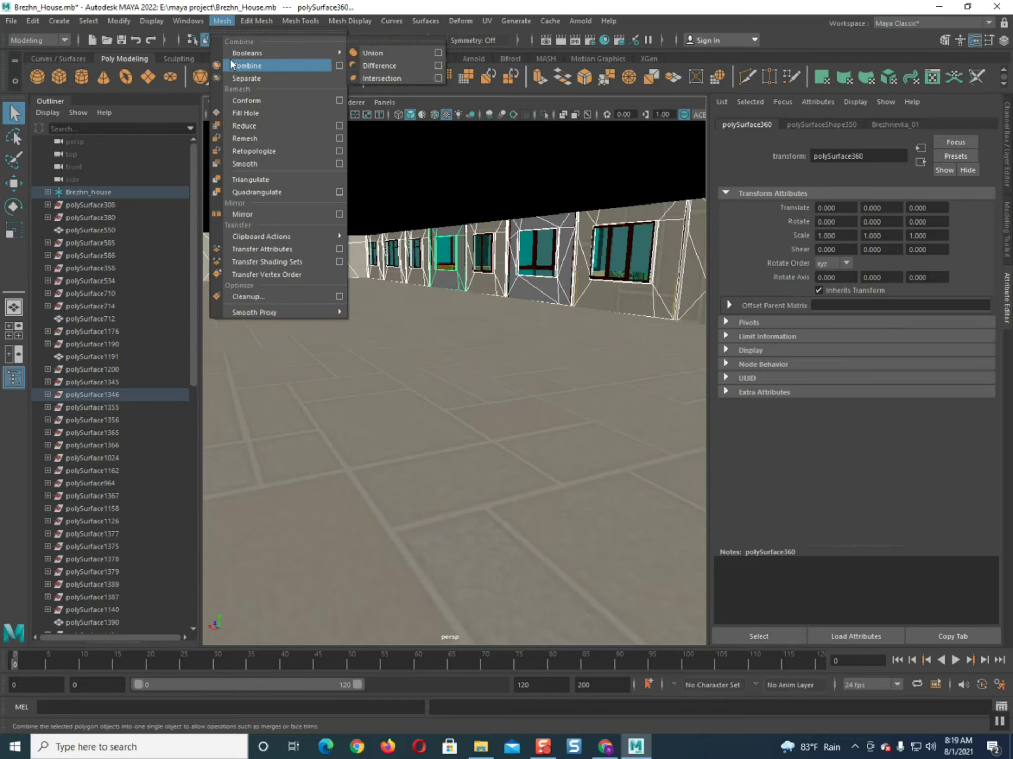
pyautogui.click(246, 66)
pyautogui.keyDown('alt'); pyautogui.moveTo(405, 296); pyautogui.dragTo(328, 301); pyautogui.keyUp('alt')
pyautogui.keyDown('alt'); pyautogui.moveTo(587, 234); pyautogui.dragTo(530, 294, button='right'); pyautogui.keyUp('alt')
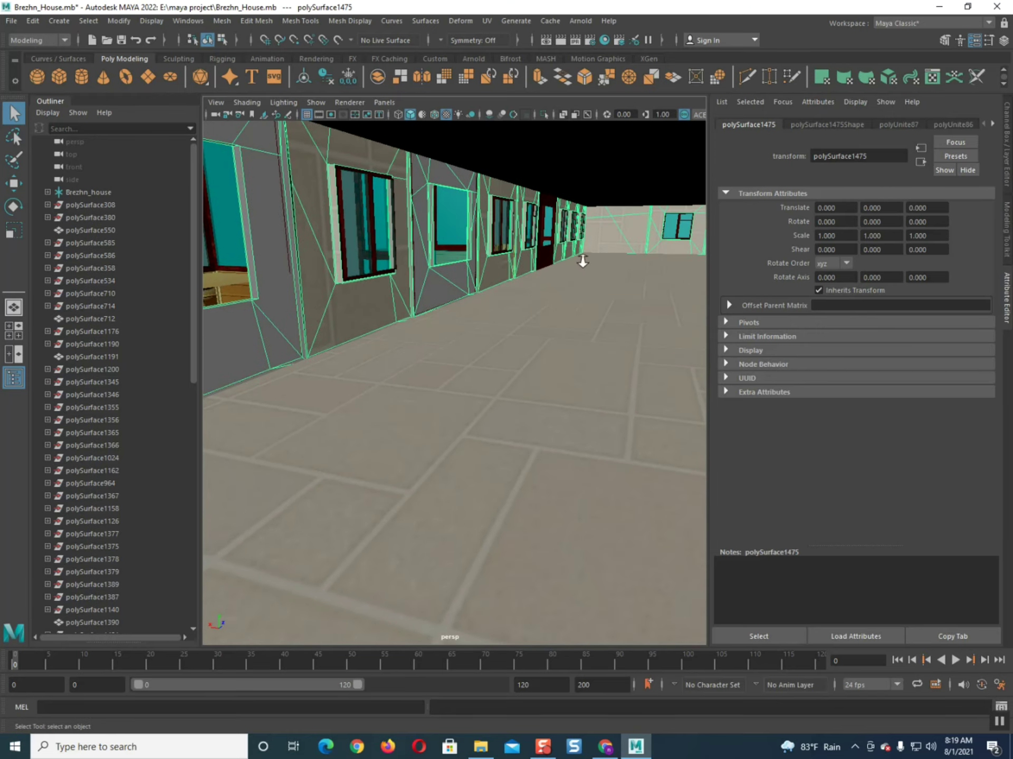
pyautogui.scroll(5, 584, 259)
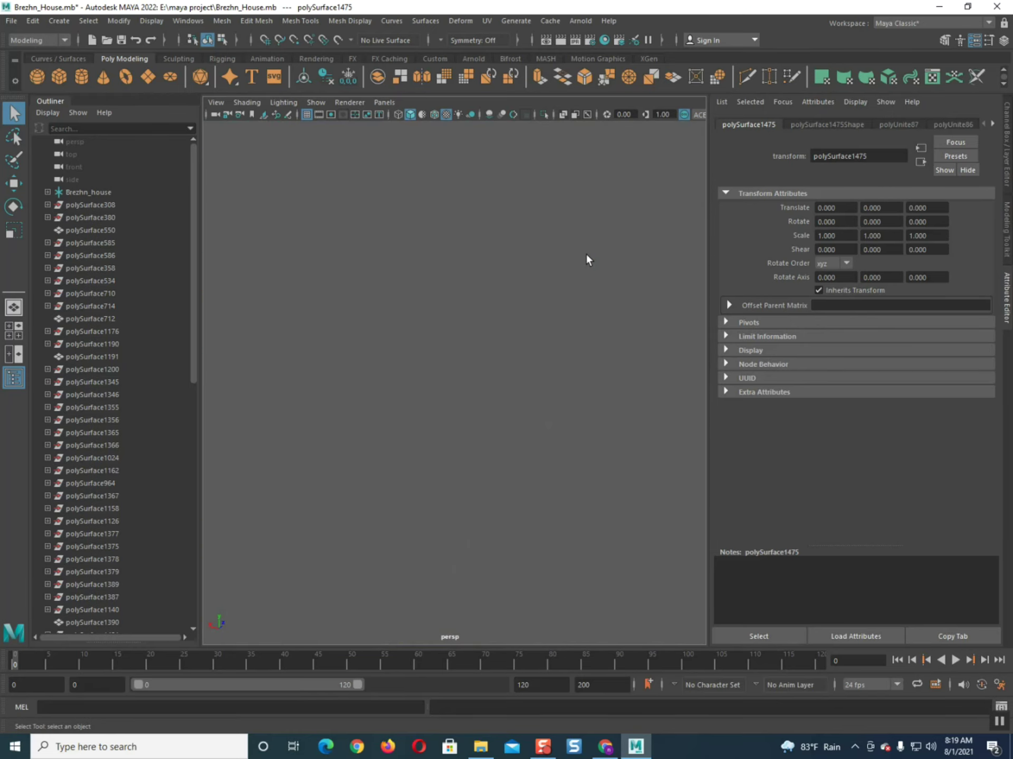
# Select the red brick wall section and track along the full length of the windowed wall
pyautogui.scroll(-2, 587, 258)
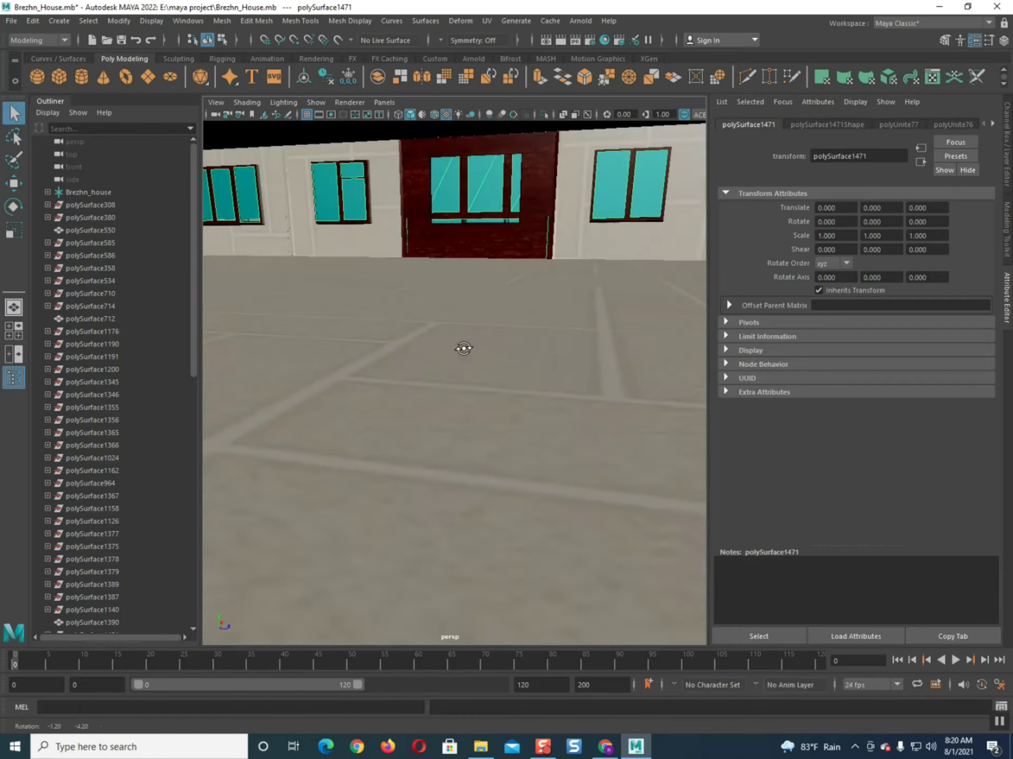
pyautogui.keyDown('alt'); pyautogui.moveTo(462, 348); pyautogui.dragTo(466, 350); pyautogui.keyUp('alt')
pyautogui.keyDown('alt'); pyautogui.moveTo(490, 450); pyautogui.dragTo(468, 458); pyautogui.keyUp('alt')
pyautogui.keyDown('alt'); pyautogui.moveTo(444, 270); pyautogui.dragTo(498, 309, button='middle'); pyautogui.keyUp('alt')
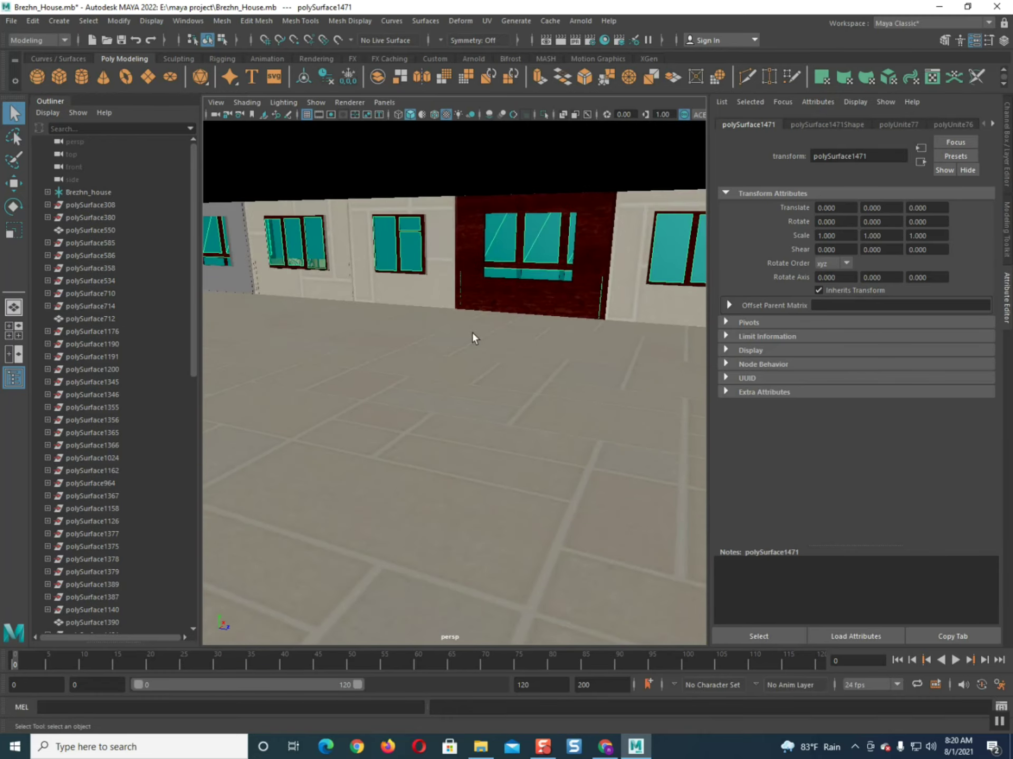
pyautogui.click(476, 266)
pyautogui.keyDown('alt'); pyautogui.moveTo(483, 353); pyautogui.dragTo(458, 450); pyautogui.keyUp('alt')
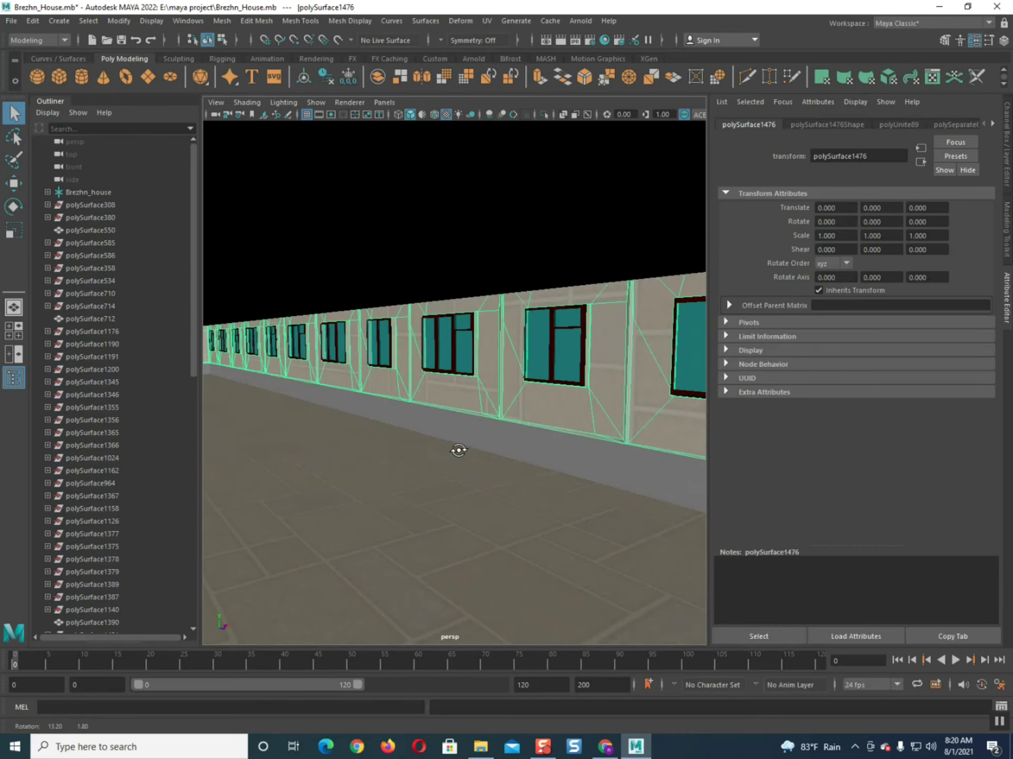
pyautogui.keyDown('alt'); pyautogui.moveTo(383, 431); pyautogui.dragTo(569, 425, button='middle'); pyautogui.keyUp('alt')
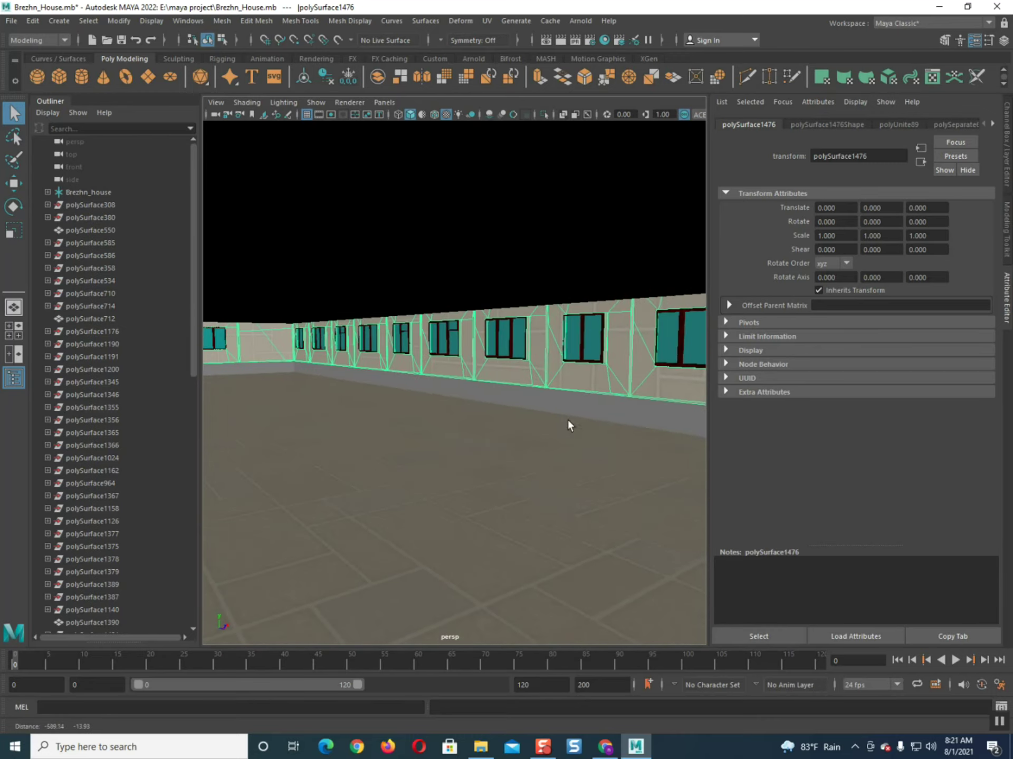
pyautogui.keyDown('alt'); pyautogui.moveTo(336, 417); pyautogui.dragTo(371, 426, button='middle'); pyautogui.keyUp('alt')
pyautogui.keyDown('alt'); pyautogui.moveTo(429, 459); pyautogui.dragTo(398, 461, button='middle'); pyautogui.keyUp('alt')
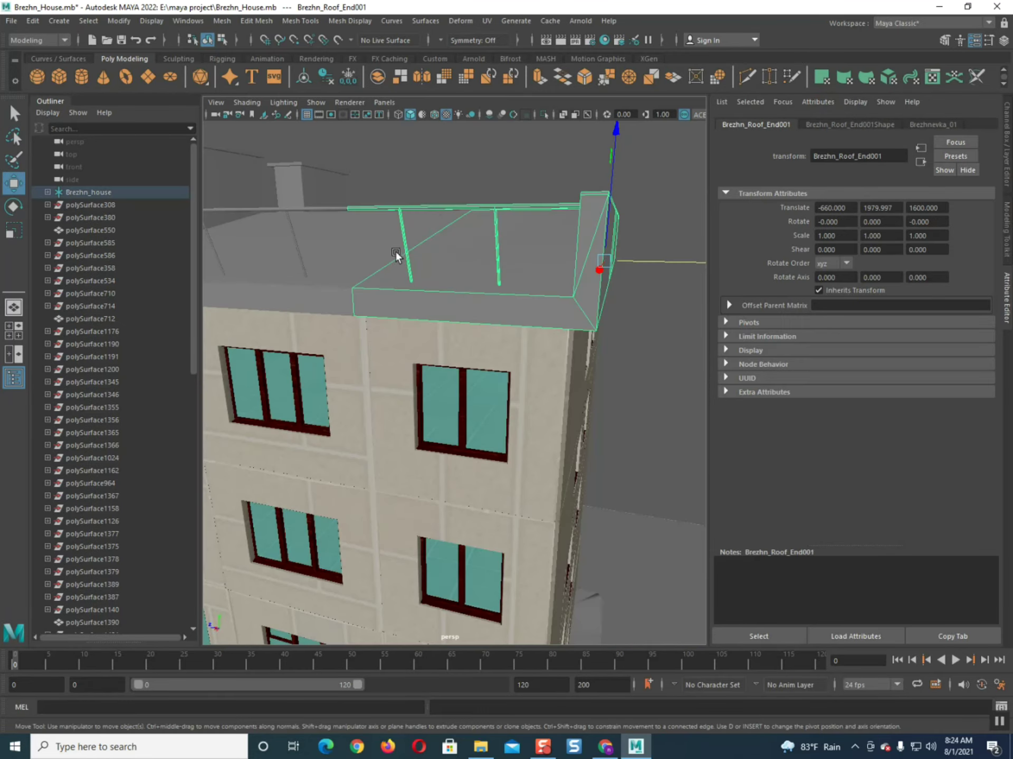
# Select the Brezhn_Roof edge pieces, including Brezhn_Roof_s002 and Brezhn_Roof_s001
pyautogui.keyDown('alt'); pyautogui.moveTo(369, 239); pyautogui.dragTo(444, 232, button='middle'); pyautogui.keyUp('alt')
pyautogui.click(618, 241)
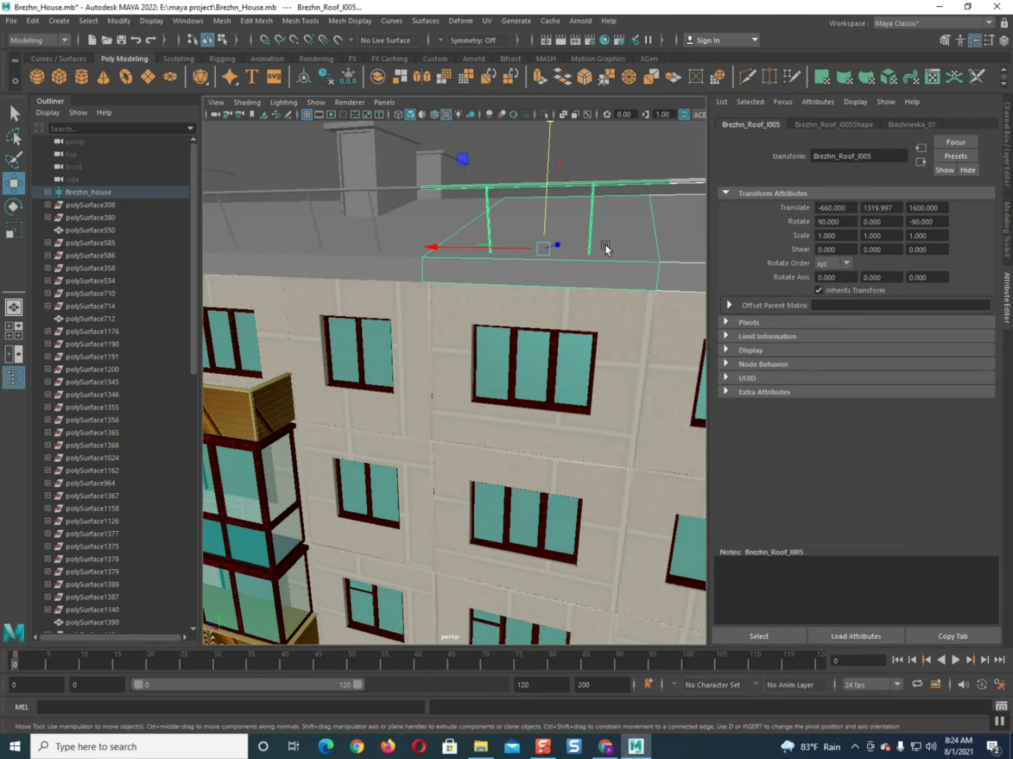
pyautogui.click(414, 245)
pyautogui.click(282, 255)
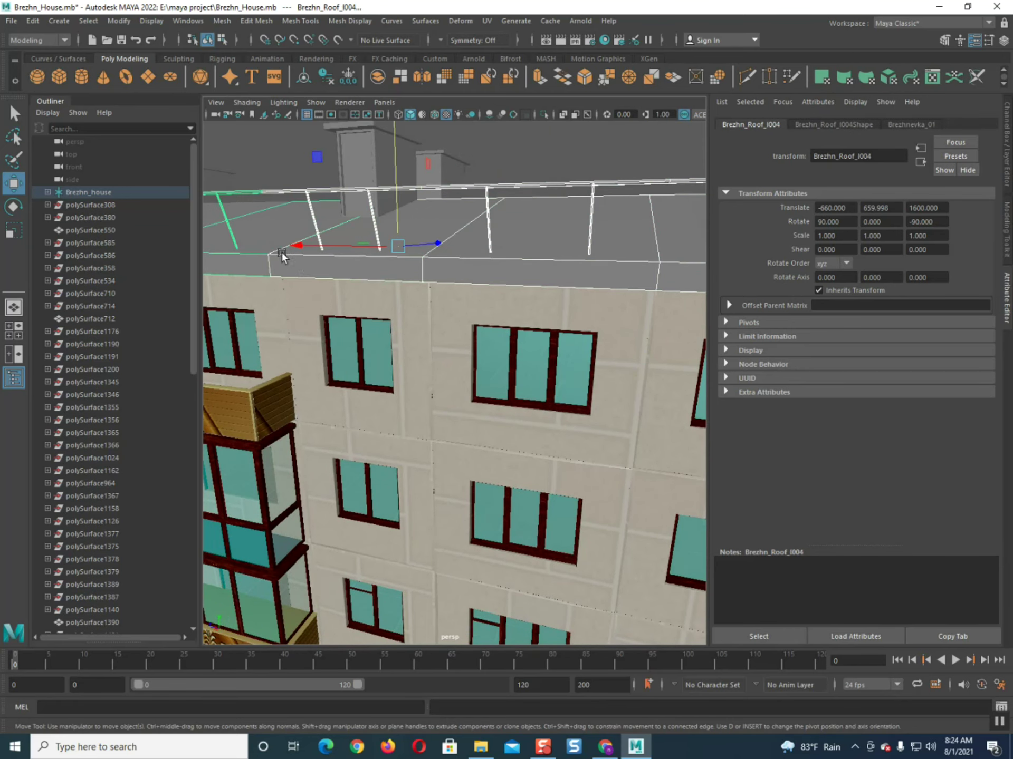
pyautogui.keyDown('alt'); pyautogui.moveTo(272, 240); pyautogui.dragTo(490, 255, button='middle'); pyautogui.keyUp('alt')
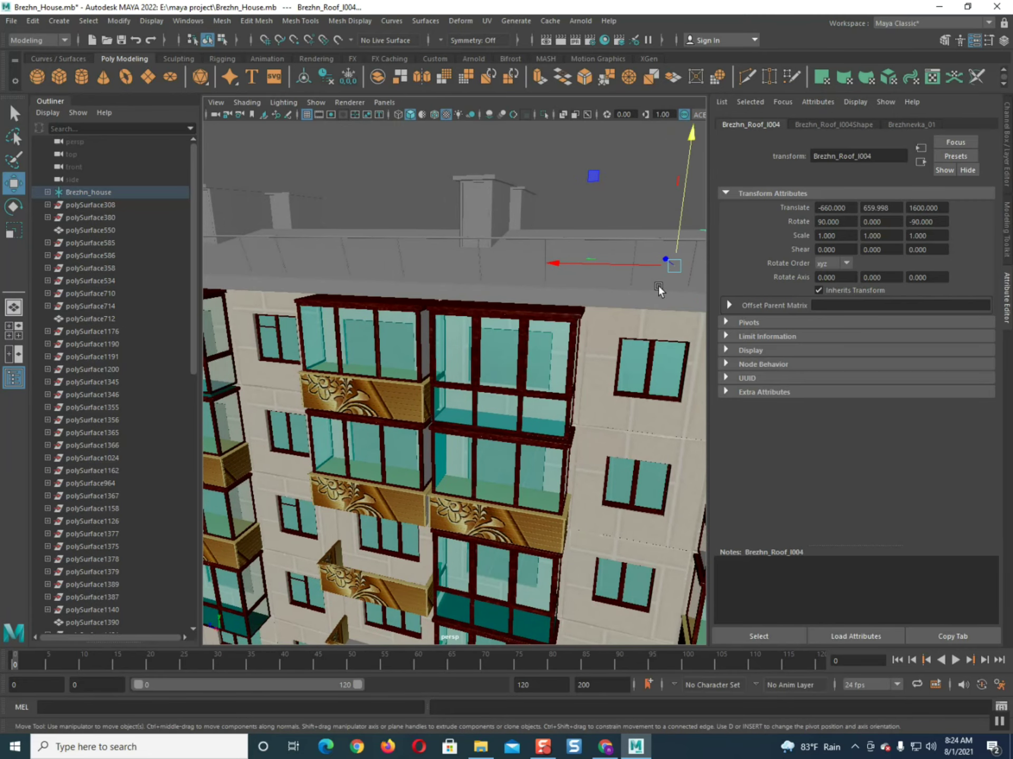
pyautogui.click(701, 284)
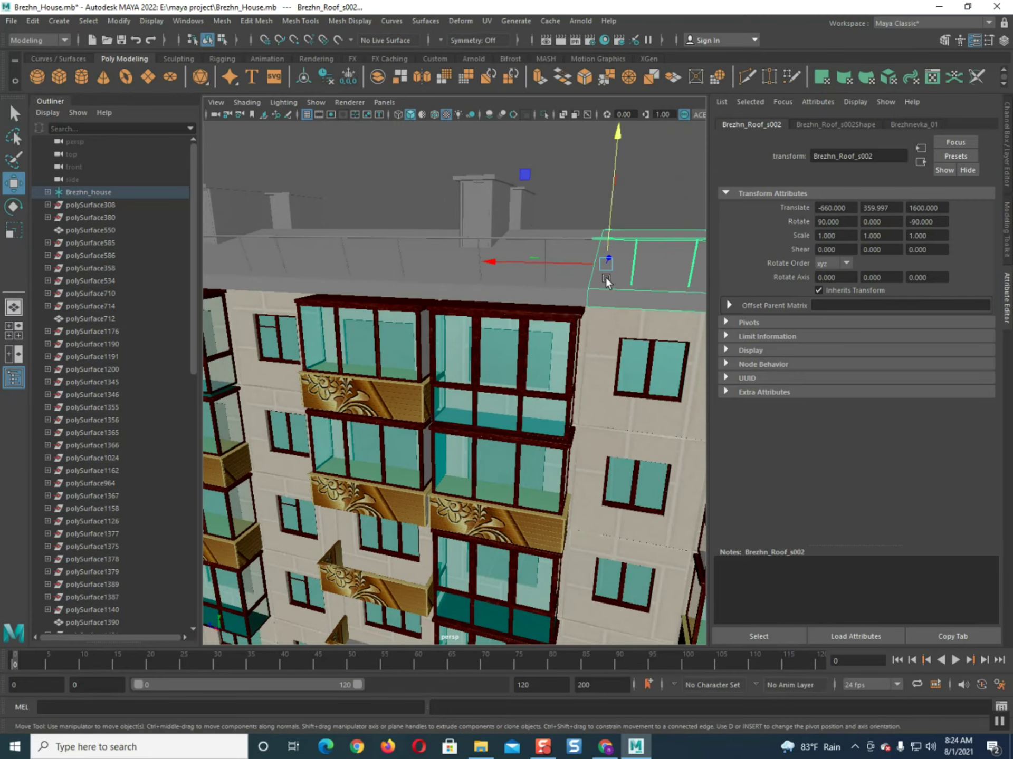
pyautogui.click(528, 274)
pyautogui.click(381, 261)
pyautogui.click(253, 263)
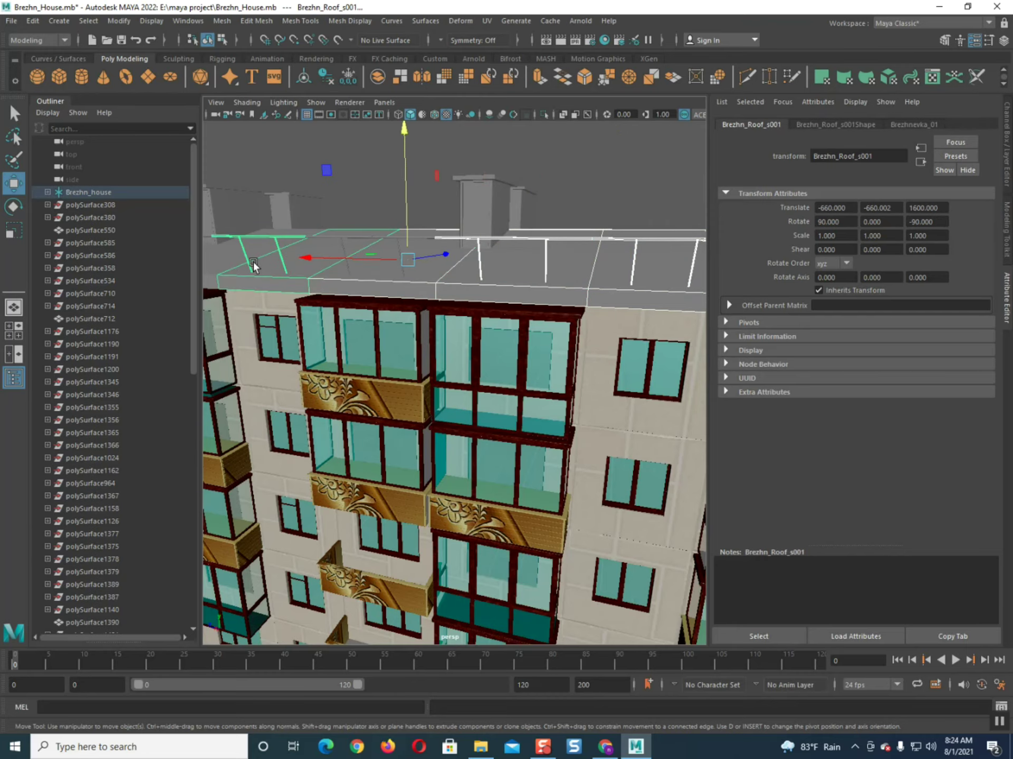
pyautogui.click(221, 255)
# Add the further-left roof pieces and the left roof corner piece to the selection
pyautogui.keyDown('alt'); pyautogui.moveTo(257, 260); pyautogui.dragTo(407, 299); pyautogui.keyUp('alt')
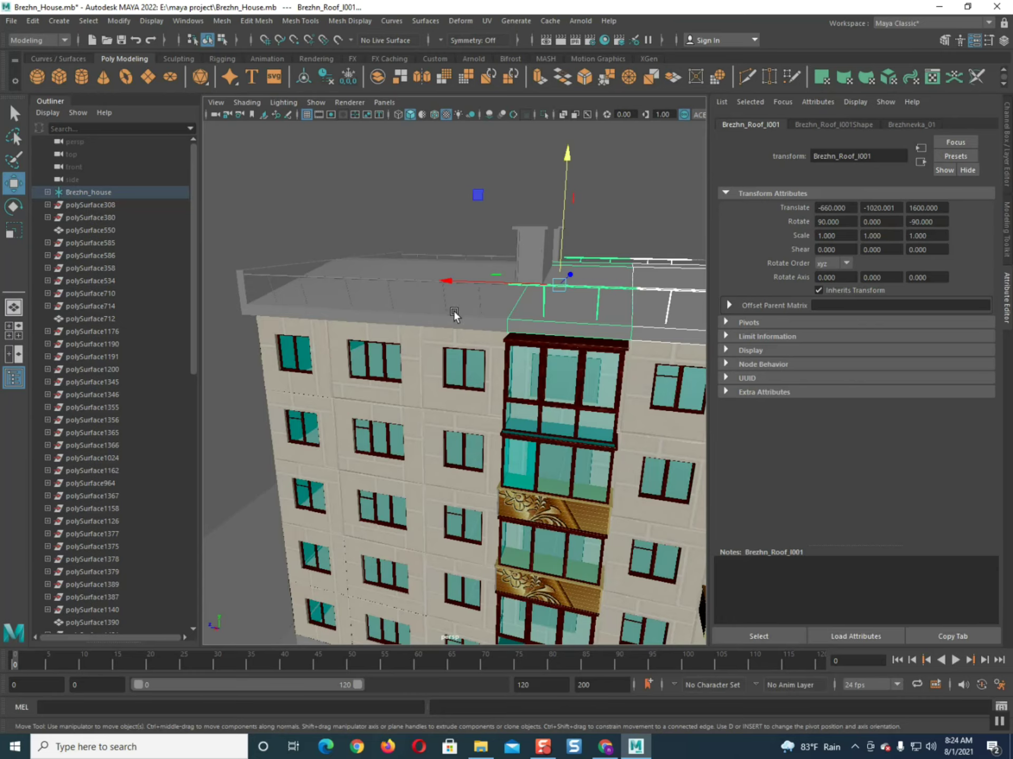
pyautogui.keyDown('shift'); pyautogui.click(455, 311); pyautogui.keyUp('shift')
pyautogui.keyDown('shift'); pyautogui.click(390, 308); pyautogui.keyUp('shift')
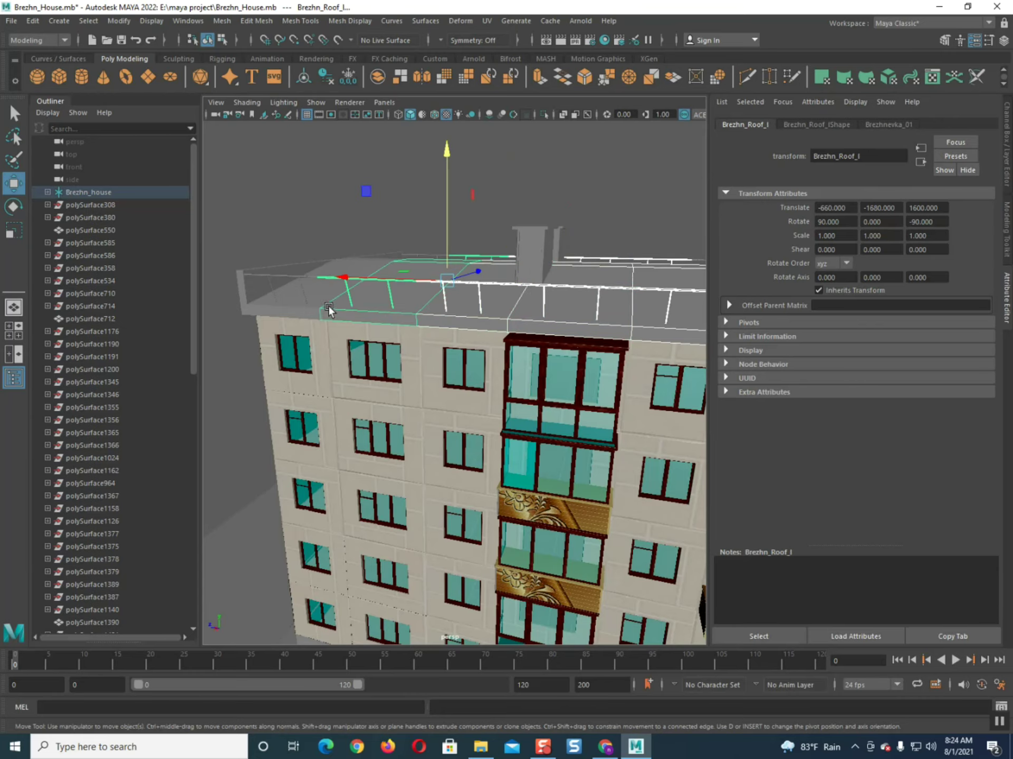
pyautogui.keyDown('shift'); pyautogui.click(295, 305); pyautogui.keyUp('shift')
pyautogui.keyDown('alt'); pyautogui.moveTo(305, 307); pyautogui.dragTo(384, 312); pyautogui.keyUp('alt')
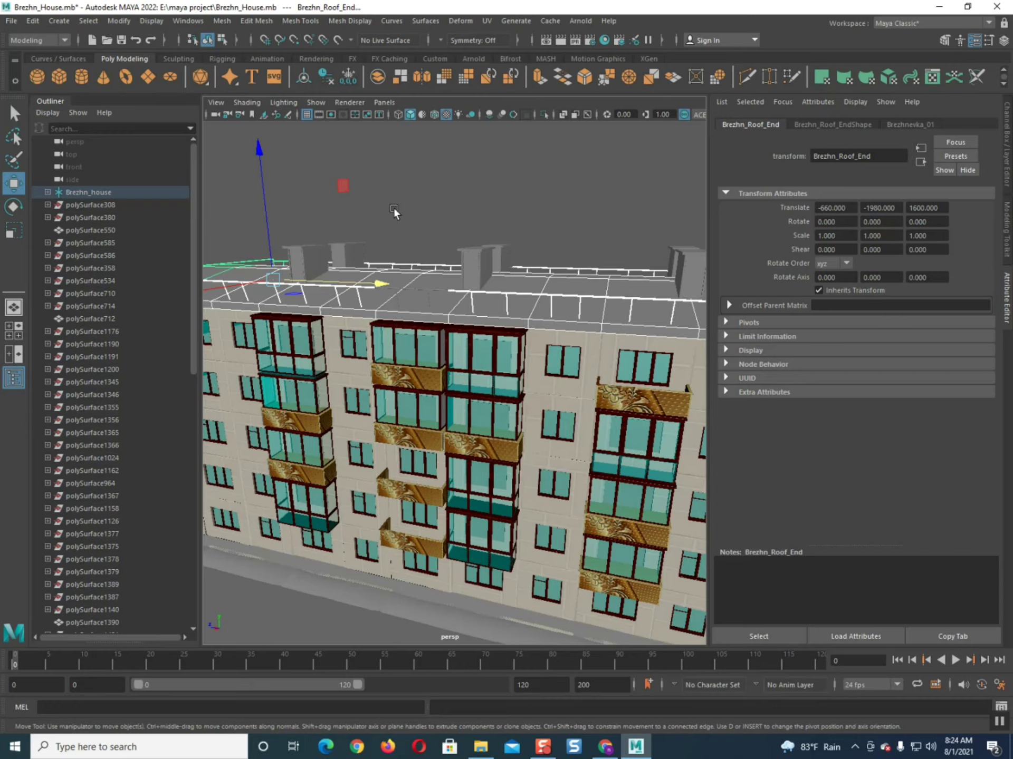
# Run Mesh > Separate on the selected roof and add the middle roof piece
pyautogui.click(221, 21)
pyautogui.click(240, 78)
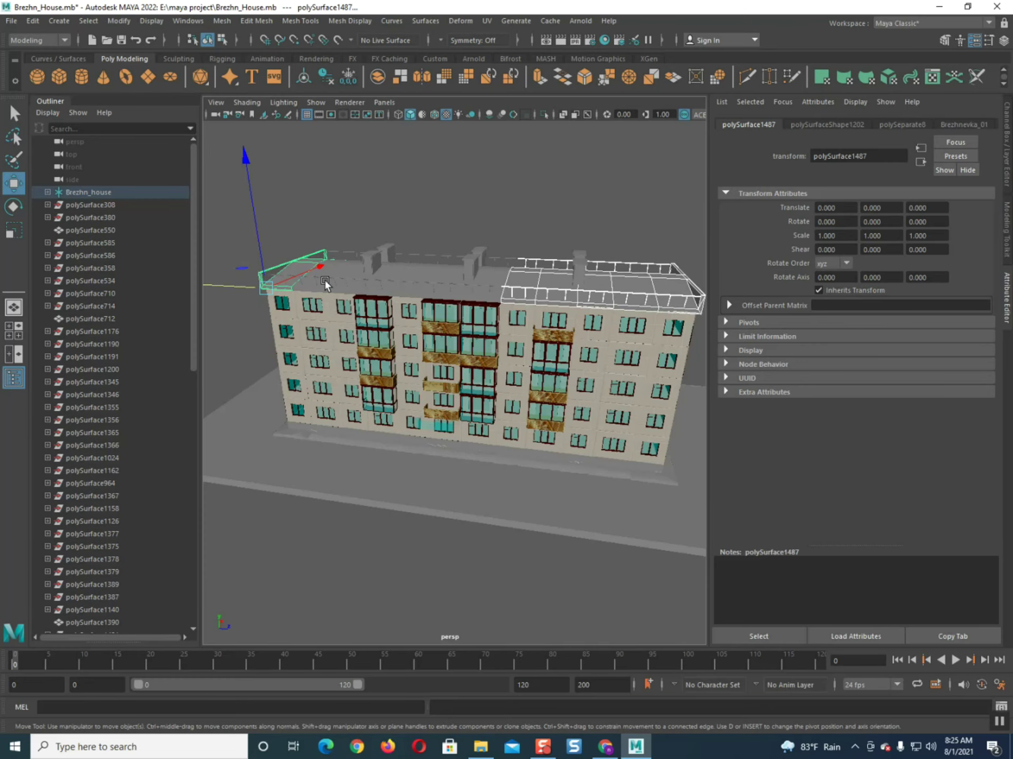
pyautogui.keyDown('shift'); pyautogui.click(325, 280); pyautogui.keyUp('shift')
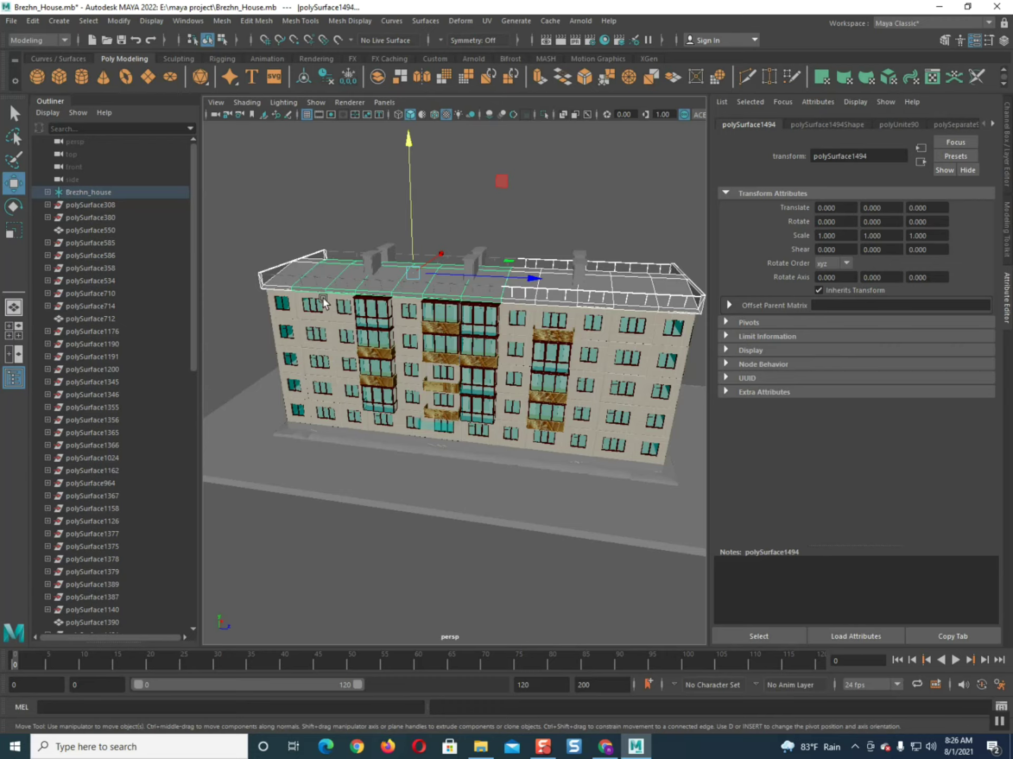
# Select the combined roof and call up Assign New Material from its marking menu
pyautogui.moveTo(323, 297)
pyautogui.keyDown('alt'); pyautogui.mouseDown()
pyautogui.moveTo(411, 290)
pyautogui.moveTo(317, 308)
pyautogui.mouseUp(); pyautogui.keyUp('alt')
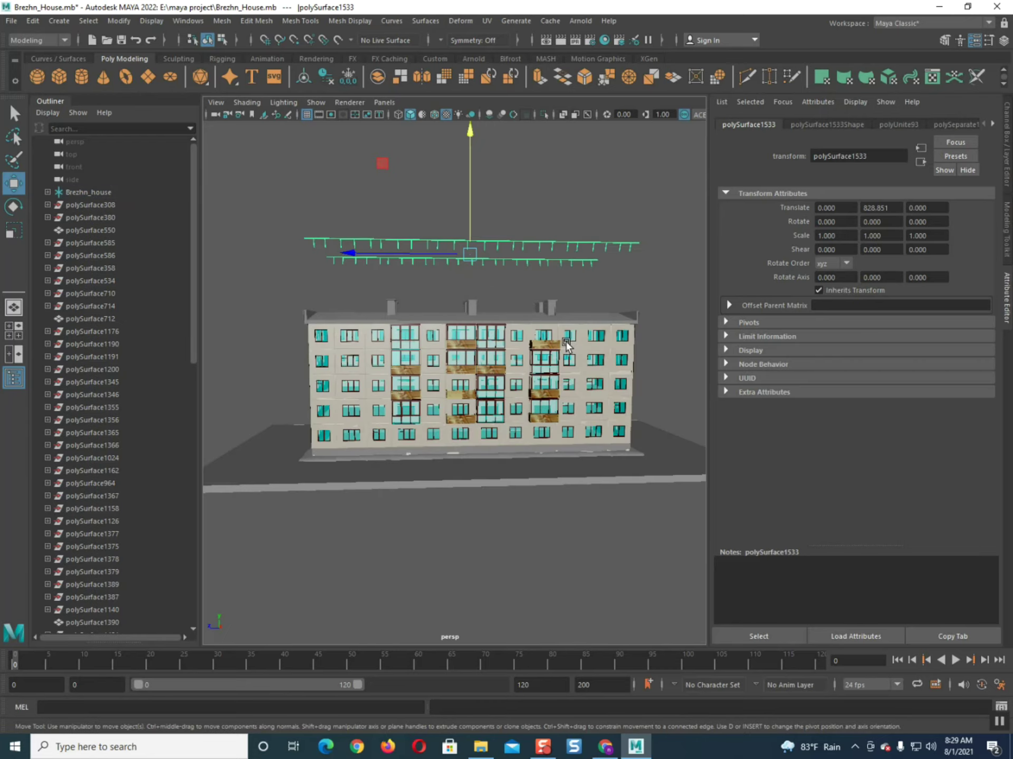
pyautogui.keyDown('alt'); pyautogui.moveTo(379, 349); pyautogui.dragTo(447, 414); pyautogui.keyUp('alt')
pyautogui.click(407, 352)
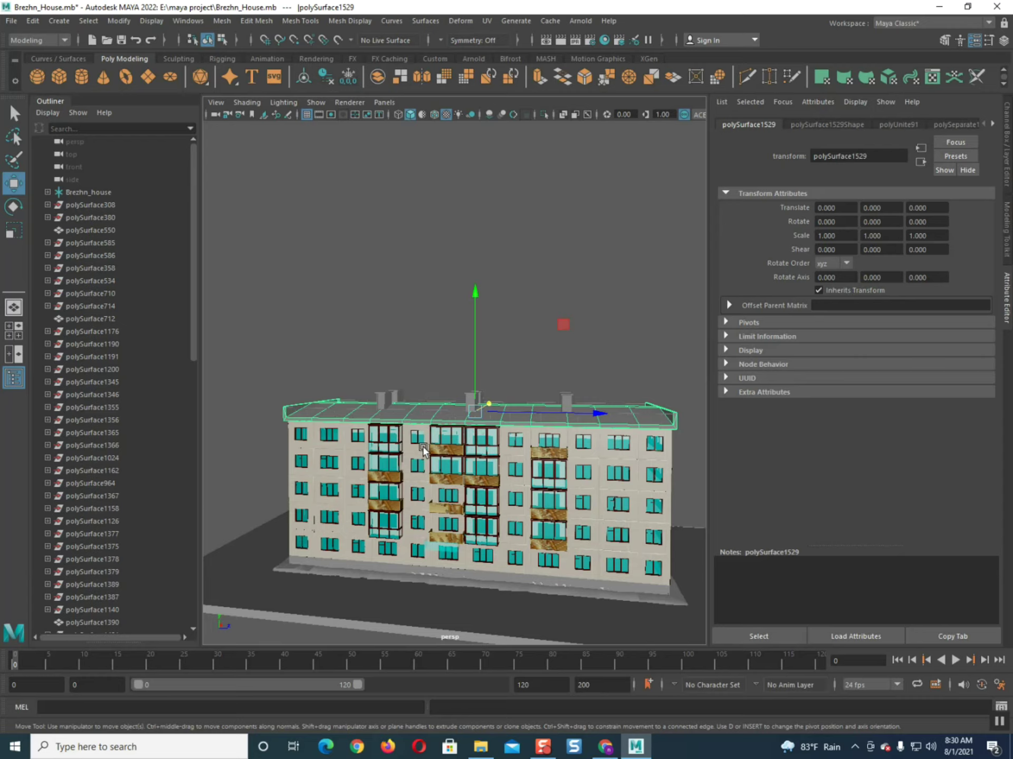
pyautogui.keyDown('alt'); pyautogui.moveTo(417, 467); pyautogui.dragTo(447, 454); pyautogui.keyUp('alt')
pyautogui.moveTo(446, 399); pyautogui.dragTo(443, 724, button='right')
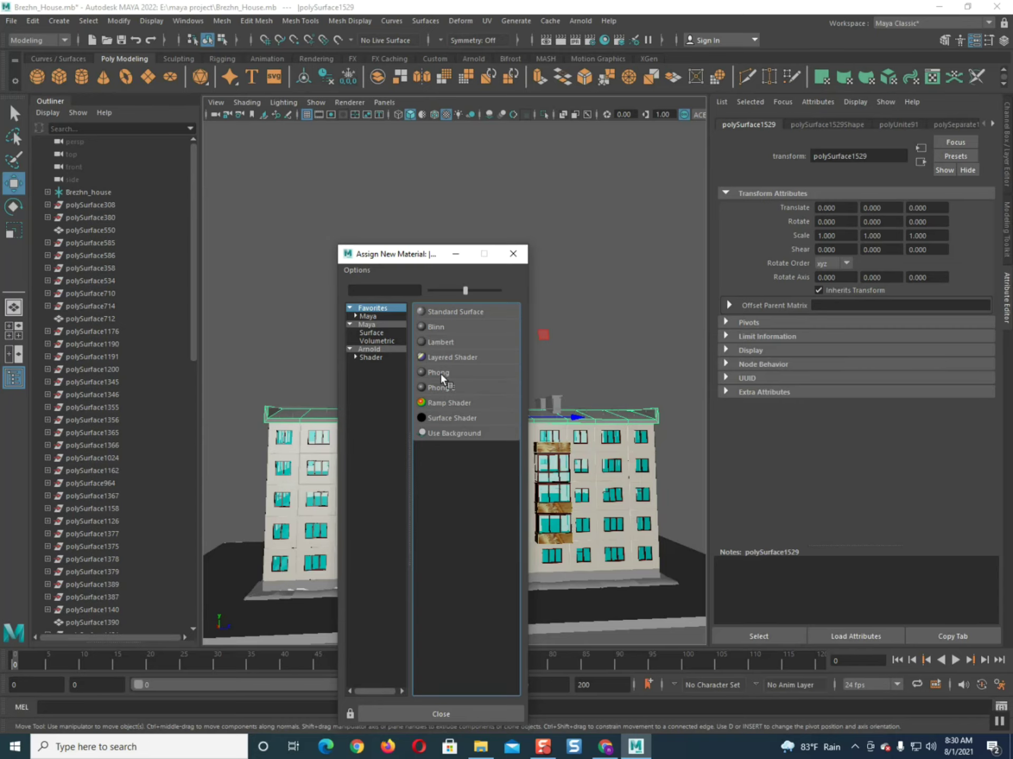
# Assign a new Phong material to the roof and attach a texture to its Color map
pyautogui.click(439, 372)
pyautogui.click(973, 265)
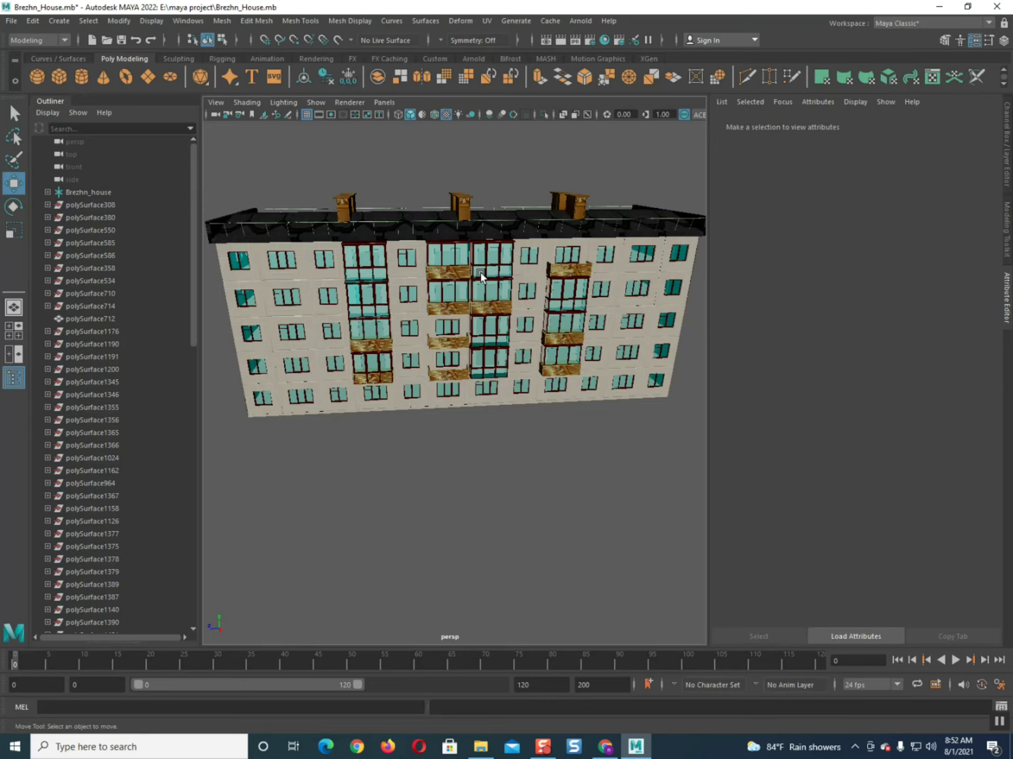
pyautogui.click(498, 305)
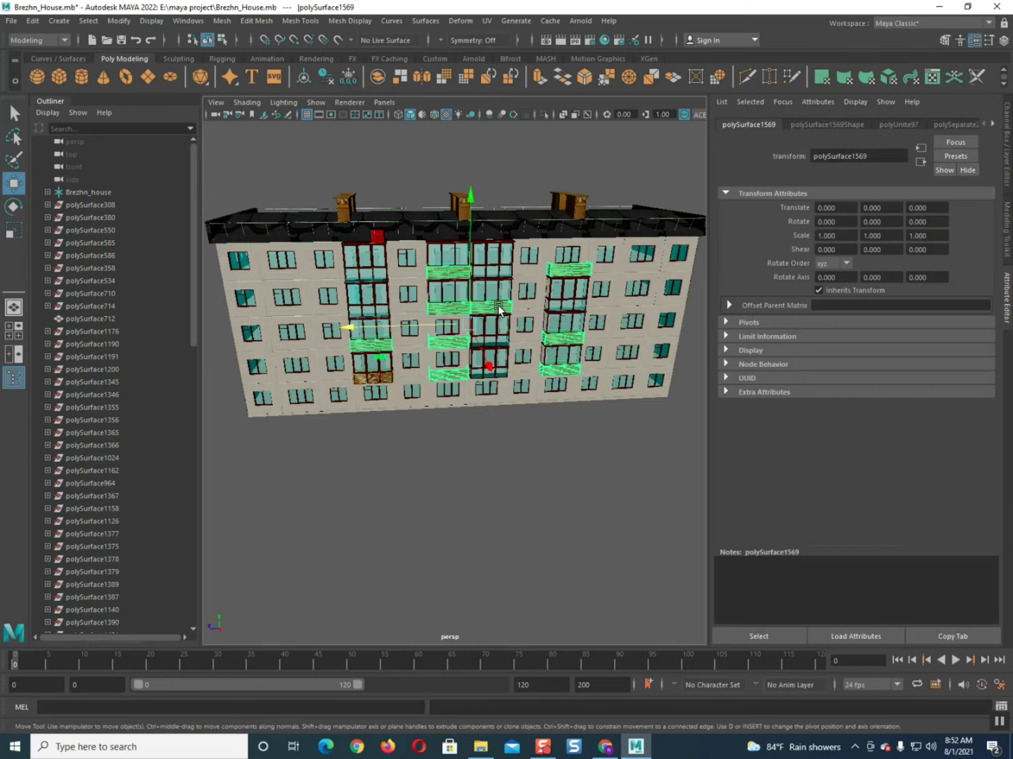
pyautogui.scroll(3, 497, 305)
pyautogui.scroll(-3, 498, 305)
pyautogui.click(503, 432)
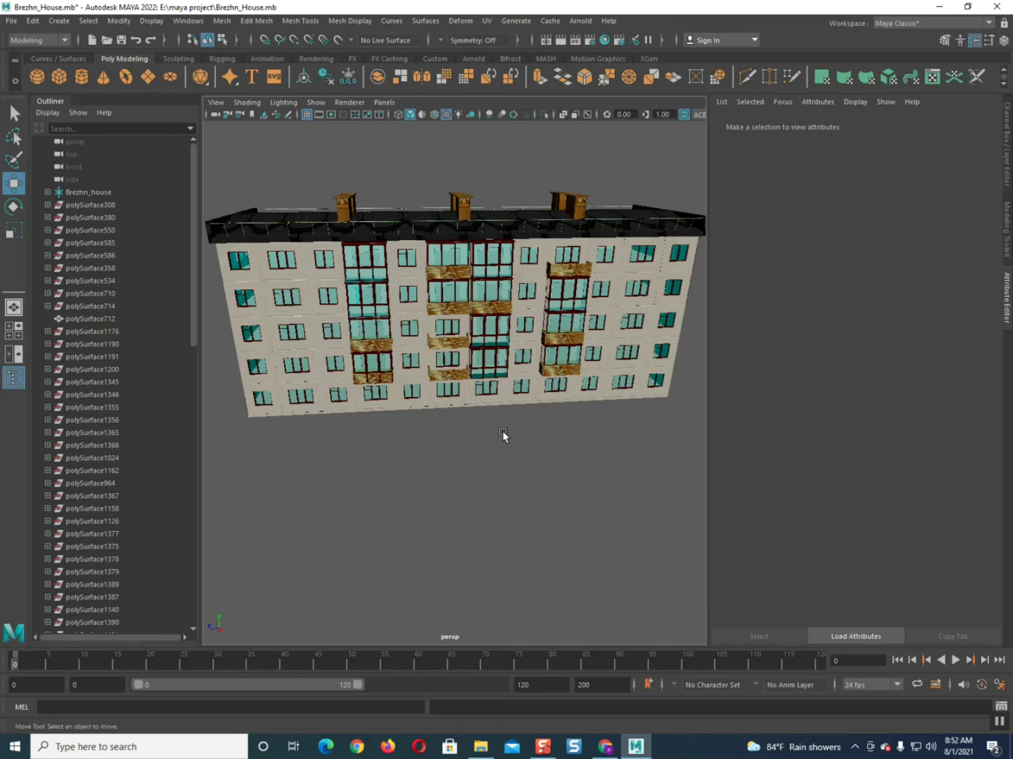
pyautogui.scroll(3, 502, 432)
pyautogui.keyDown('alt'); pyautogui.moveTo(420, 398); pyautogui.dragTo(456, 459); pyautogui.keyUp('alt')
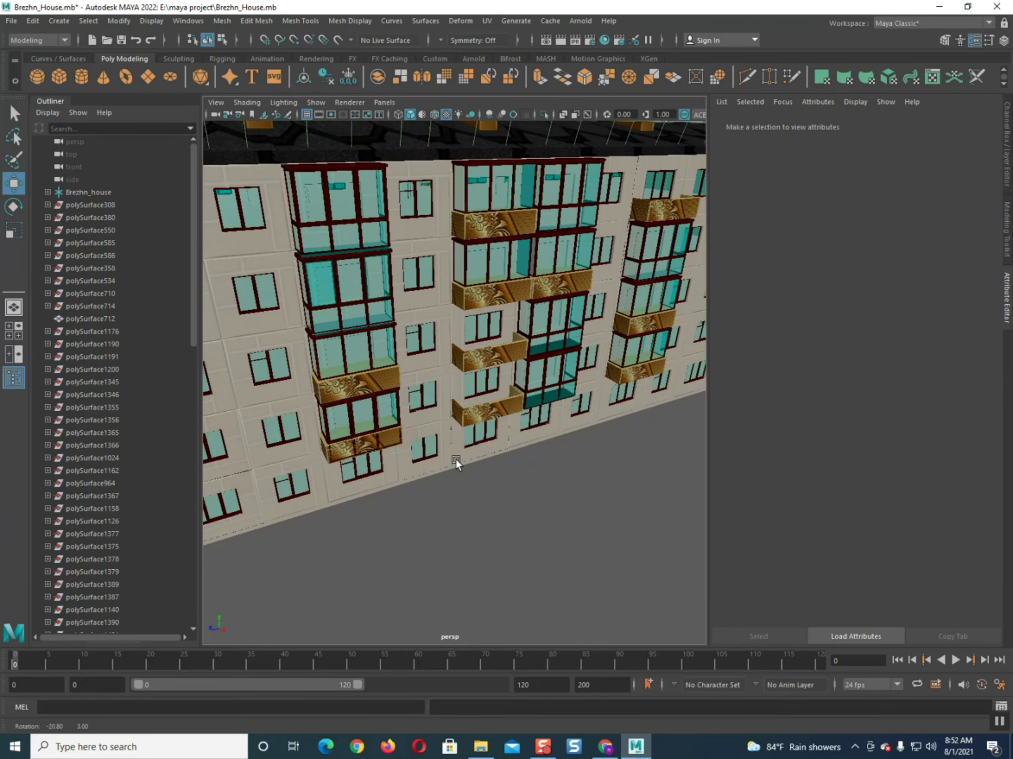
# Clone the balcony railing polySurface1588 and raise the copy toward the empty upper balcony
pyautogui.keyDown('alt'); pyautogui.moveTo(412, 336); pyautogui.dragTo(363, 343, button='middle'); pyautogui.keyUp('alt')
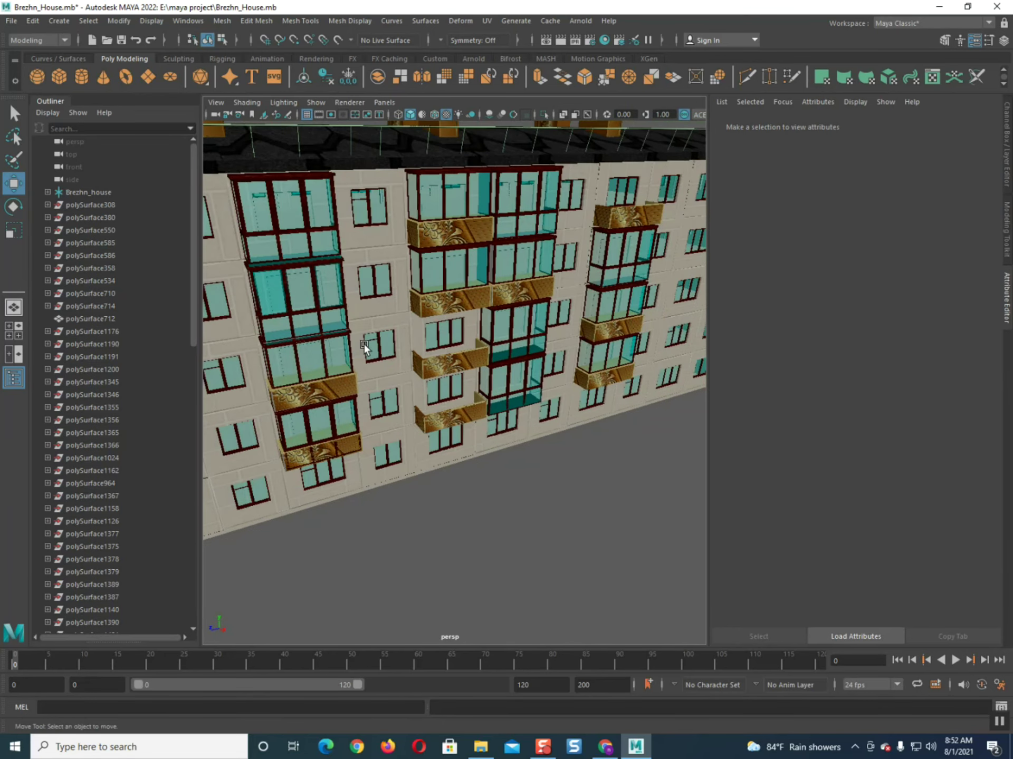
pyautogui.click(352, 441)
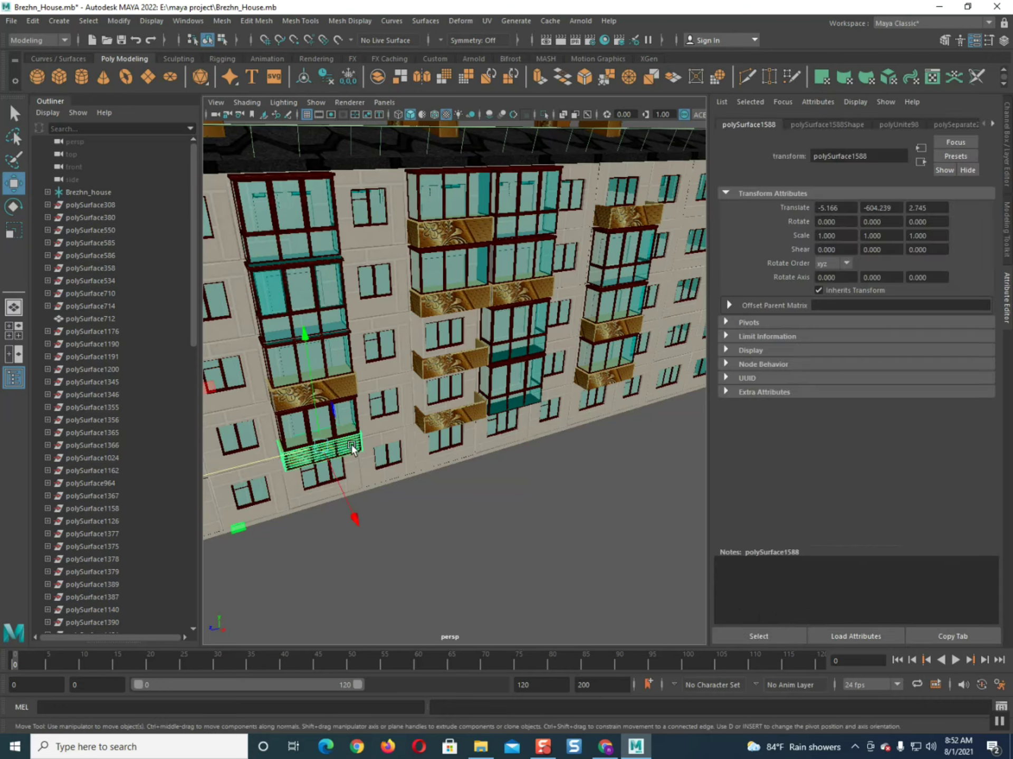
pyautogui.keyDown('shift'); pyautogui.moveTo(315, 407); pyautogui.dragTo(305, 272); pyautogui.keyUp('shift')
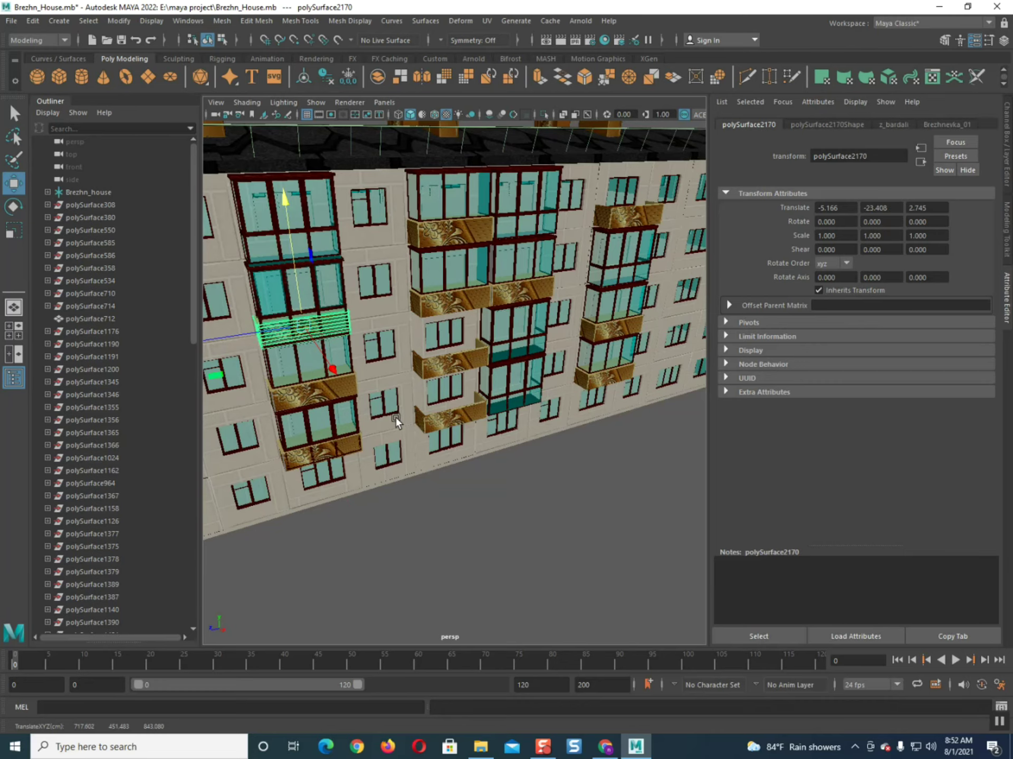
pyautogui.scroll(3, 347, 406)
pyautogui.keyDown('alt'); pyautogui.moveTo(534, 442); pyautogui.dragTo(492, 454); pyautogui.keyUp('alt')
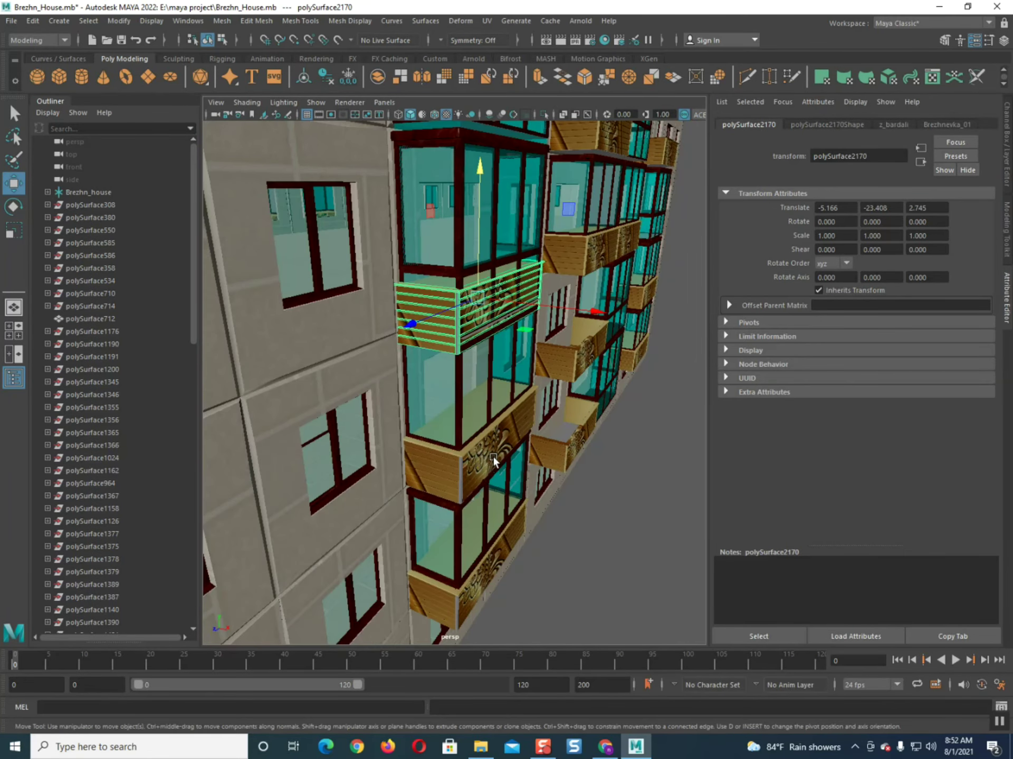
pyautogui.moveTo(479, 257); pyautogui.dragTo(480, 248)
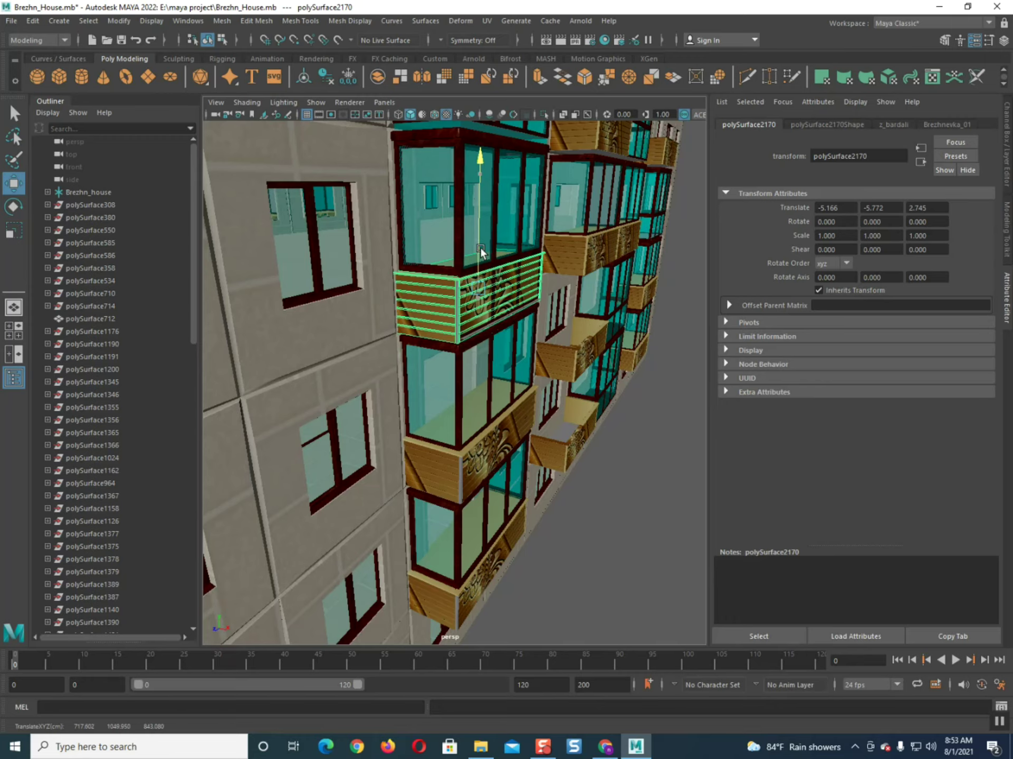
pyautogui.moveTo(480, 249); pyautogui.dragTo(483, 249)
# Reselect the copied railing and fine-tune its height on the upper balcony
pyautogui.keyDown('alt'); pyautogui.moveTo(493, 404); pyautogui.dragTo(412, 420); pyautogui.keyUp('alt')
pyautogui.click(571, 606)
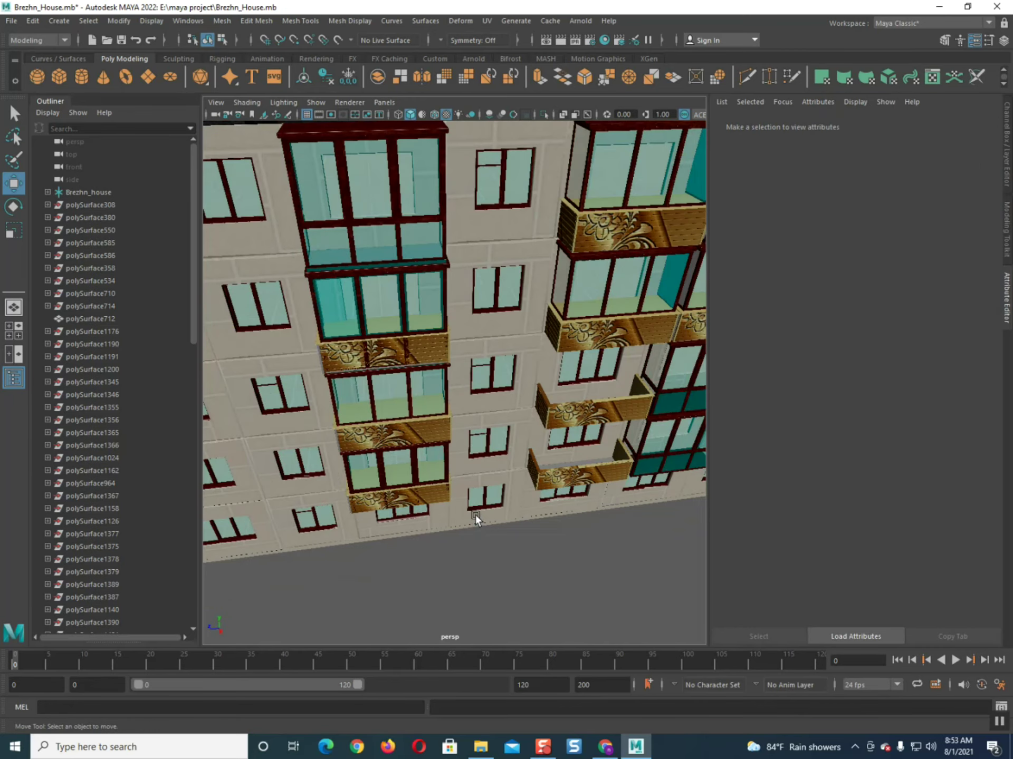
pyautogui.keyDown('alt'); pyautogui.moveTo(464, 503); pyautogui.dragTo(420, 469); pyautogui.keyUp('alt')
pyautogui.click(376, 257)
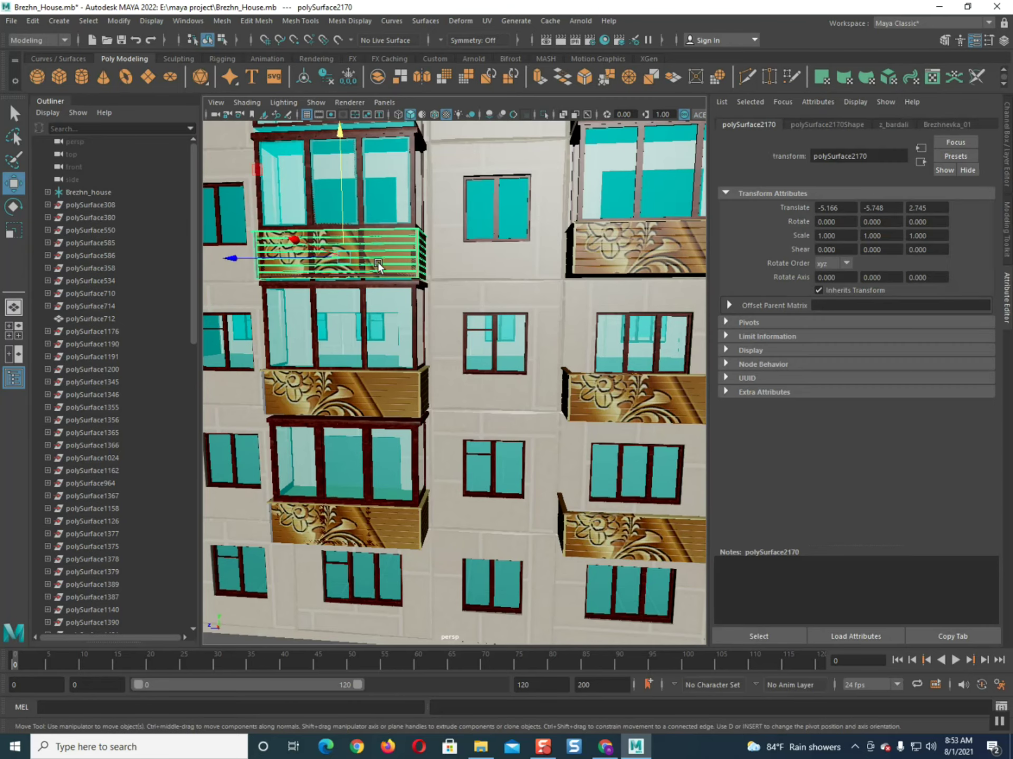
pyautogui.moveTo(341, 182); pyautogui.dragTo(340, 184)
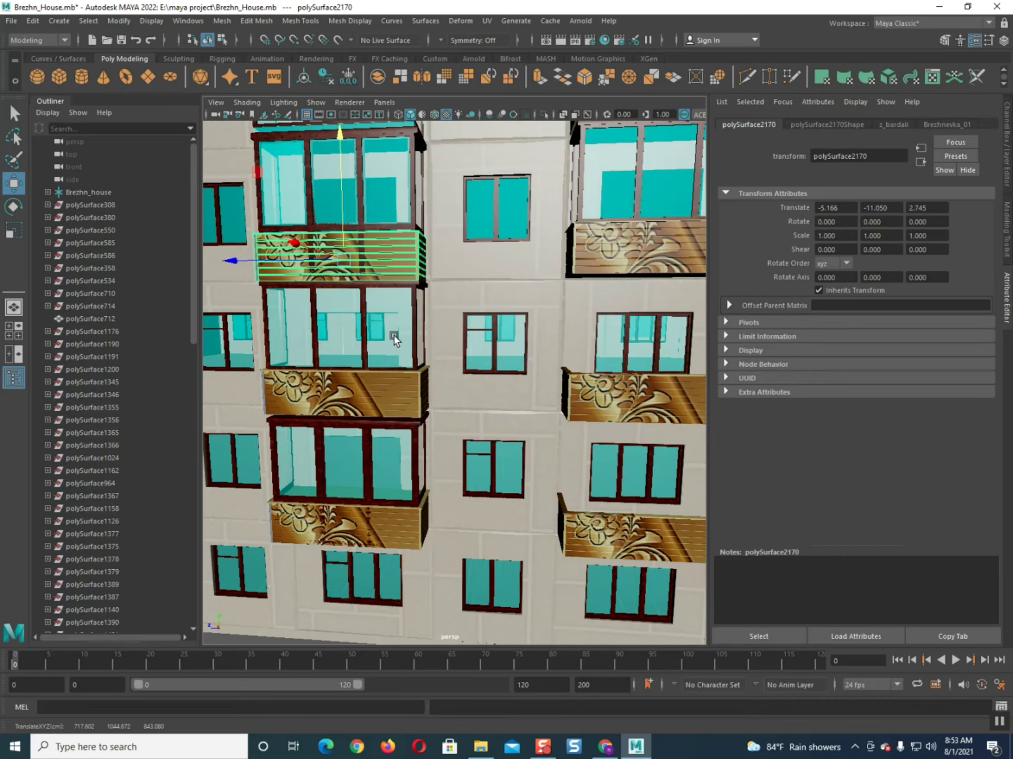
pyautogui.moveTo(394, 340)
pyautogui.keyDown('alt'); pyautogui.mouseDown()
pyautogui.moveTo(395, 323)
pyautogui.moveTo(446, 290)
pyautogui.moveTo(389, 327)
pyautogui.moveTo(381, 346)
pyautogui.moveTo(391, 352)
pyautogui.mouseUp(); pyautogui.keyUp('alt')
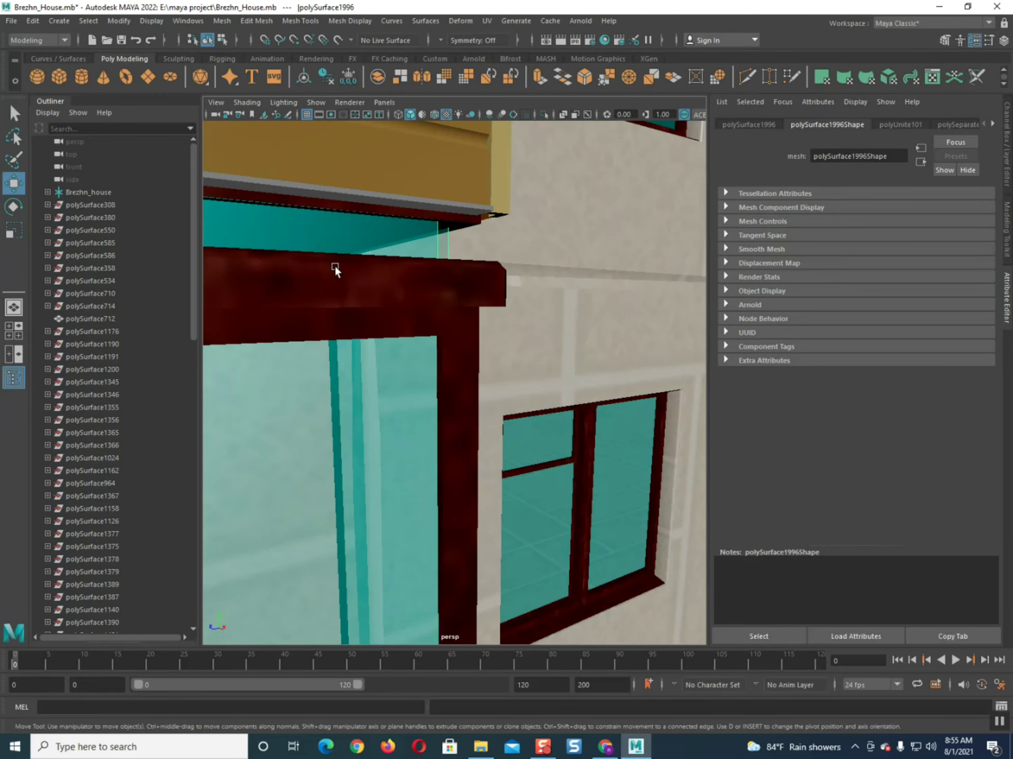
pyautogui.keyDown('alt'); pyautogui.moveTo(335, 267); pyautogui.dragTo(351, 269); pyautogui.keyUp('alt')
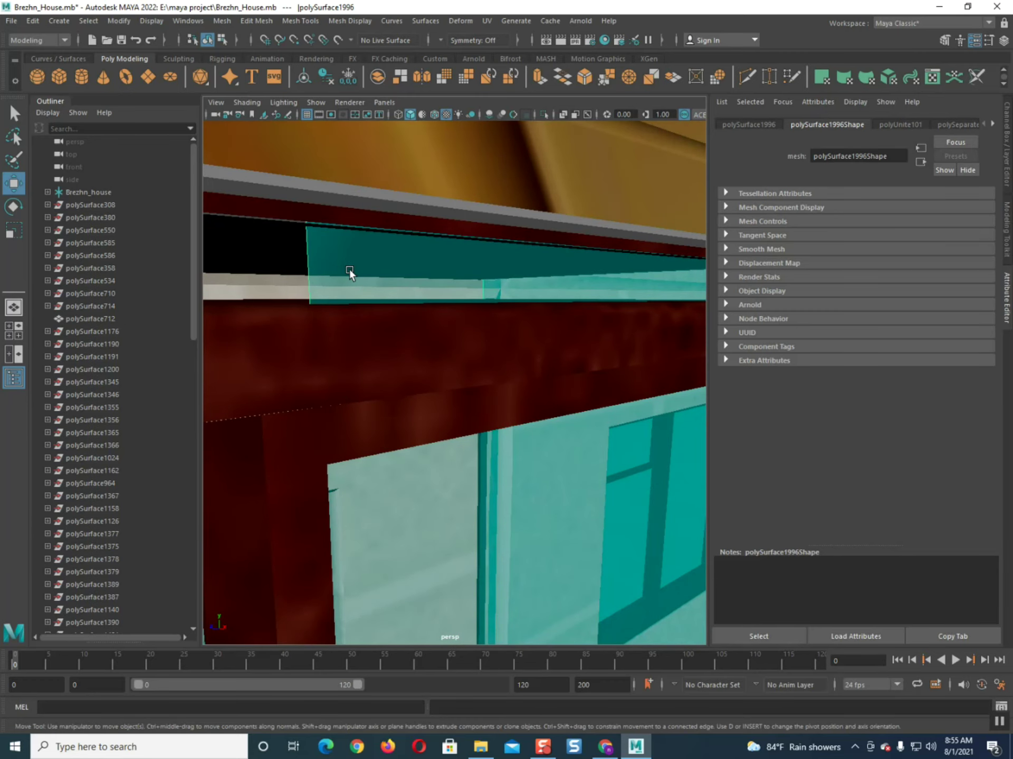
# Undo the accidental downward move of the neighbouring balcony panel
pyautogui.scroll(-6, 349, 270)
pyautogui.scroll(-5, 349, 272)
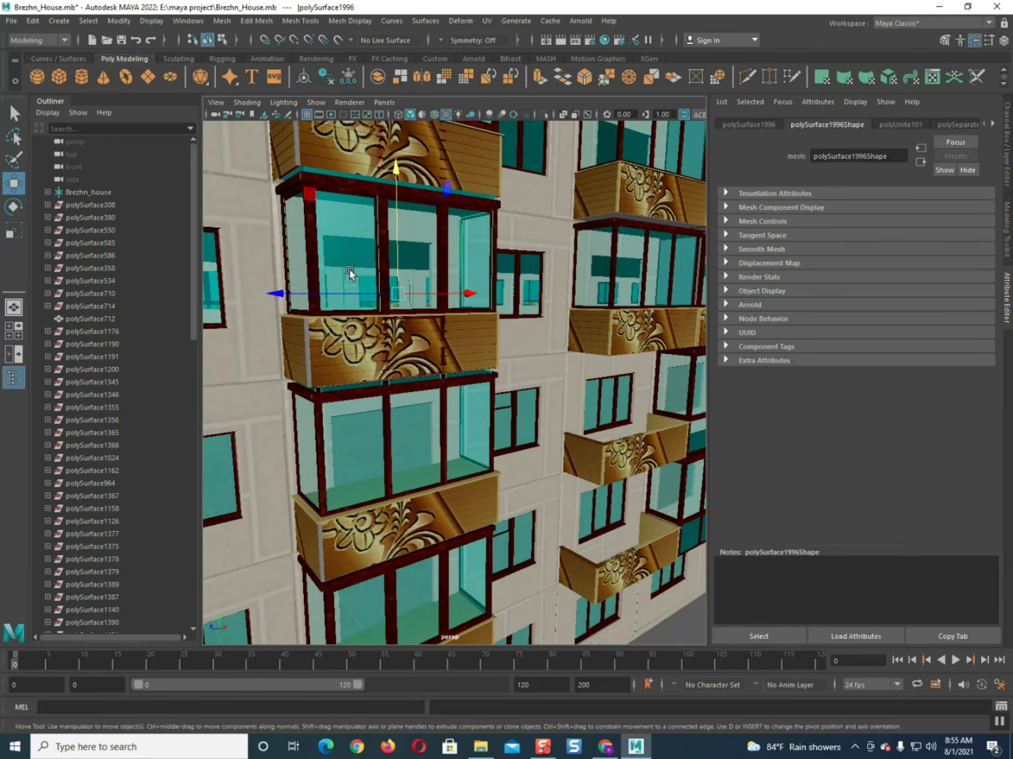
pyautogui.scroll(-4, 349, 272)
pyautogui.moveTo(649, 549)
pyautogui.keyDown('alt'); pyautogui.mouseDown()
pyautogui.moveTo(591, 545)
pyautogui.moveTo(631, 547)
pyautogui.mouseUp(); pyautogui.keyUp('alt')
pyautogui.moveTo(343, 231); pyautogui.dragTo(343, 236)
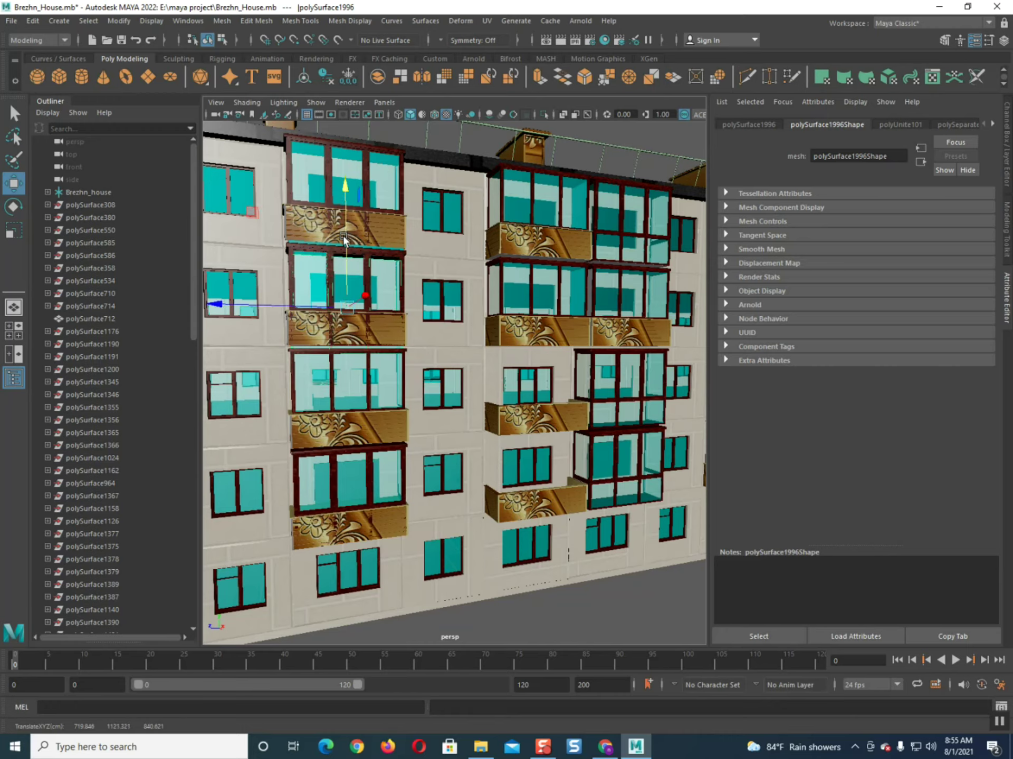
pyautogui.hotkey('ctrl', 'z')
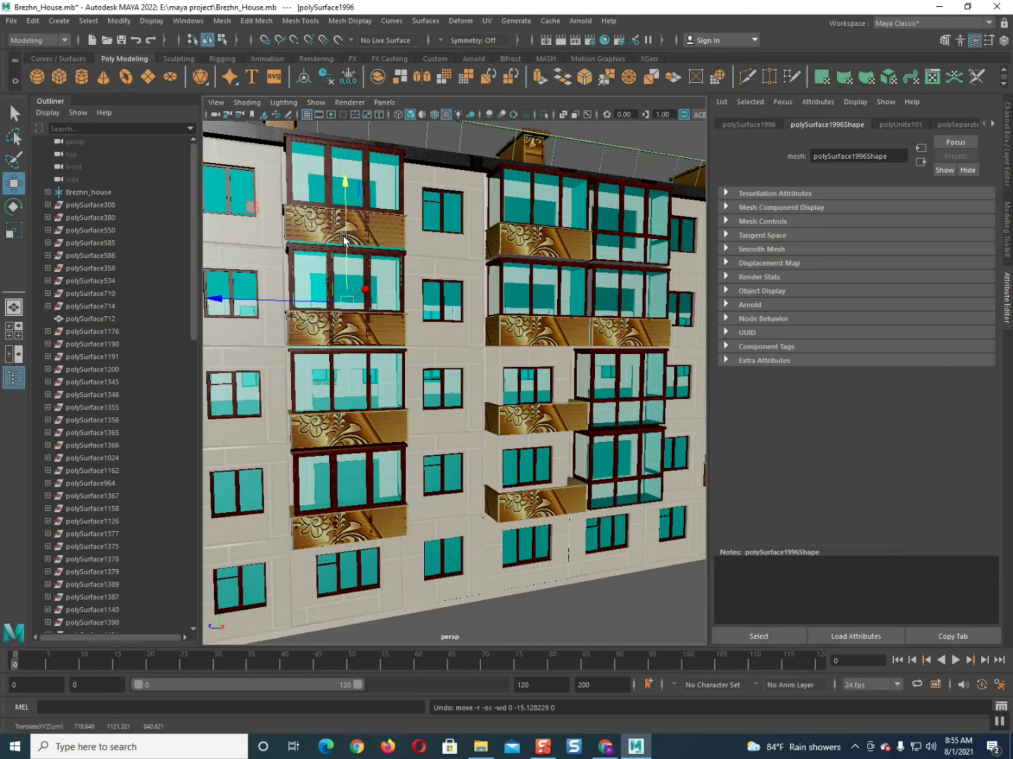
# Adjust the height of railing copy polySurface2170 on its balcony and frame it
pyautogui.click(353, 330)
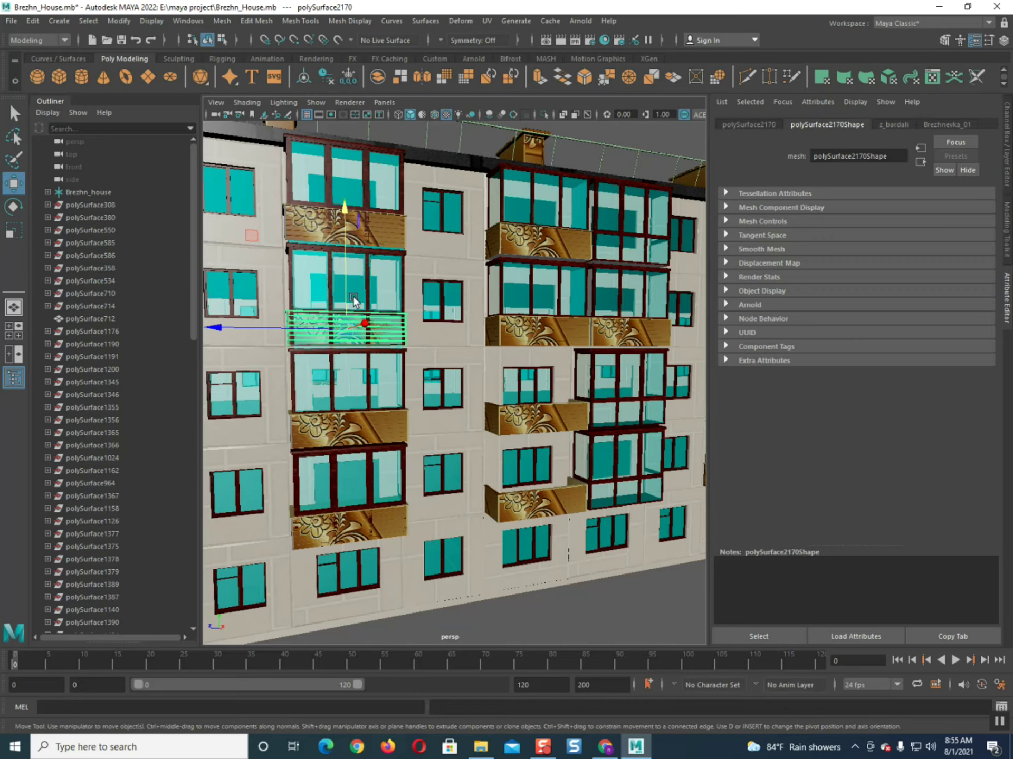
pyautogui.moveTo(343, 284); pyautogui.dragTo(346, 289)
pyautogui.moveTo(379, 400)
pyautogui.keyDown('alt'); pyautogui.mouseDown()
pyautogui.moveTo(381, 409)
pyautogui.moveTo(422, 410)
pyautogui.moveTo(385, 387)
pyautogui.moveTo(377, 393)
pyautogui.moveTo(404, 424)
pyautogui.moveTo(384, 402)
pyautogui.mouseUp(); pyautogui.keyUp('alt')
pyautogui.press('f')
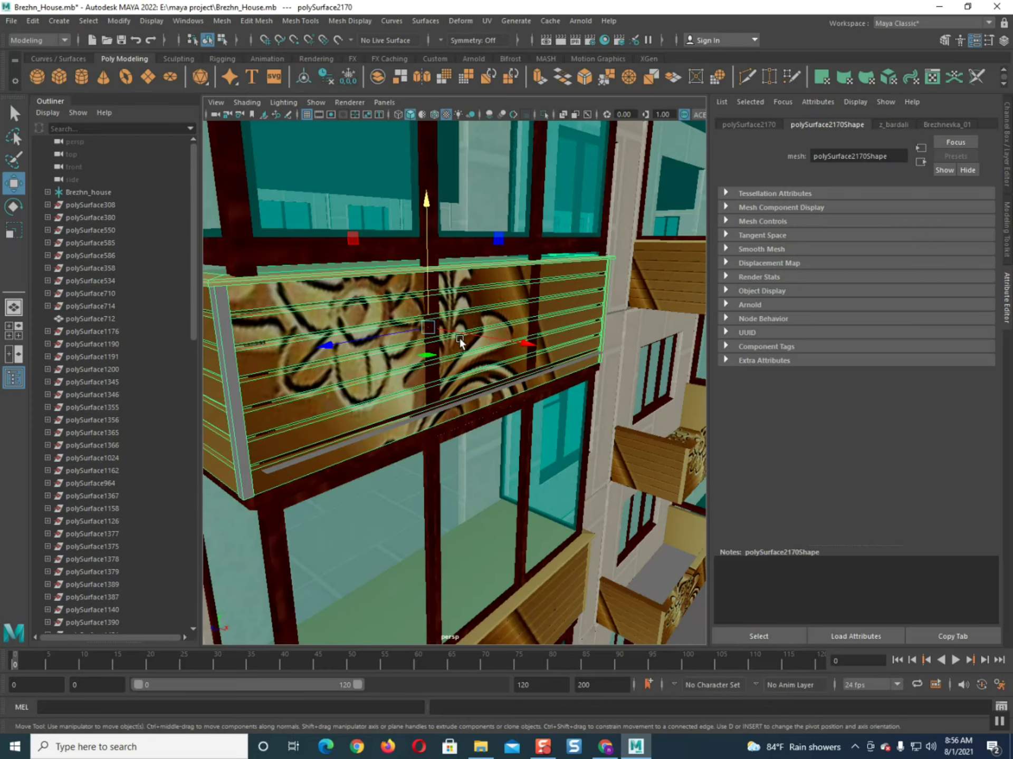
# Slide railing polySurface2170 along X, stretch it to Y scale 1.067, and nudge it upward
pyautogui.moveTo(467, 334); pyautogui.dragTo(471, 372)
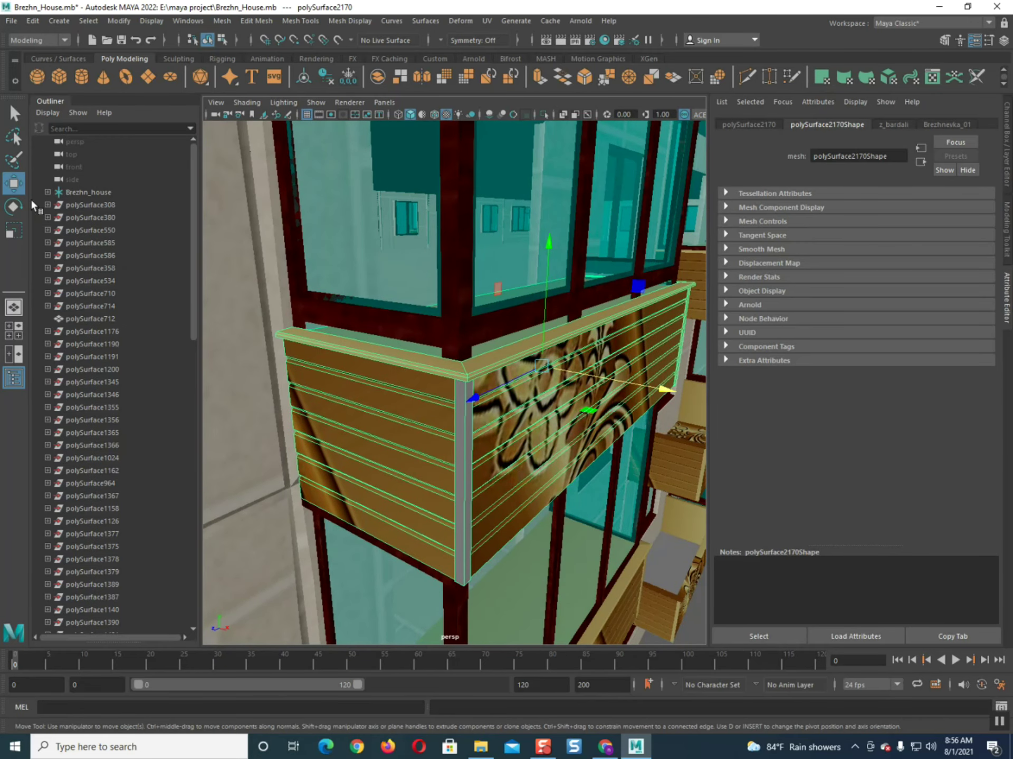
pyautogui.click(13, 230)
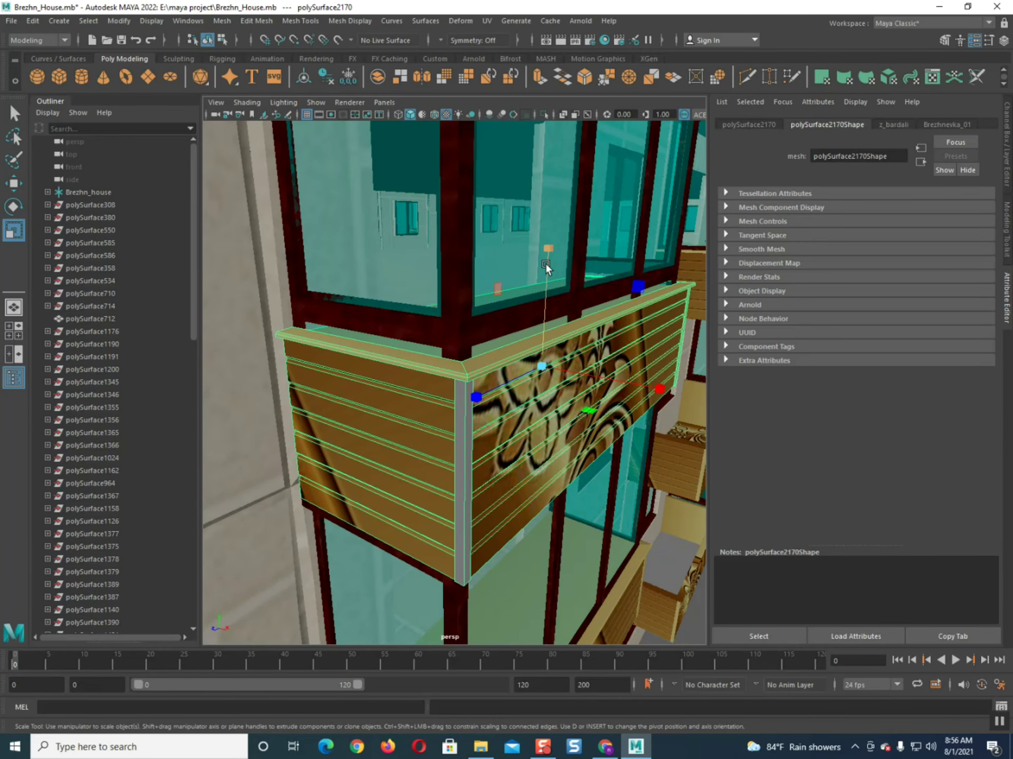
pyautogui.moveTo(547, 248); pyautogui.dragTo(548, 239)
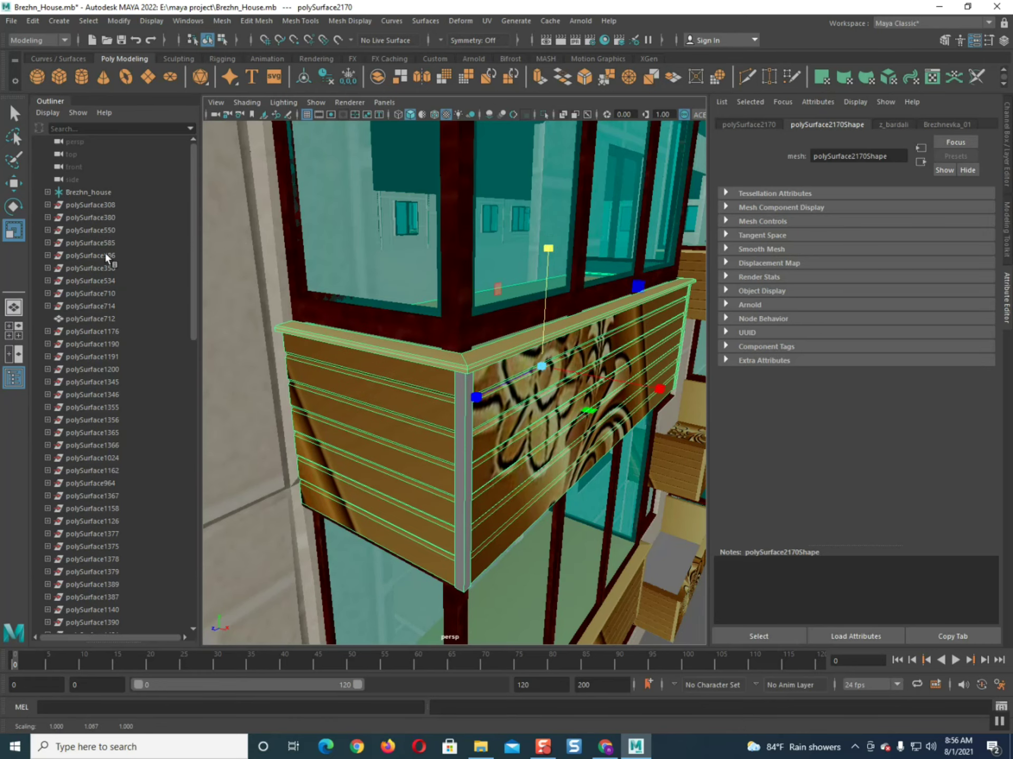
pyautogui.click(14, 183)
pyautogui.moveTo(545, 308); pyautogui.dragTo(545, 302)
pyautogui.keyDown('alt'); pyautogui.moveTo(532, 400); pyautogui.dragTo(521, 378); pyautogui.keyUp('alt')
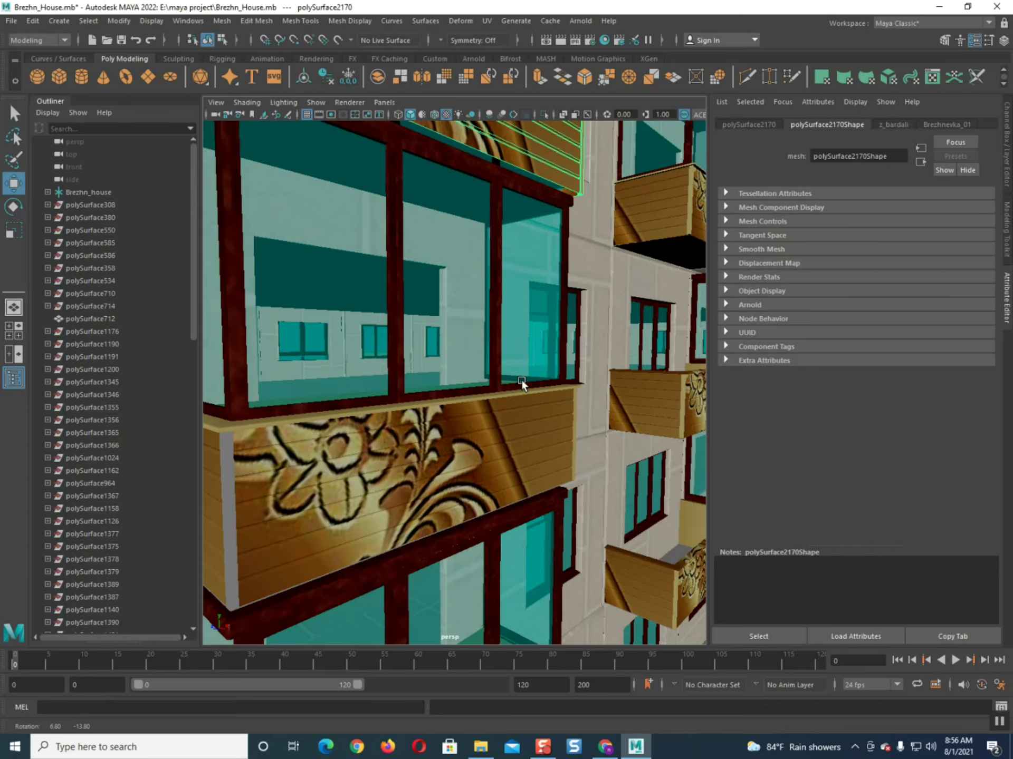
pyautogui.keyDown('alt'); pyautogui.moveTo(521, 378); pyautogui.dragTo(521, 383); pyautogui.keyUp('alt')
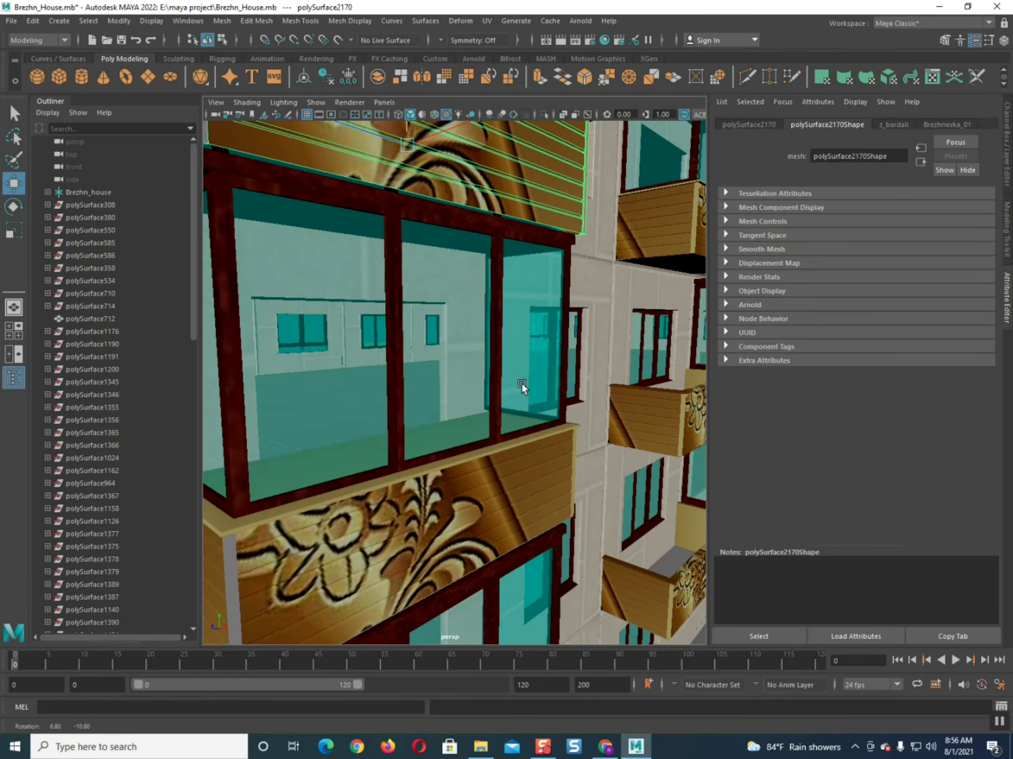
pyautogui.scroll(-5, 522, 387)
pyautogui.keyDown('alt'); pyautogui.moveTo(590, 473); pyautogui.dragTo(542, 484); pyautogui.keyUp('alt')
pyautogui.click(569, 578)
pyautogui.keyDown('alt'); pyautogui.moveTo(542, 565); pyautogui.dragTo(479, 511); pyautogui.keyUp('alt')
# Select the neighbouring balcony panel polySurface2172 and stretch it slightly taller in Y
pyautogui.click(368, 267)
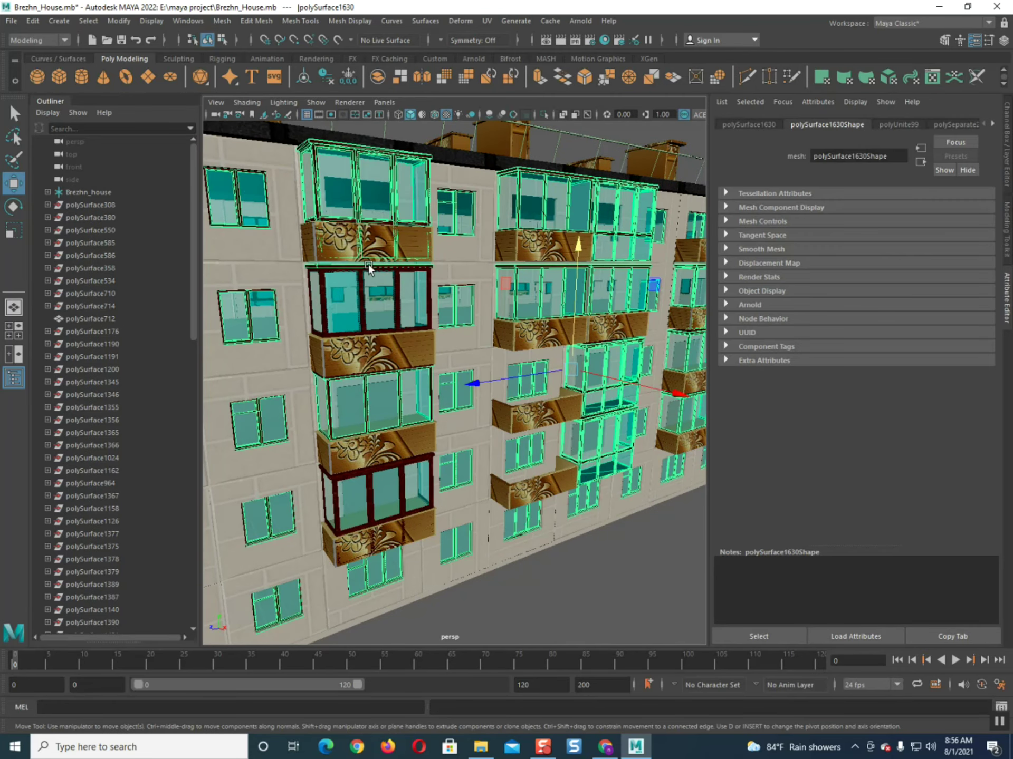
pyautogui.scroll(5, 395, 323)
pyautogui.keyDown('alt'); pyautogui.moveTo(346, 284); pyautogui.dragTo(467, 409, button='middle'); pyautogui.keyUp('alt')
pyautogui.scroll(-3, 467, 408)
pyautogui.click(444, 322)
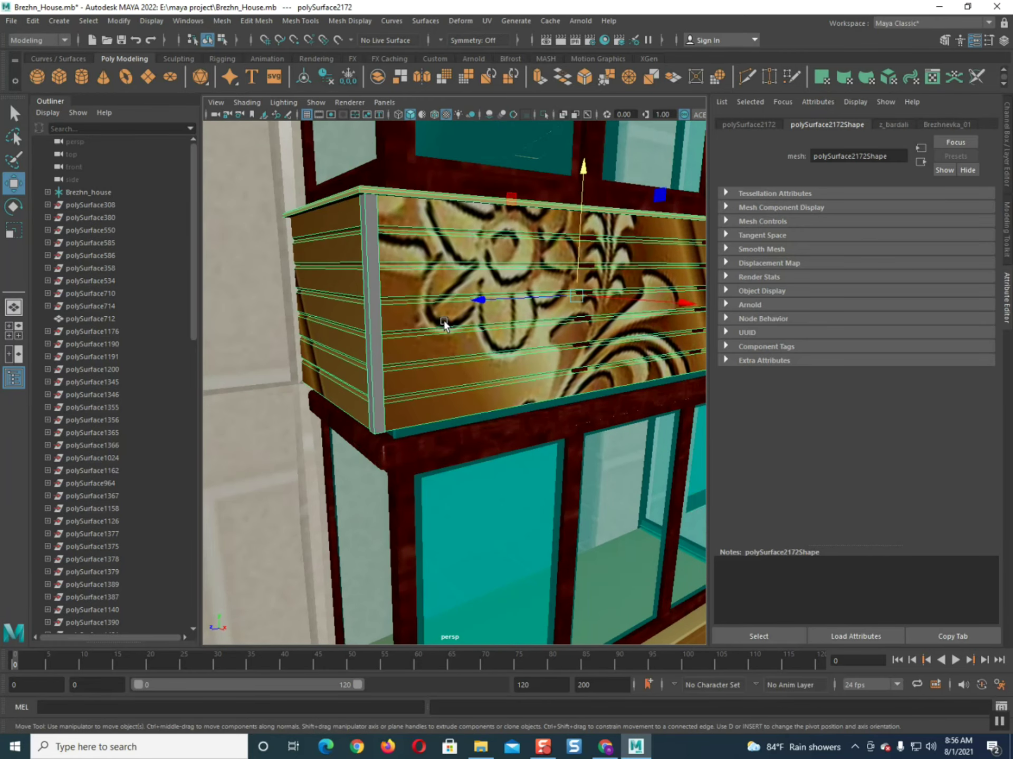
pyautogui.click(15, 229)
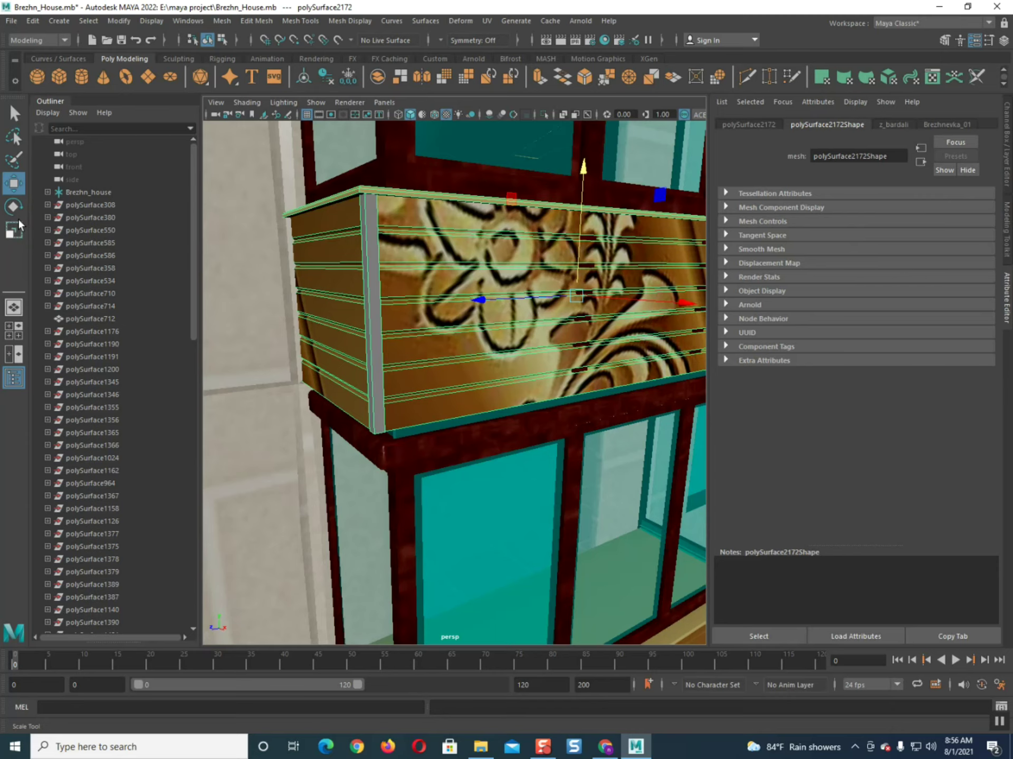
pyautogui.moveTo(586, 176); pyautogui.dragTo(586, 165)
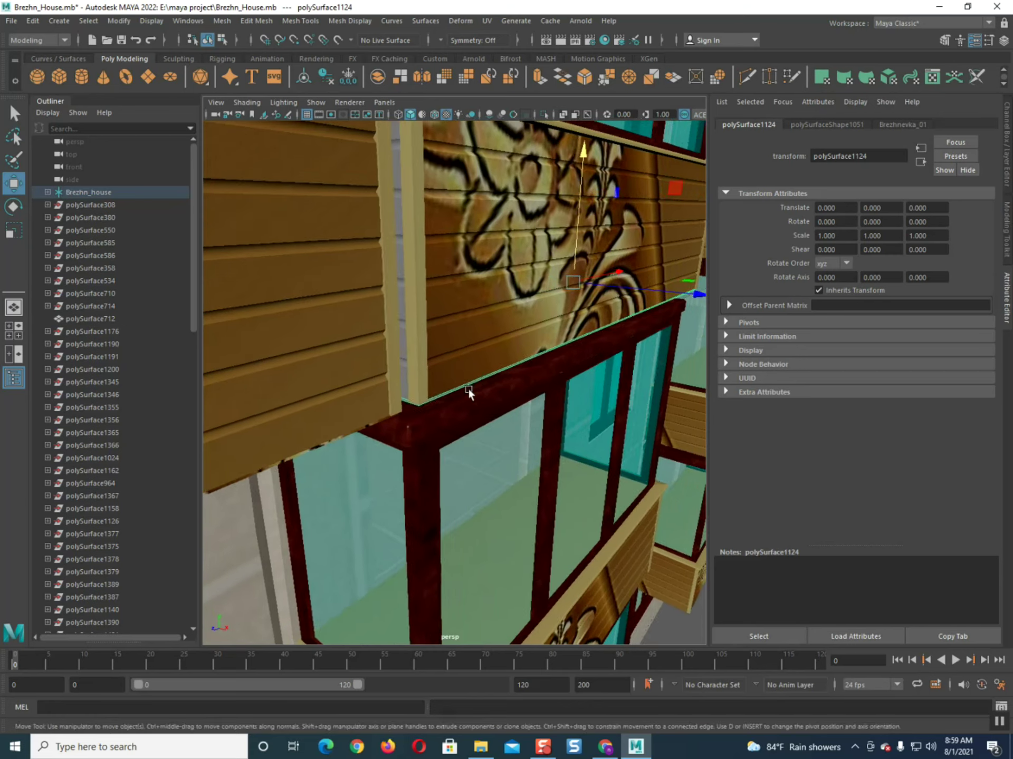
# Select the grey strip and the wooden railing panel and combine them into one mesh
pyautogui.keyDown('alt'); pyautogui.moveTo(468, 391); pyautogui.dragTo(455, 391); pyautogui.keyUp('alt')
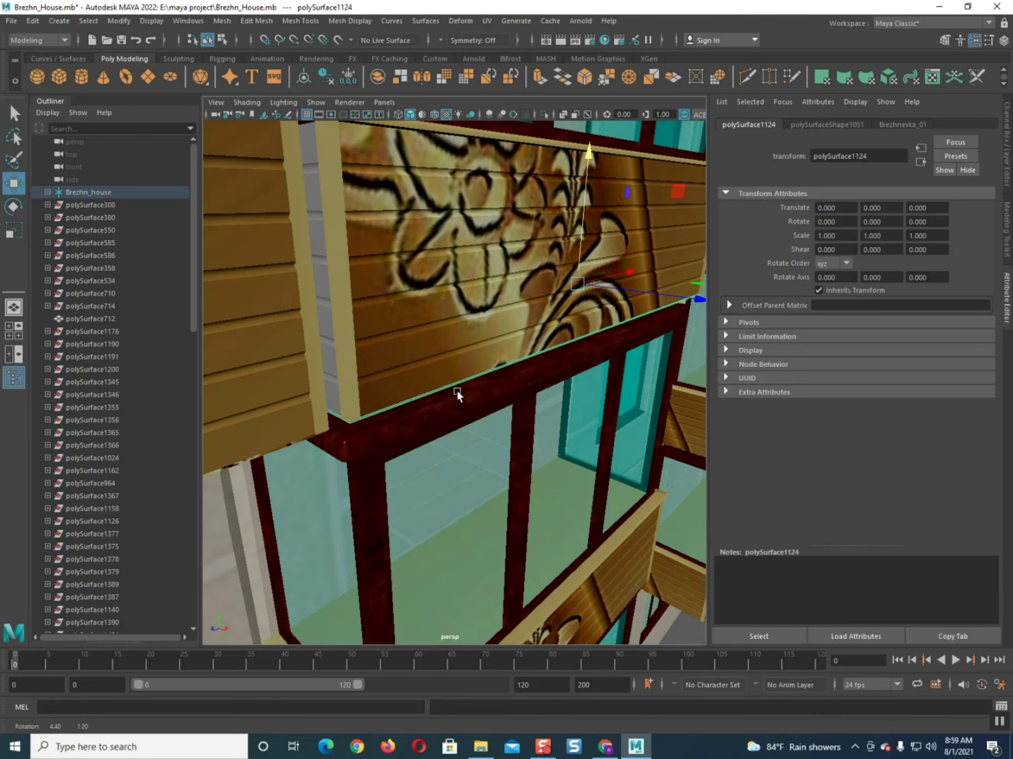
pyautogui.click(15, 114)
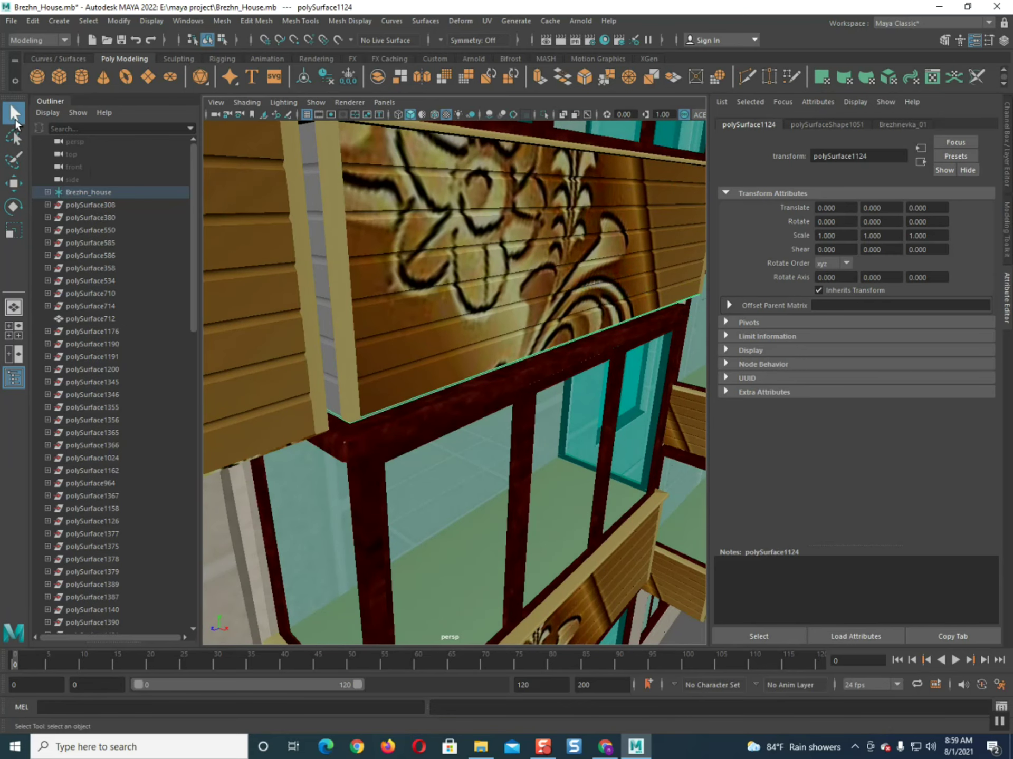
pyautogui.click(325, 293)
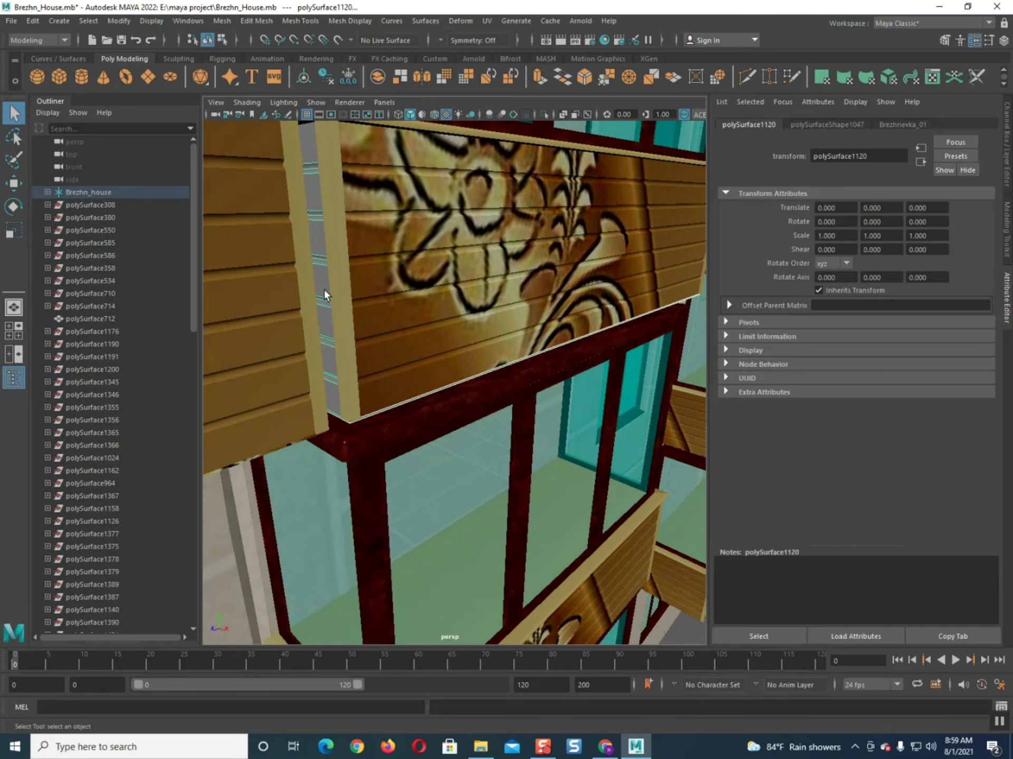
pyautogui.scroll(-3, 430, 440)
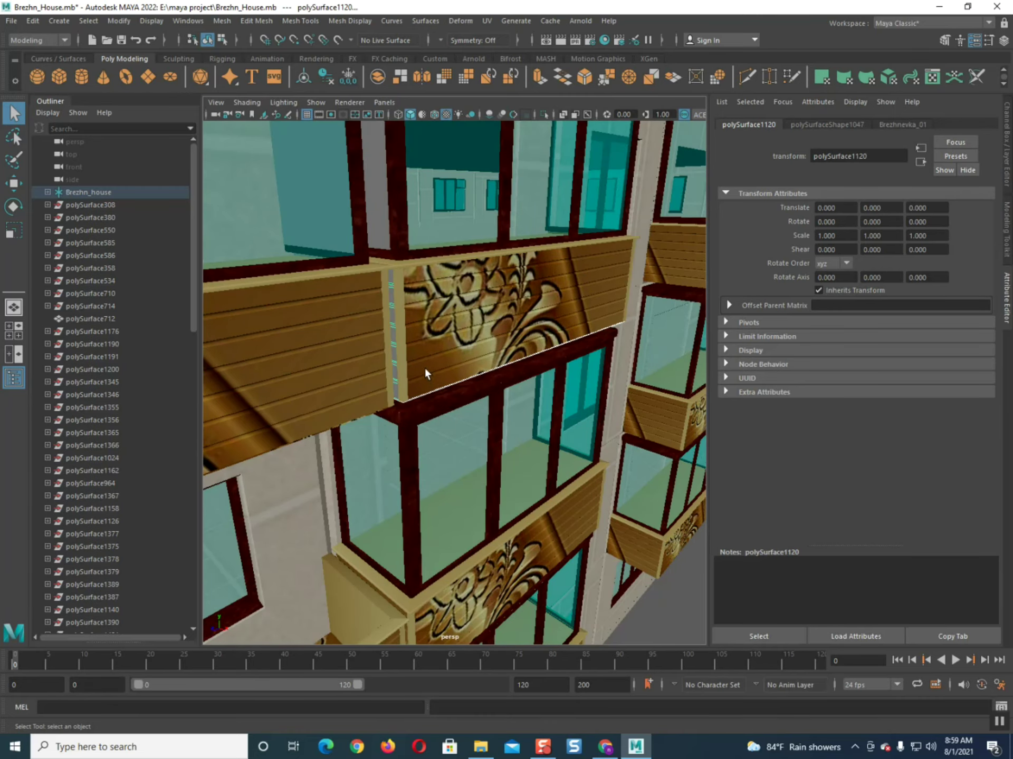
pyautogui.click(425, 348)
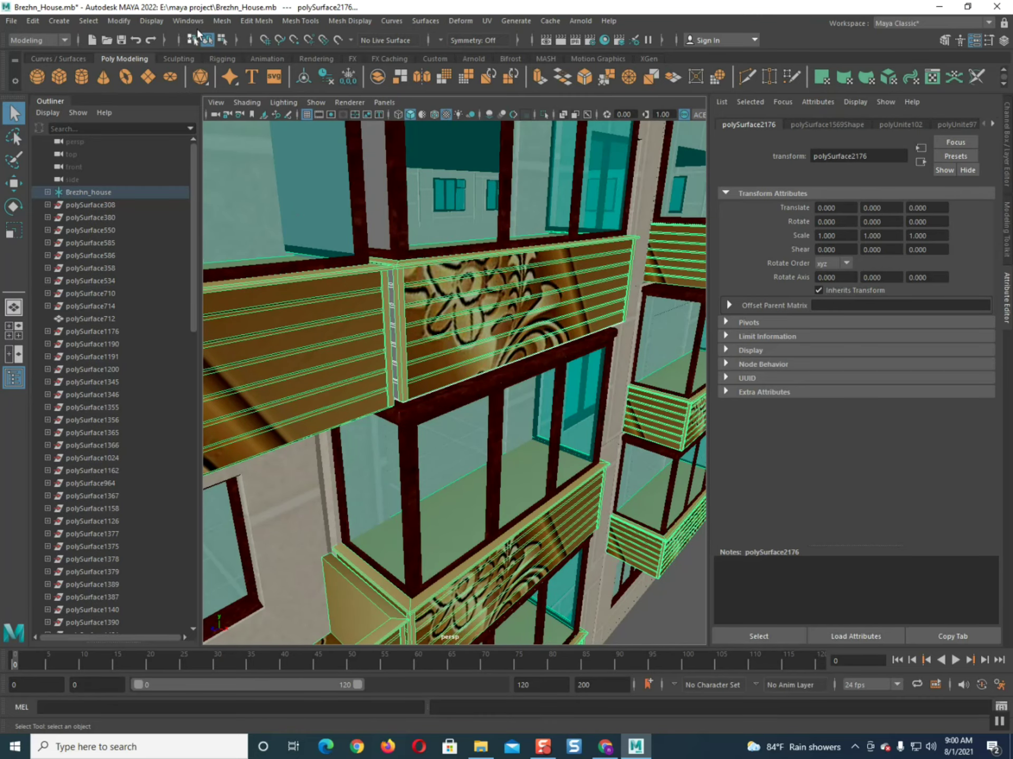
pyautogui.click(221, 21)
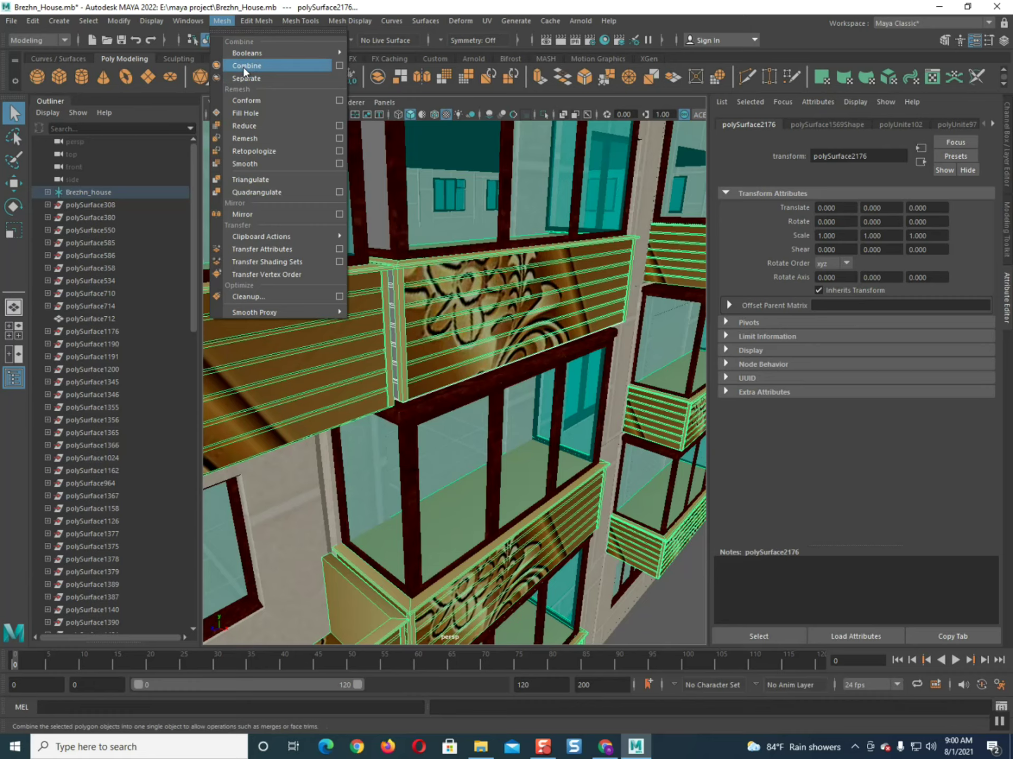
pyautogui.click(244, 66)
# Select the grey balcony floor slab and combine the balconies into single mesh polySurface2177
pyautogui.keyDown('alt'); pyautogui.moveTo(521, 377); pyautogui.dragTo(515, 362); pyautogui.keyUp('alt')
pyautogui.scroll(-3, 515, 361)
pyautogui.keyDown('alt'); pyautogui.moveTo(515, 361); pyautogui.dragTo(585, 246, button='middle'); pyautogui.keyUp('alt')
pyautogui.scroll(-4, 508, 315)
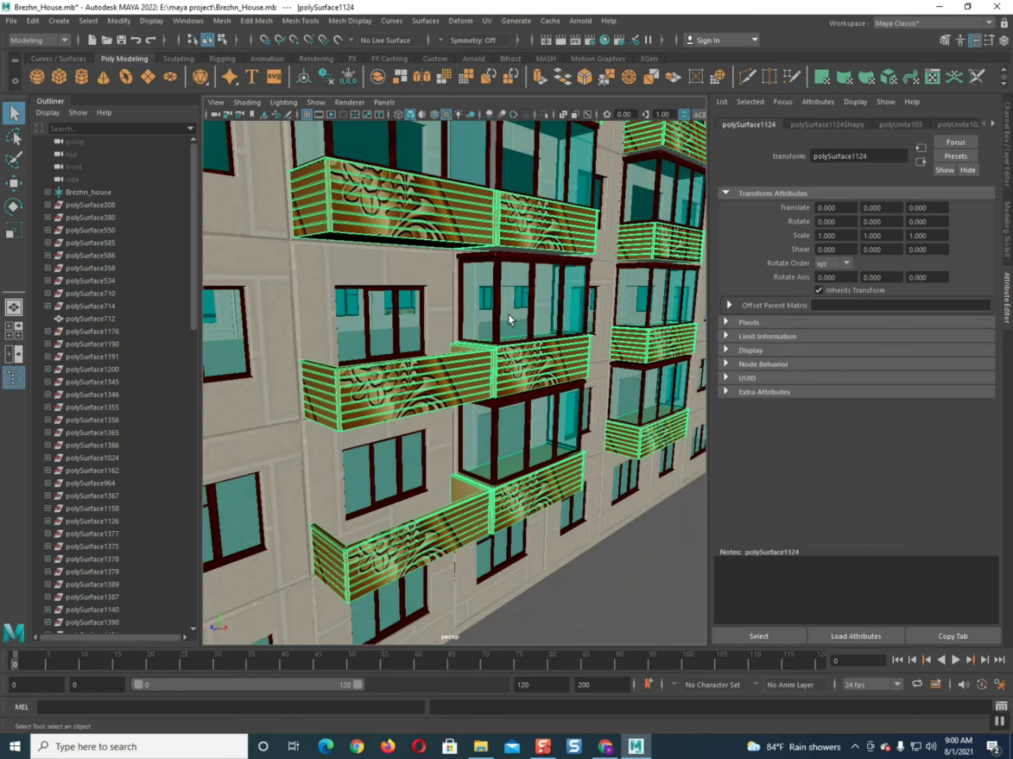
pyautogui.keyDown('alt'); pyautogui.moveTo(395, 303); pyautogui.dragTo(422, 360); pyautogui.keyUp('alt')
pyautogui.scroll(-3, 415, 411)
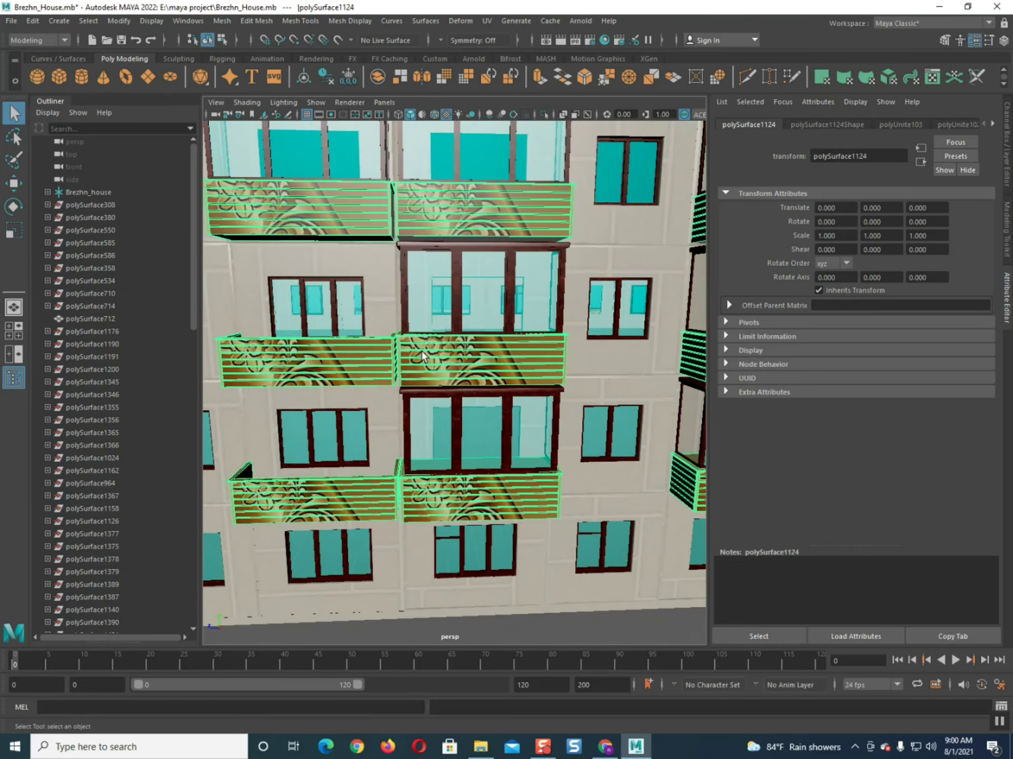
pyautogui.keyDown('alt'); pyautogui.moveTo(399, 414); pyautogui.dragTo(454, 365); pyautogui.keyUp('alt')
pyautogui.click(356, 352)
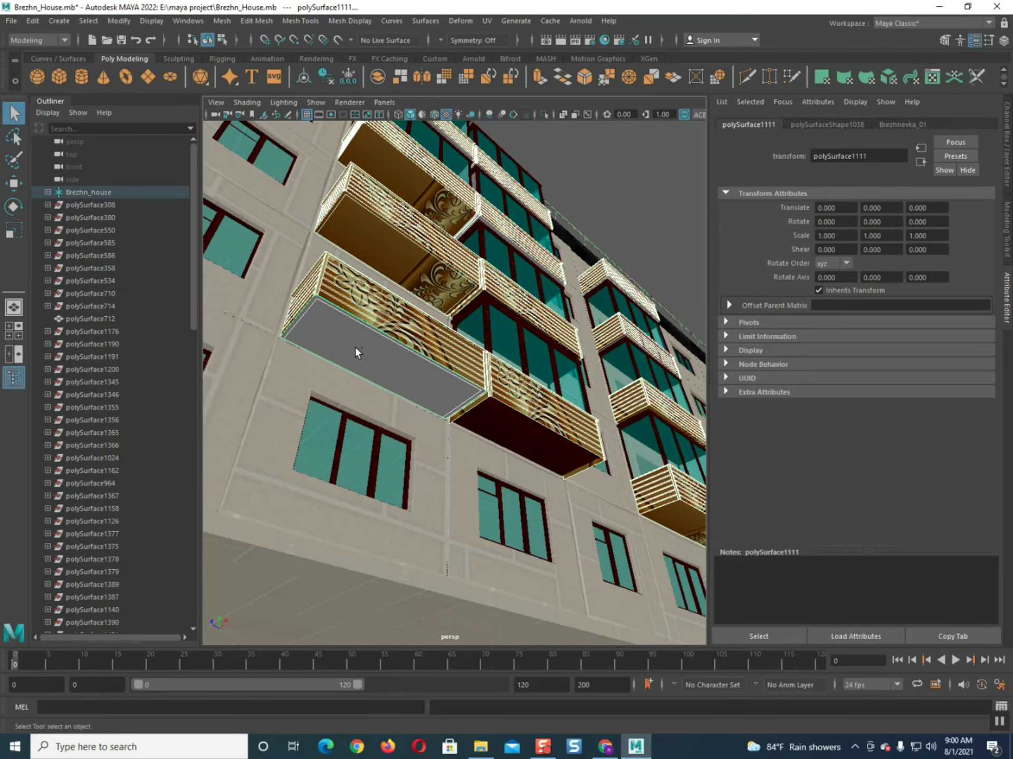
pyautogui.keyDown('alt'); pyautogui.moveTo(520, 374); pyautogui.dragTo(405, 419); pyautogui.keyUp('alt')
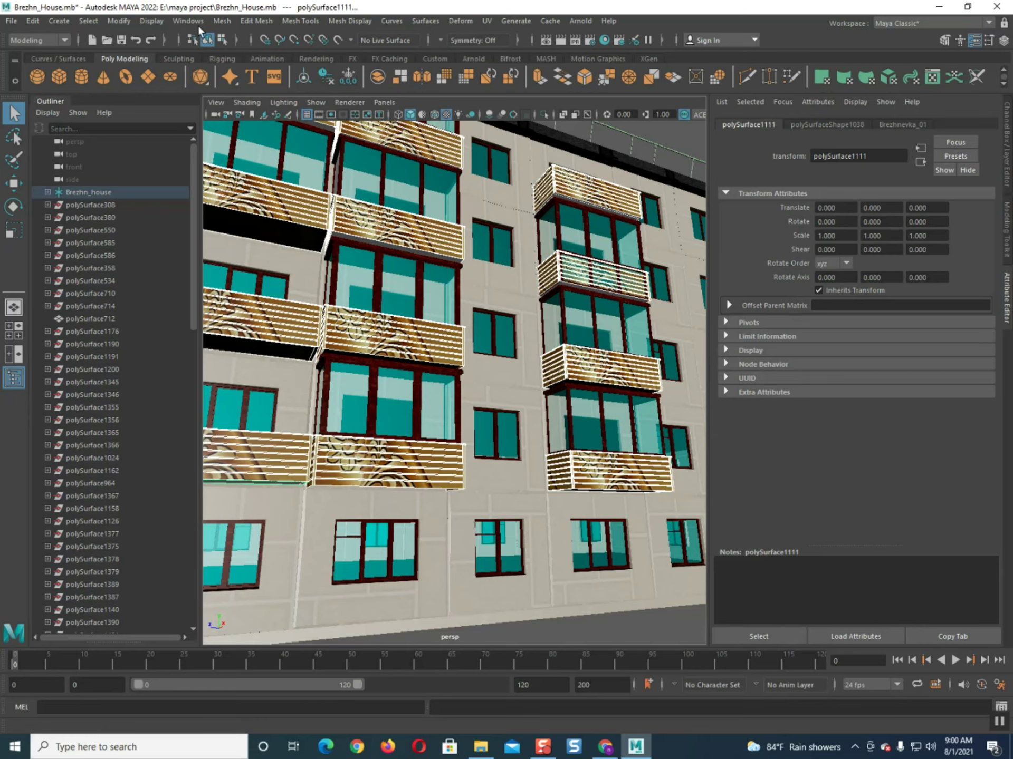
pyautogui.click(219, 22)
pyautogui.moveTo(235, 54)
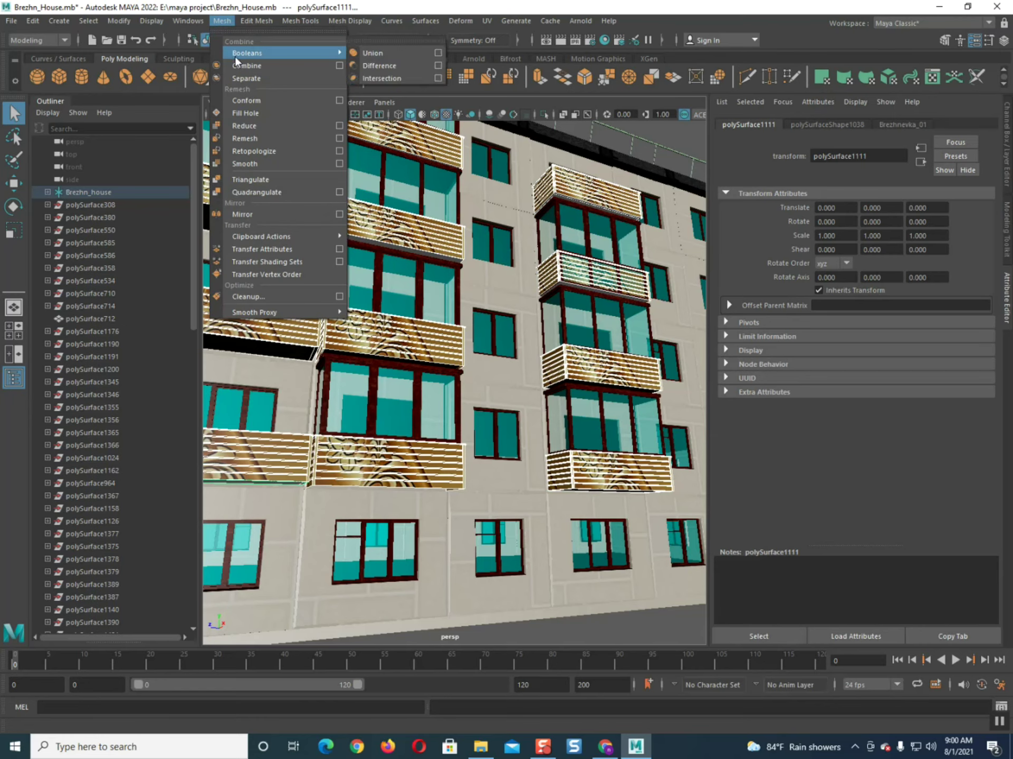
pyautogui.click(235, 66)
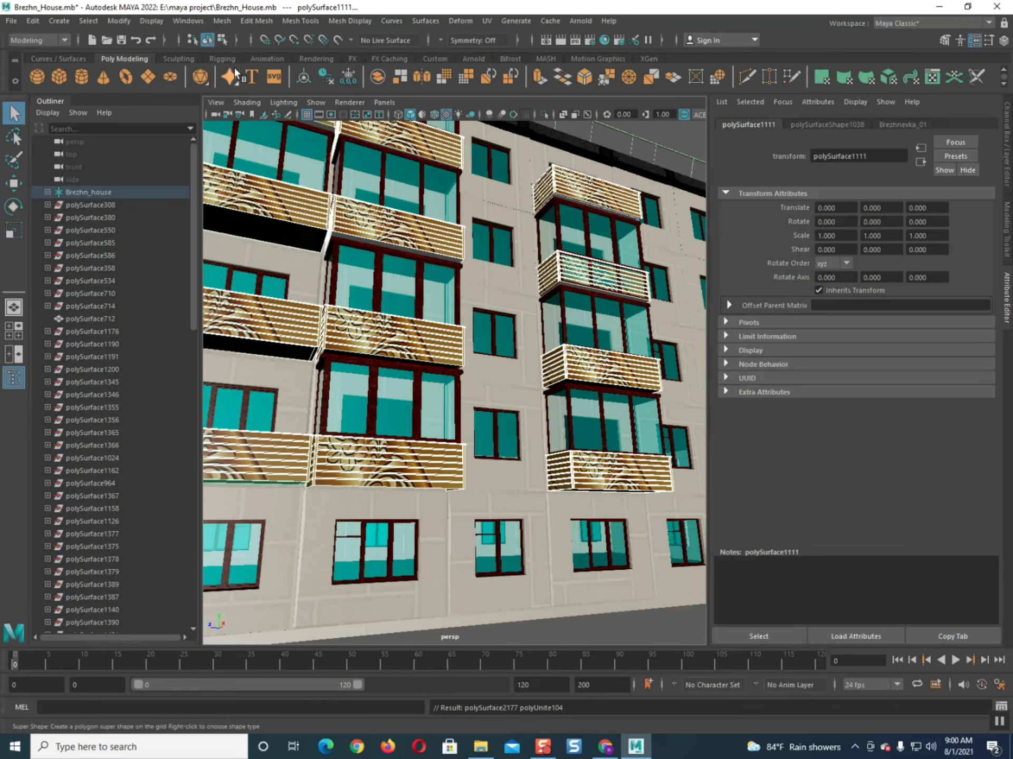
# Assign the existing z_bardali material to the combined balcony railings
pyautogui.rightClick(372, 221)
pyautogui.moveTo(382, 572)
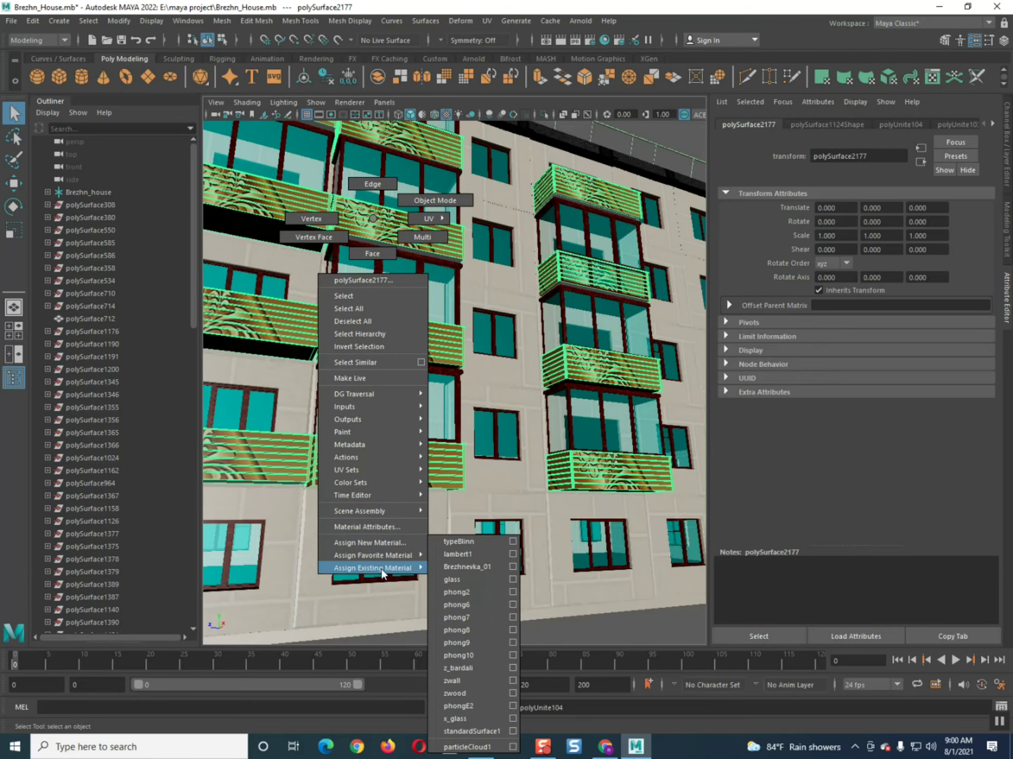
pyautogui.click(465, 667)
# Orbit and zoom around the facade, then select one balcony and view it from below
pyautogui.keyDown('alt'); pyautogui.moveTo(482, 531); pyautogui.dragTo(492, 593); pyautogui.keyUp('alt')
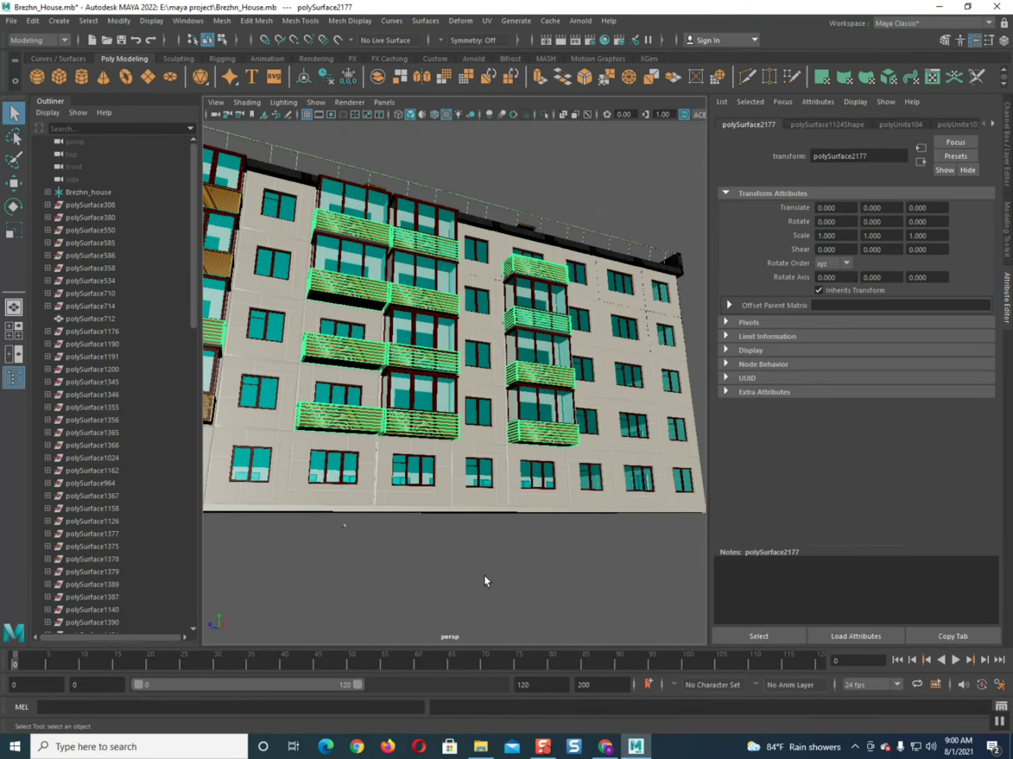
pyautogui.click(483, 574)
pyautogui.keyDown('alt'); pyautogui.moveTo(526, 381); pyautogui.dragTo(408, 320); pyautogui.keyUp('alt')
pyautogui.scroll(3, 287, 294)
pyautogui.keyDown('alt'); pyautogui.moveTo(286, 292); pyautogui.dragTo(371, 382); pyautogui.keyUp('alt')
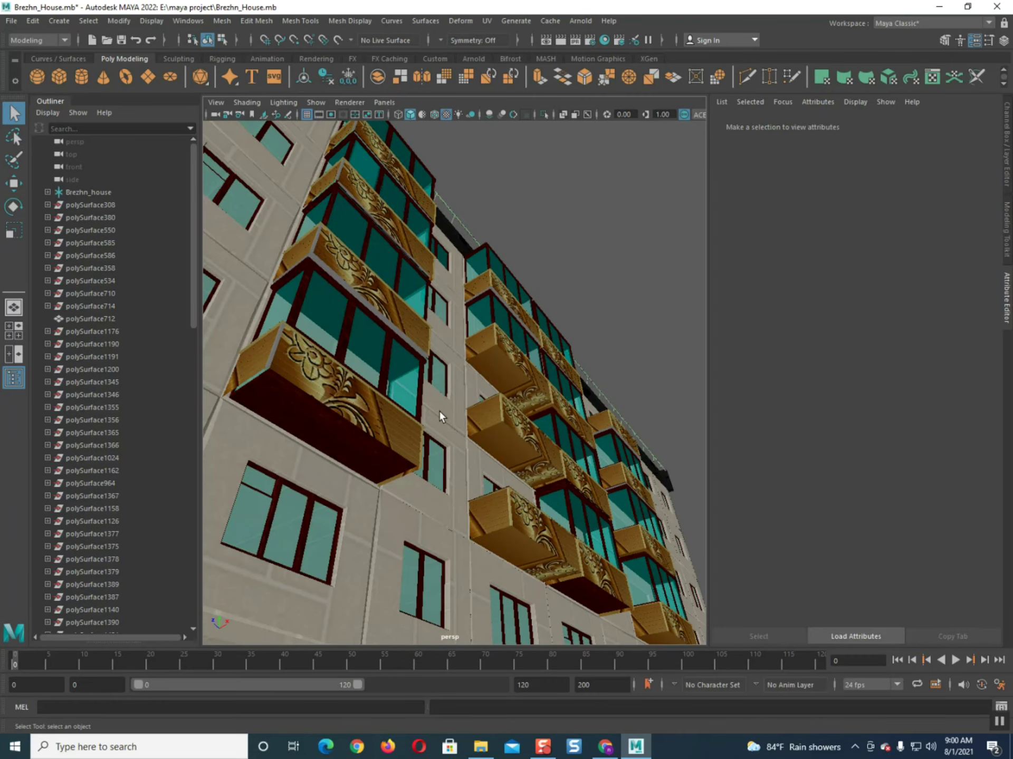
pyautogui.keyDown('alt'); pyautogui.moveTo(298, 406); pyautogui.dragTo(350, 448); pyautogui.keyUp('alt')
pyautogui.scroll(3, 362, 472)
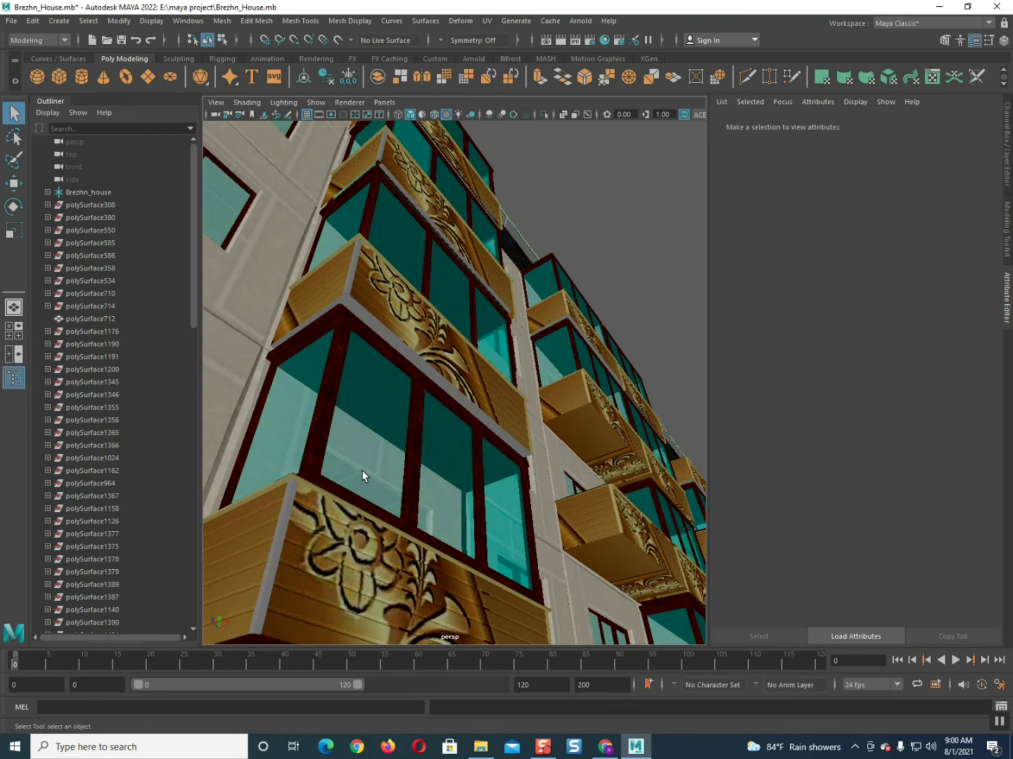
pyautogui.click(273, 560)
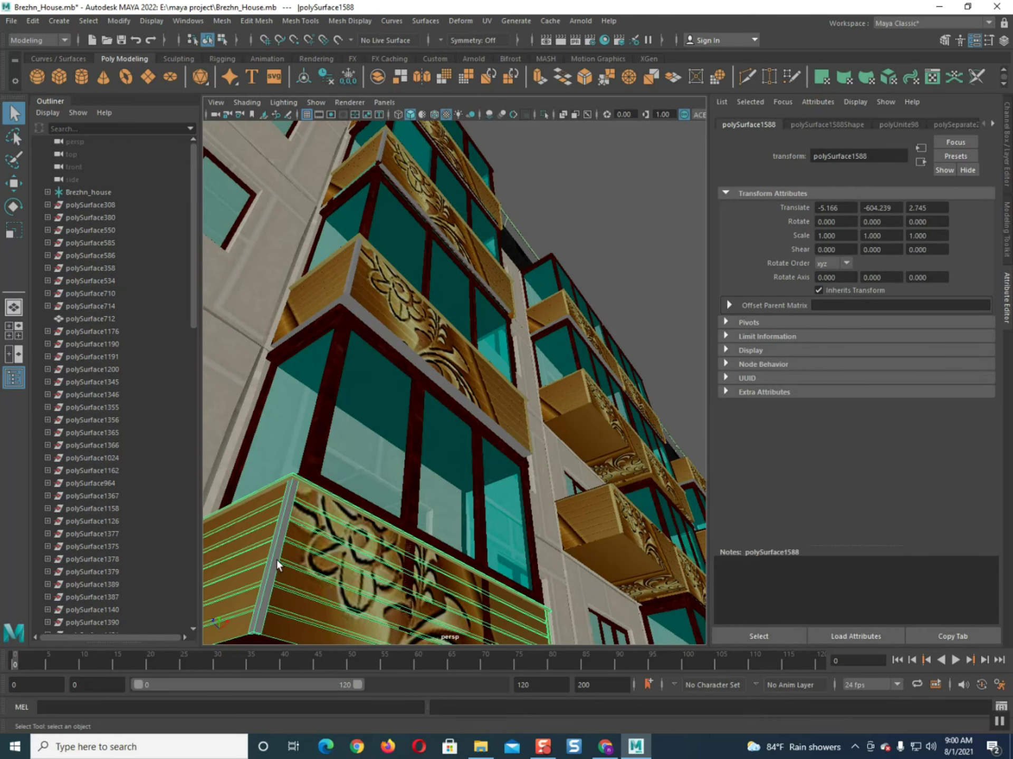
pyautogui.keyDown('alt'); pyautogui.moveTo(312, 539); pyautogui.dragTo(340, 492, button='middle'); pyautogui.keyUp('alt')
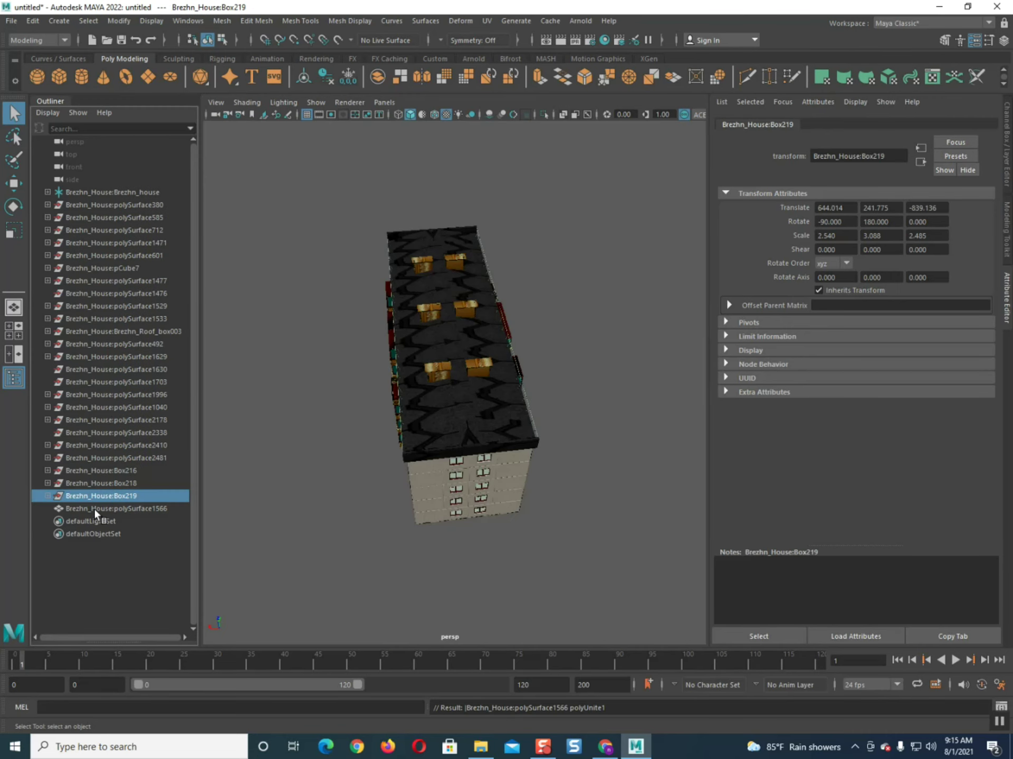
# Select all house parts and the Brezhn_house group, then delete history, center pivots and freeze transforms
pyautogui.keyDown('shift'); pyautogui.click(93, 507); pyautogui.keyUp('shift')
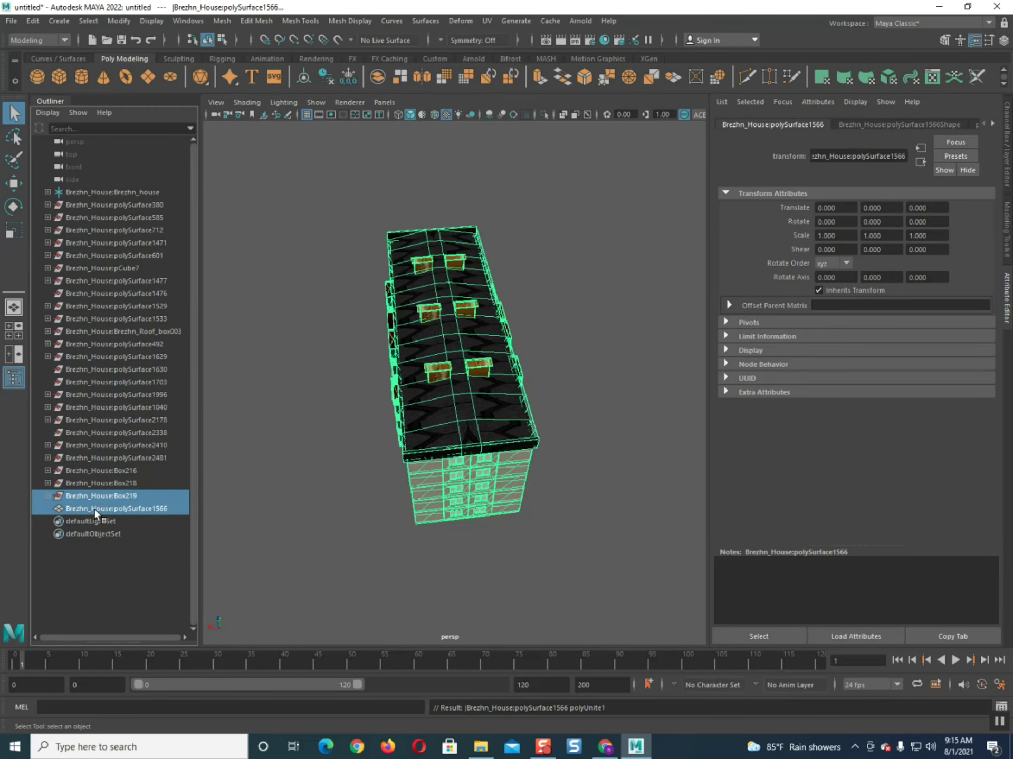
pyautogui.keyDown('shift'); pyautogui.click(80, 204); pyautogui.keyUp('shift')
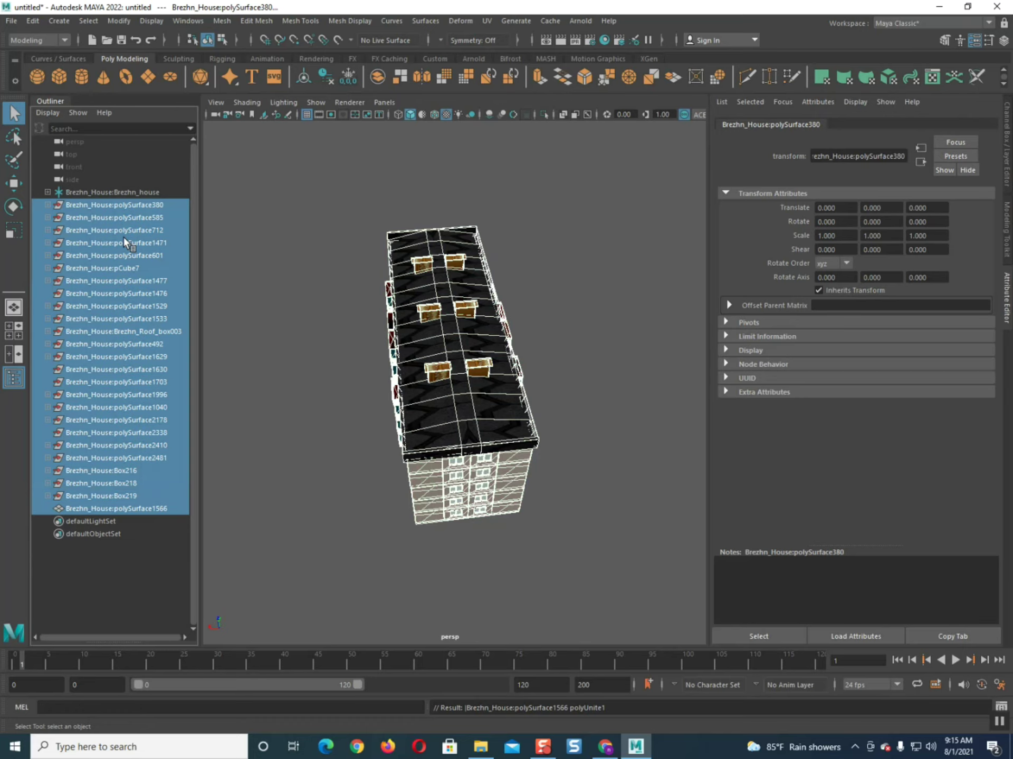
pyautogui.keyDown('shift'); pyautogui.click(81, 192); pyautogui.keyUp('shift')
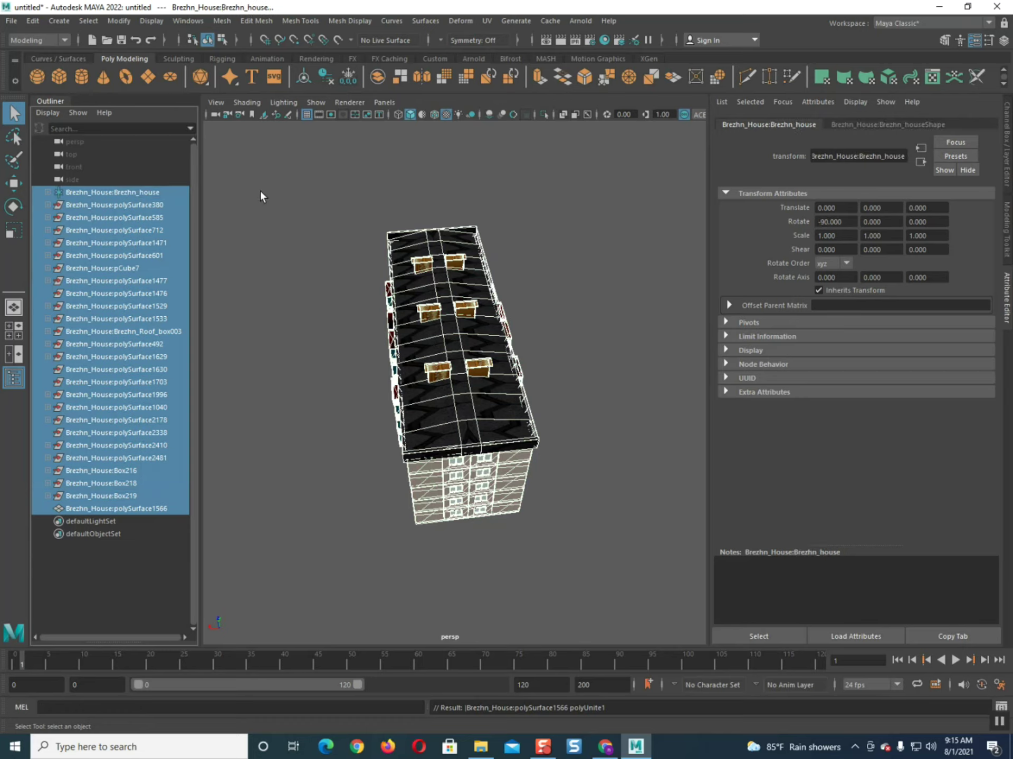
pyautogui.click(325, 79)
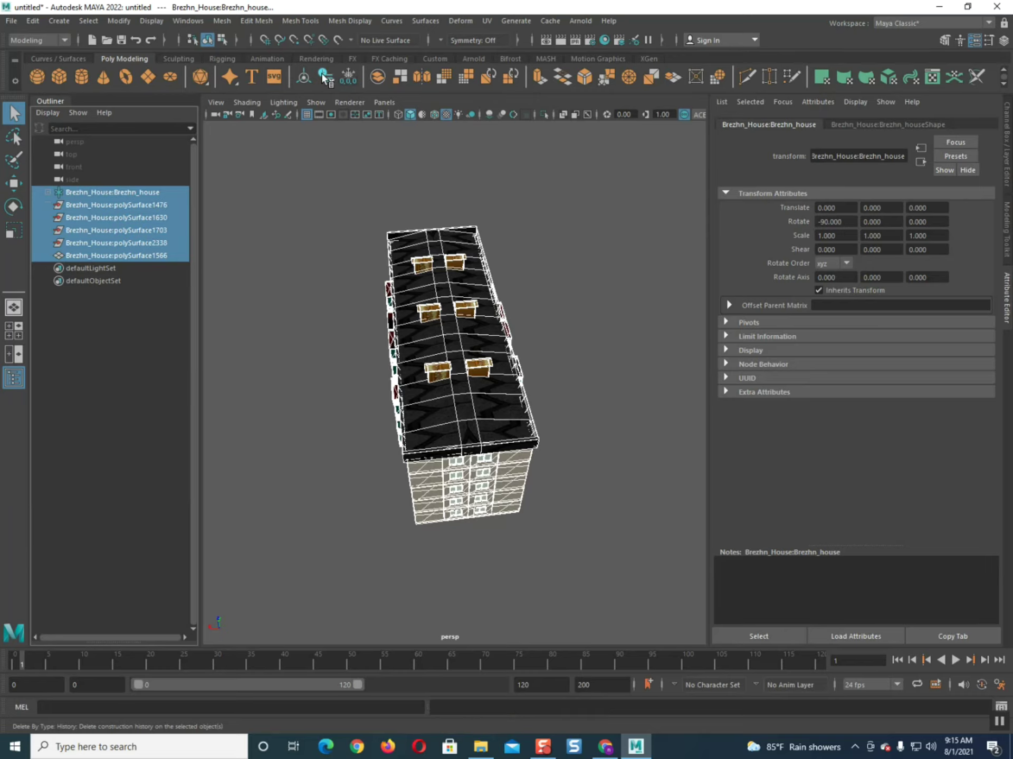
pyautogui.click(300, 75)
pyautogui.click(346, 79)
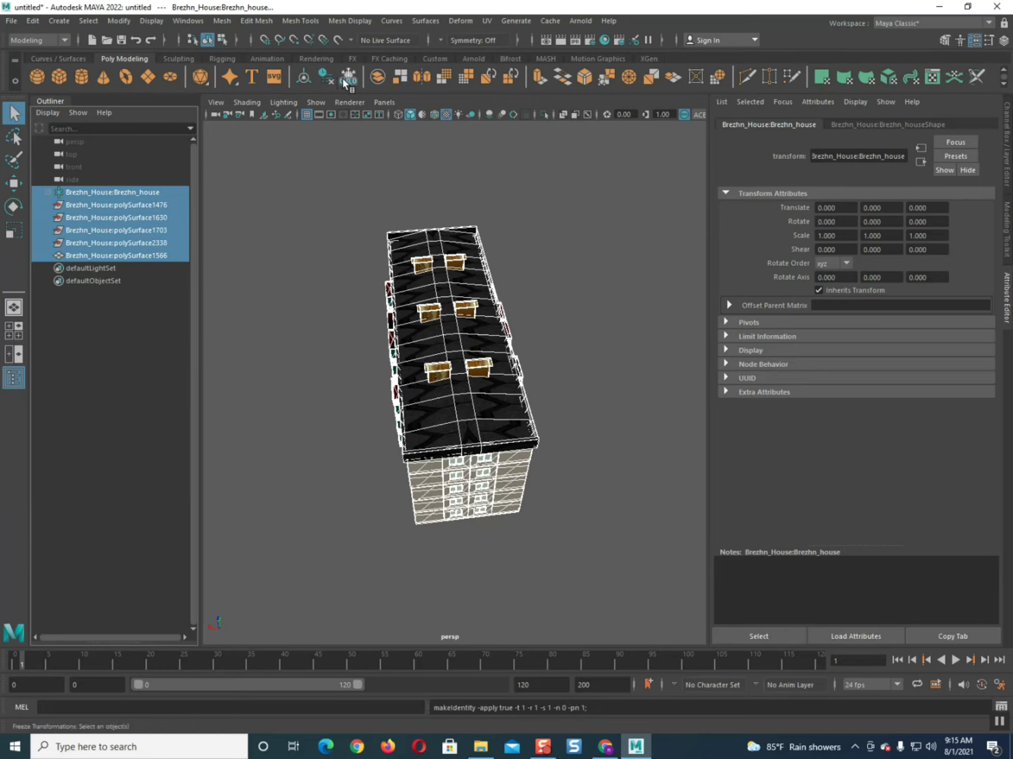
pyautogui.click(362, 294)
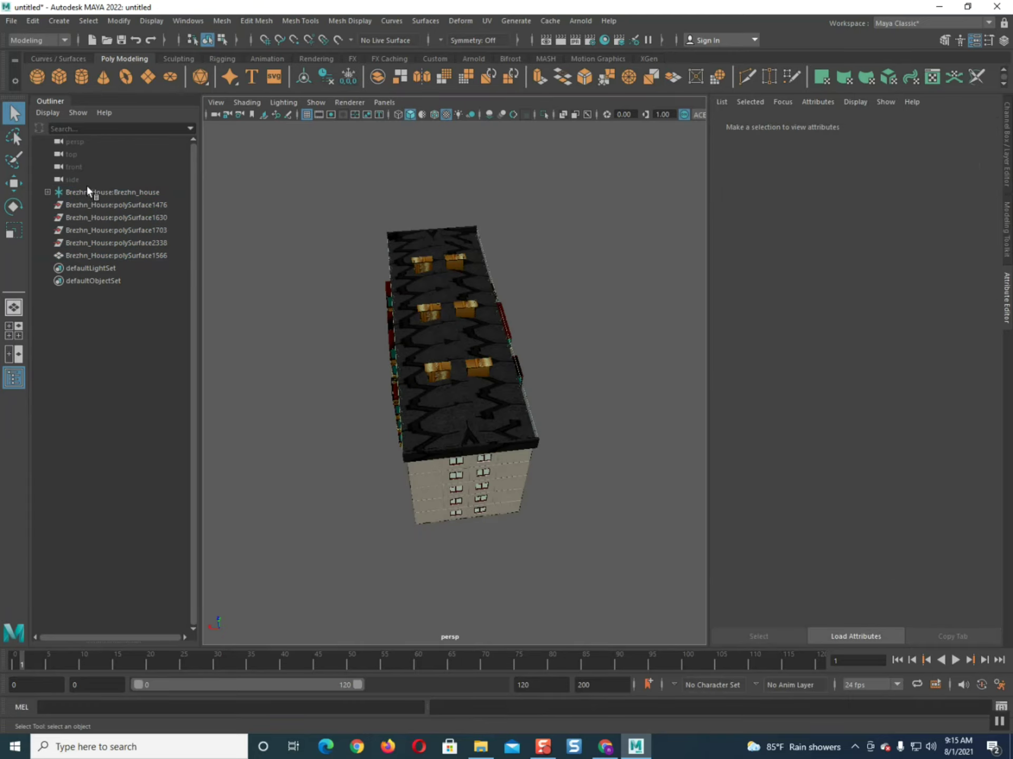
# Delete the group and four leftover surfaces, leaving only the polySurface1566 mesh selected
pyautogui.moveTo(86, 191); pyautogui.dragTo(87, 243)
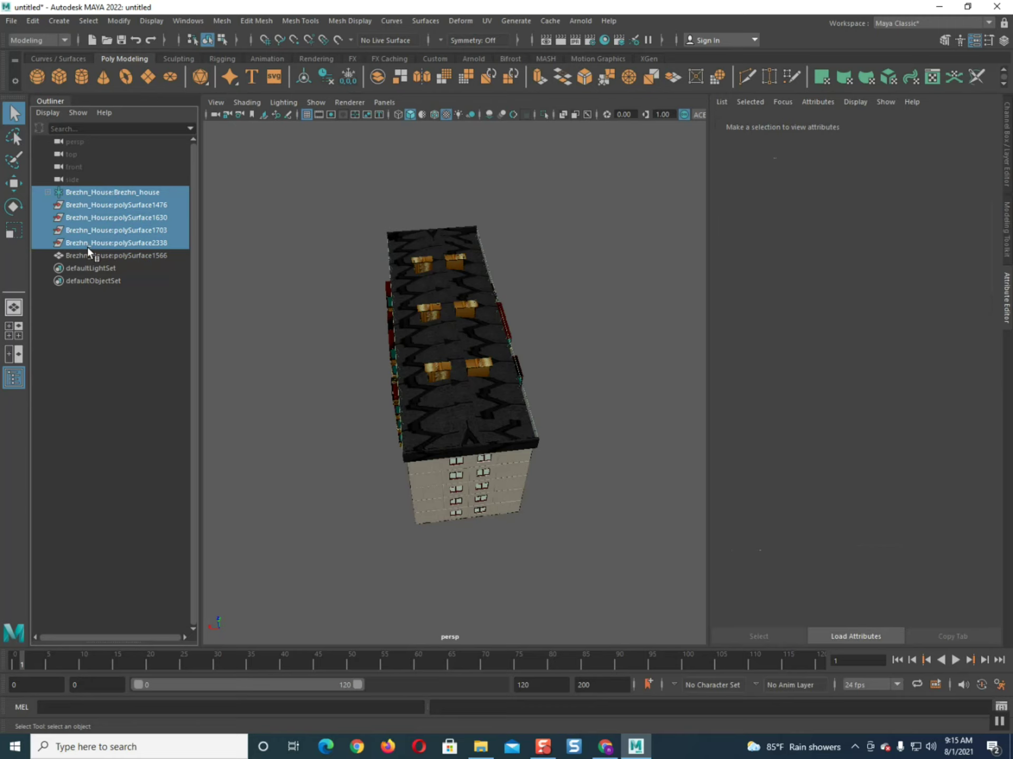
pyautogui.keyDown('alt'); pyautogui.moveTo(534, 381); pyautogui.dragTo(424, 346); pyautogui.keyUp('alt')
pyautogui.scroll(-4, 424, 346)
pyautogui.scroll(2, 420, 344)
pyautogui.scroll(5, 419, 344)
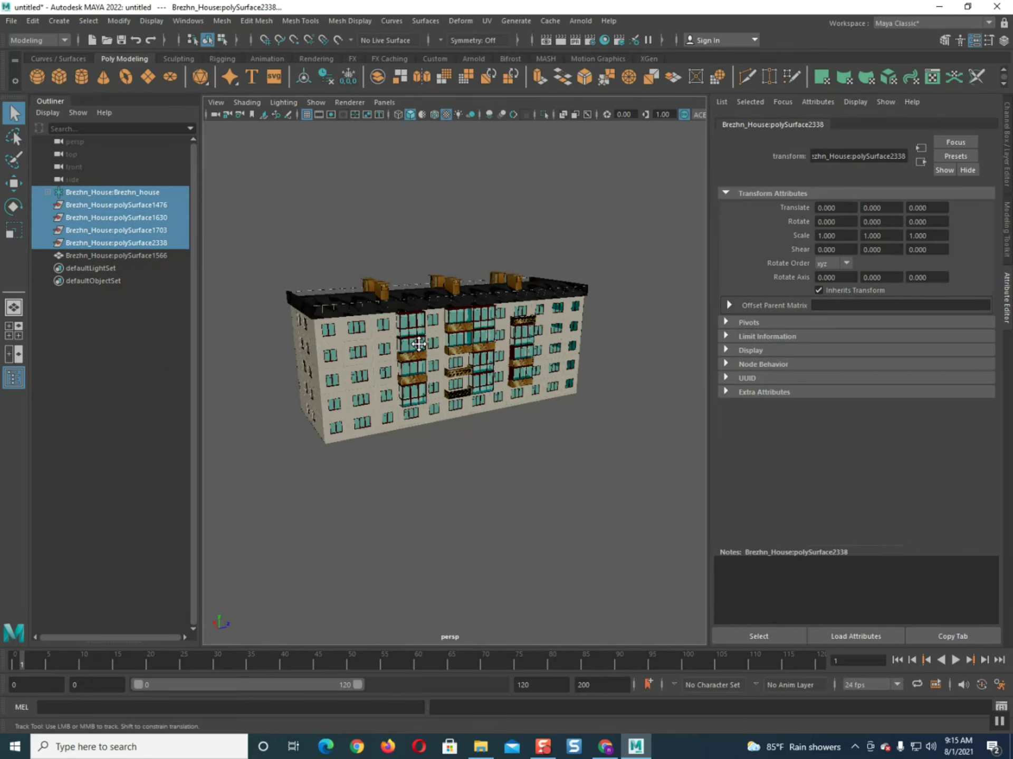
pyautogui.keyDown('alt'); pyautogui.moveTo(415, 344); pyautogui.dragTo(396, 431, button='middle'); pyautogui.keyUp('alt')
pyautogui.press('Delete')
pyautogui.keyDown('alt'); pyautogui.moveTo(403, 416); pyautogui.dragTo(401, 390, button='right'); pyautogui.keyUp('alt')
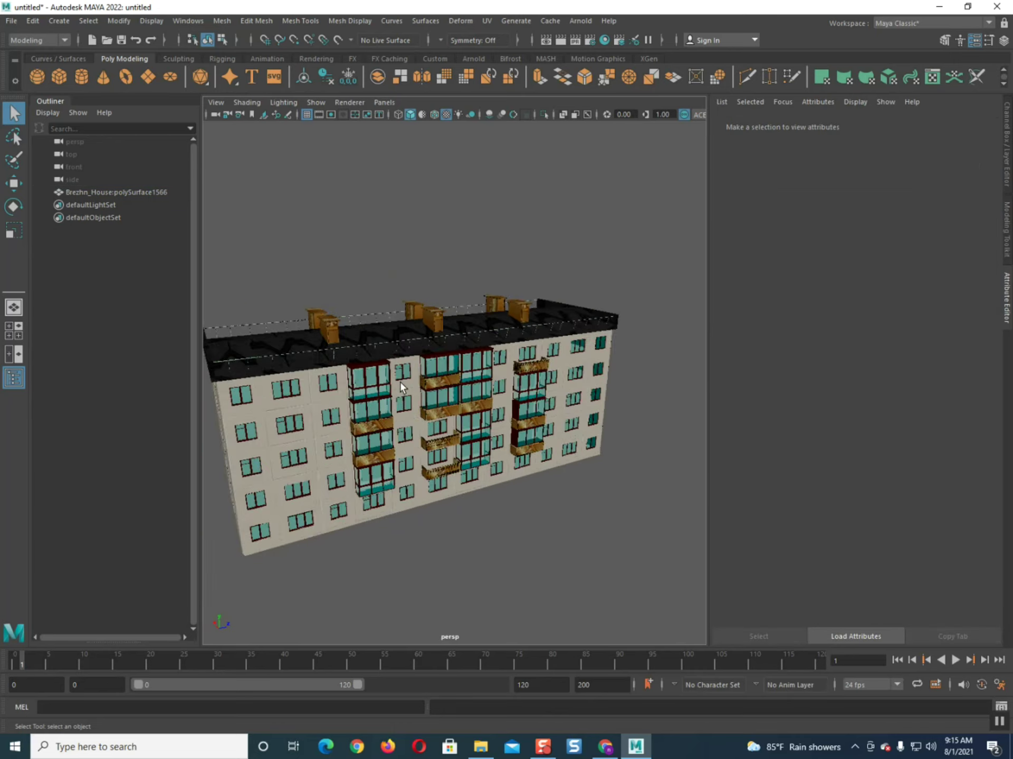
pyautogui.click(401, 388)
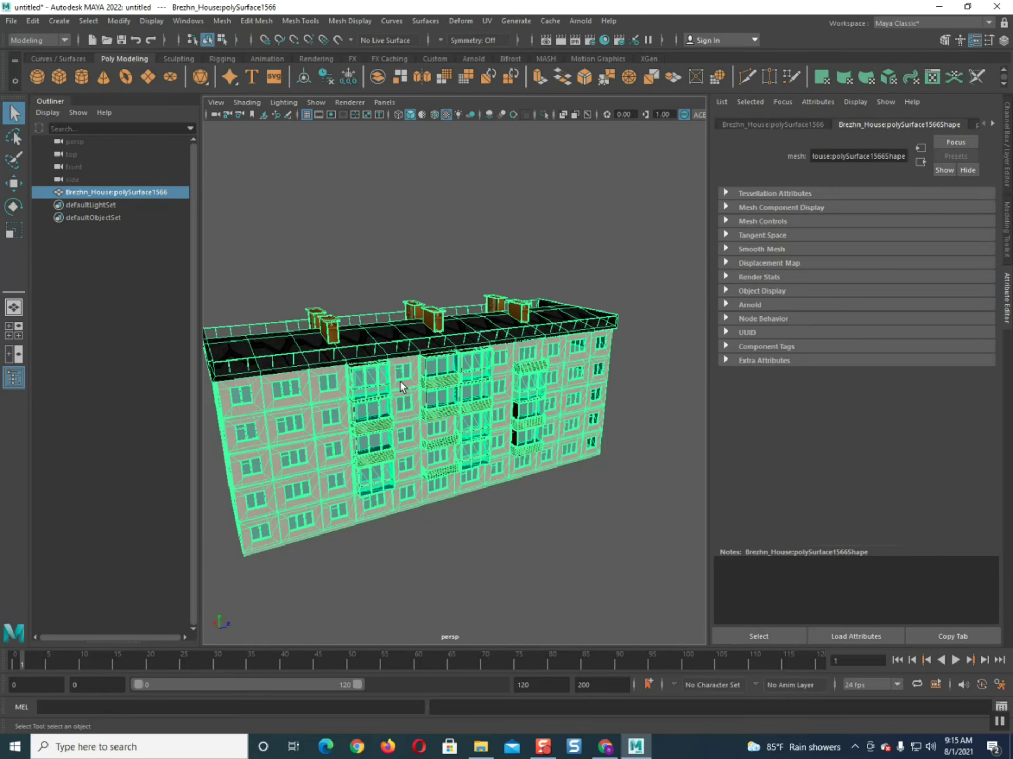
# Toggle Two Sided Lighting in the viewport's Lighting menu
pyautogui.click(635, 308)
pyautogui.moveTo(600, 362)
pyautogui.keyDown('alt'); pyautogui.mouseDown()
pyautogui.moveTo(592, 312)
pyautogui.moveTo(571, 345)
pyautogui.moveTo(456, 388)
pyautogui.moveTo(448, 364)
pyautogui.mouseUp(); pyautogui.keyUp('alt')
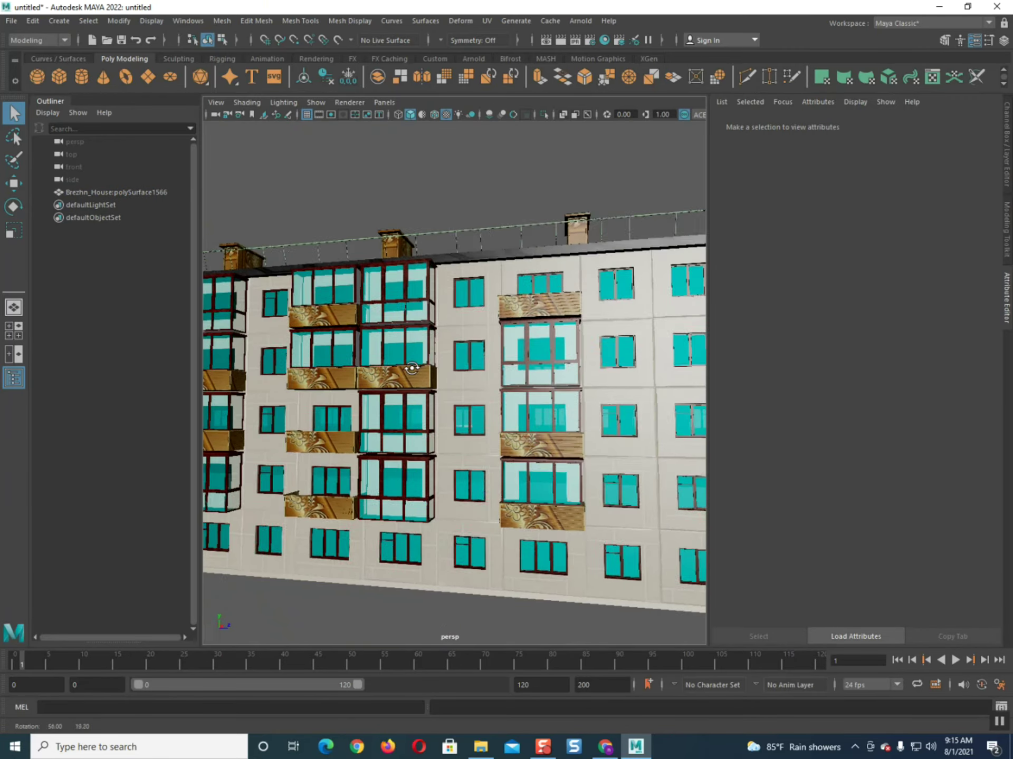
pyautogui.click(284, 103)
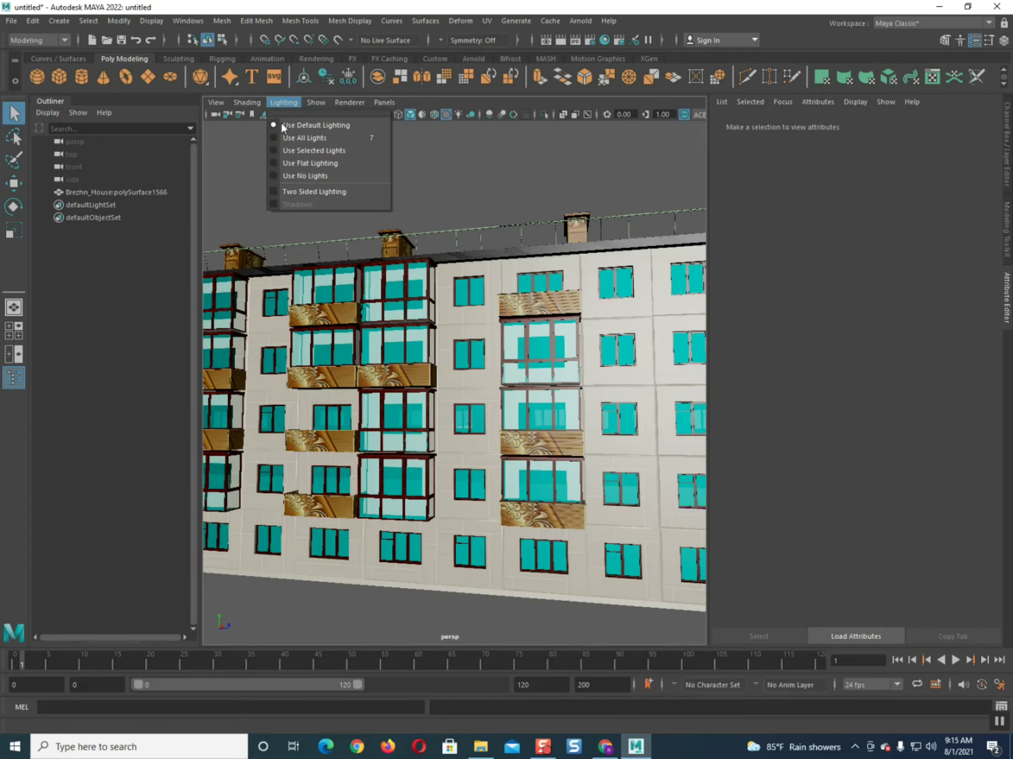
pyautogui.click(289, 193)
# Orbit around the building to check face shading, then select the house mesh
pyautogui.keyDown('alt'); pyautogui.moveTo(507, 395); pyautogui.dragTo(597, 394); pyautogui.keyUp('alt')
pyautogui.keyDown('alt'); pyautogui.moveTo(396, 396); pyautogui.dragTo(534, 412); pyautogui.keyUp('alt')
pyautogui.scroll(-5, 441, 394)
pyautogui.scroll(6, 566, 413)
pyautogui.keyDown('alt'); pyautogui.moveTo(517, 429); pyautogui.dragTo(504, 232, button='middle'); pyautogui.keyUp('alt')
pyautogui.keyDown('alt'); pyautogui.moveTo(491, 307); pyautogui.dragTo(309, 330); pyautogui.keyUp('alt')
pyautogui.scroll(-3, 505, 342)
pyautogui.scroll(-3, 502, 341)
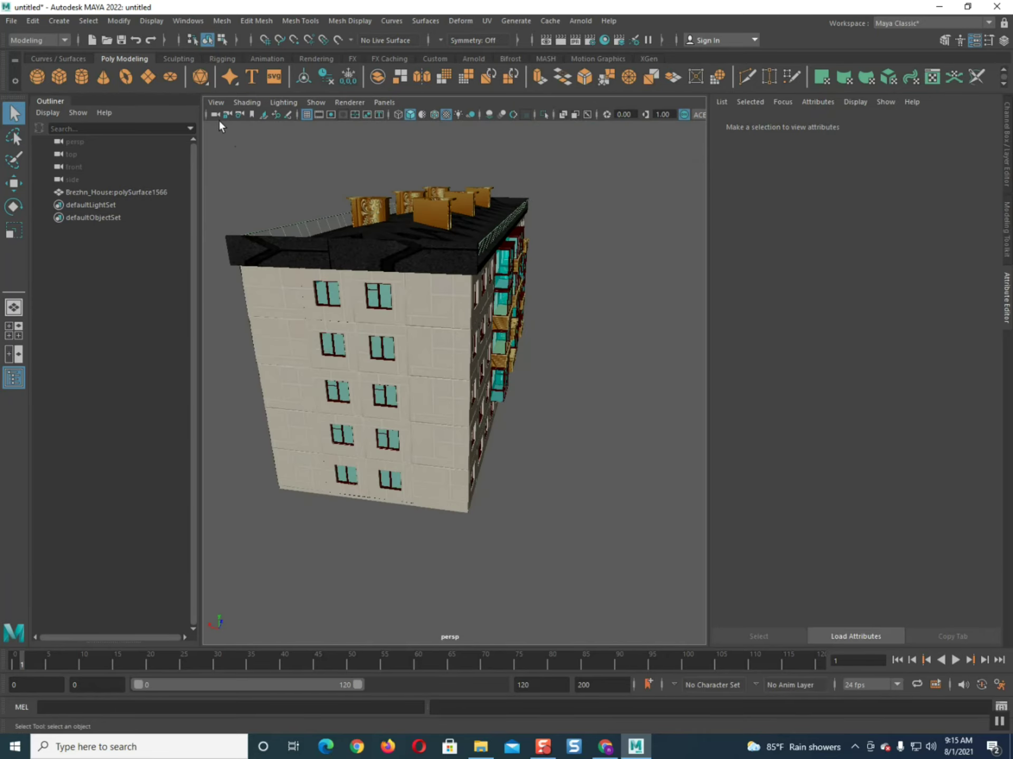
pyautogui.click(302, 254)
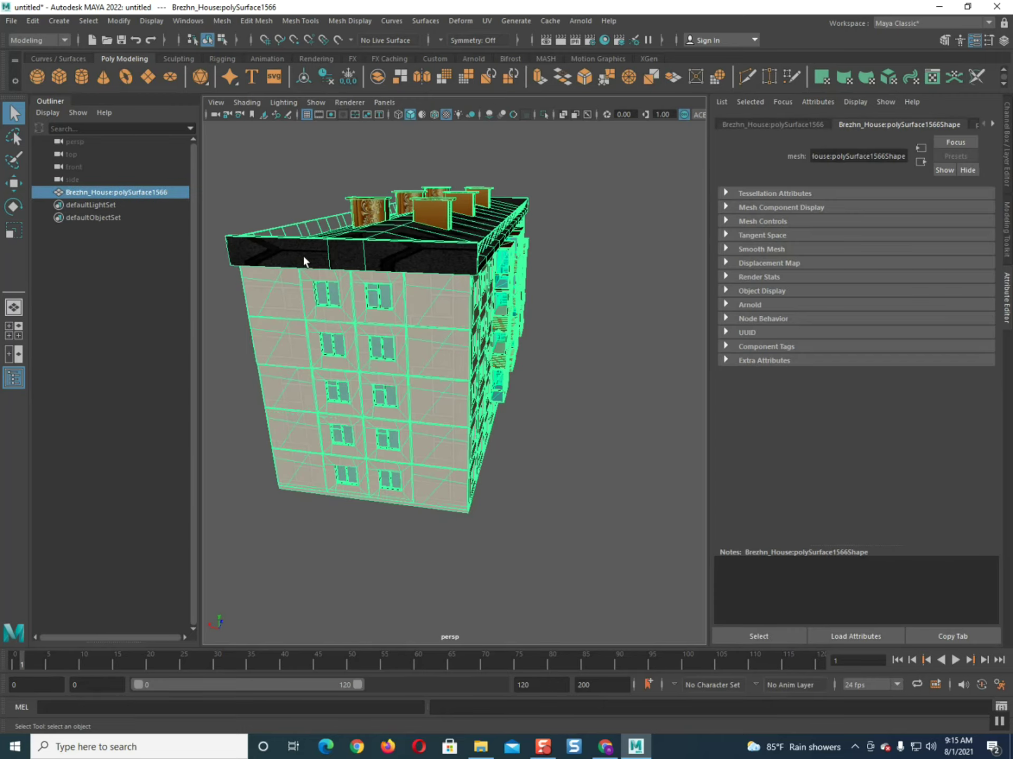
pyautogui.keyDown('alt'); pyautogui.moveTo(302, 255); pyautogui.dragTo(330, 263); pyautogui.keyUp('alt')
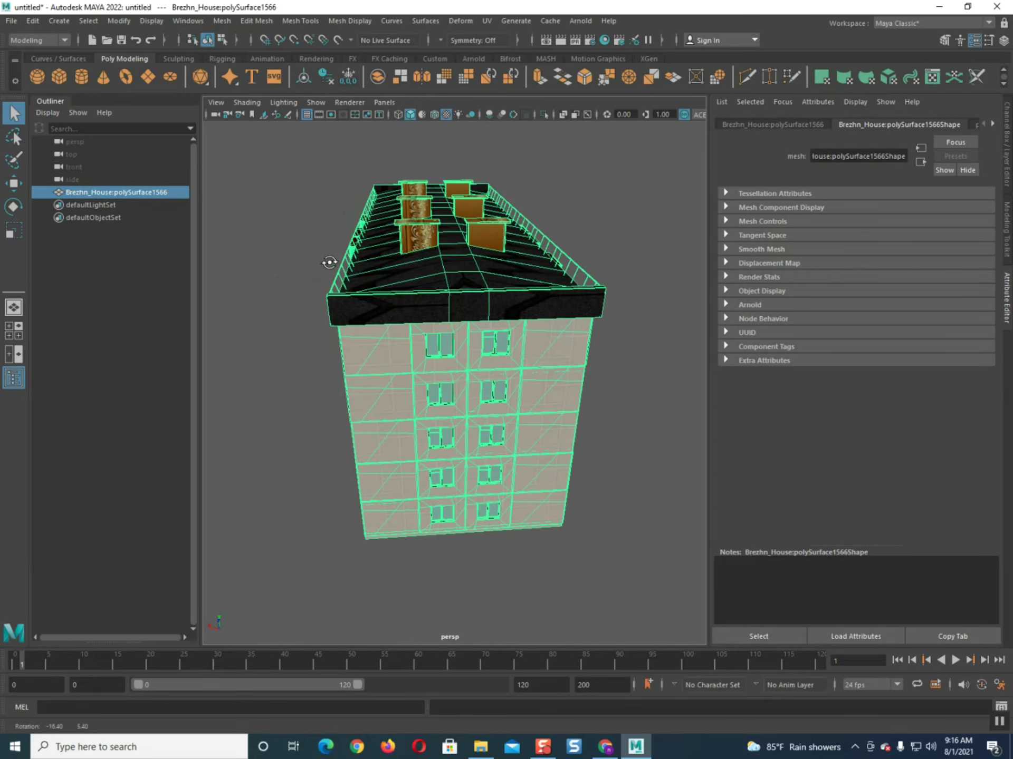
# Start an FBX Export Selection pointed at the E:\export from maya folder
pyautogui.click(11, 21)
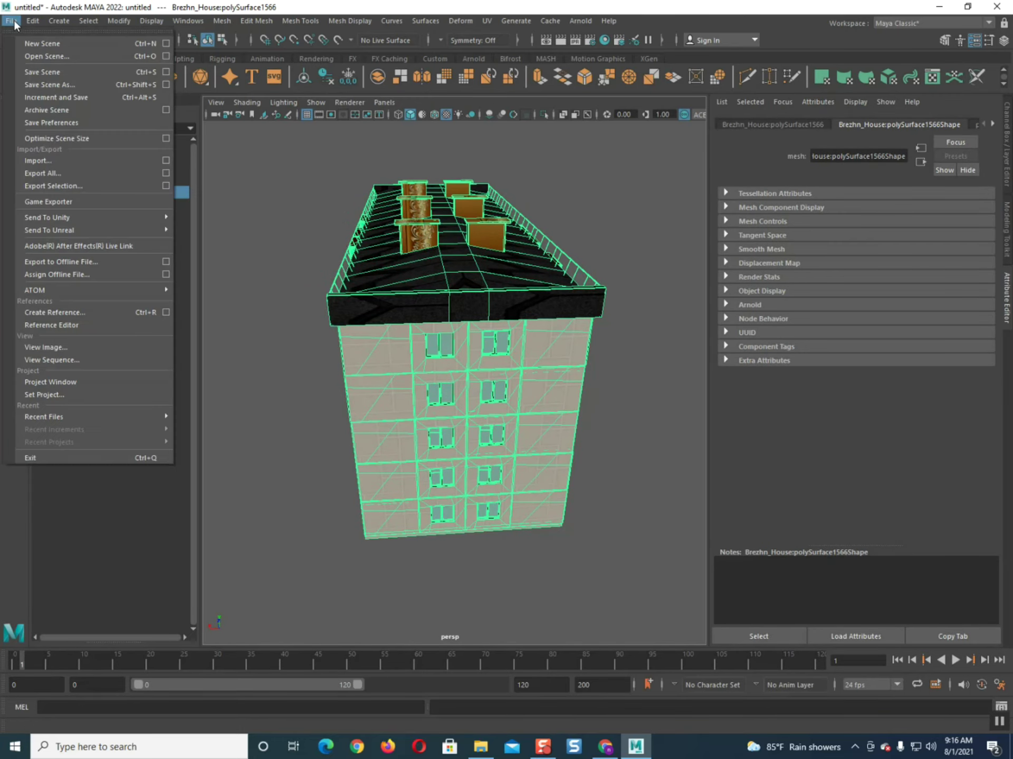
pyautogui.click(50, 186)
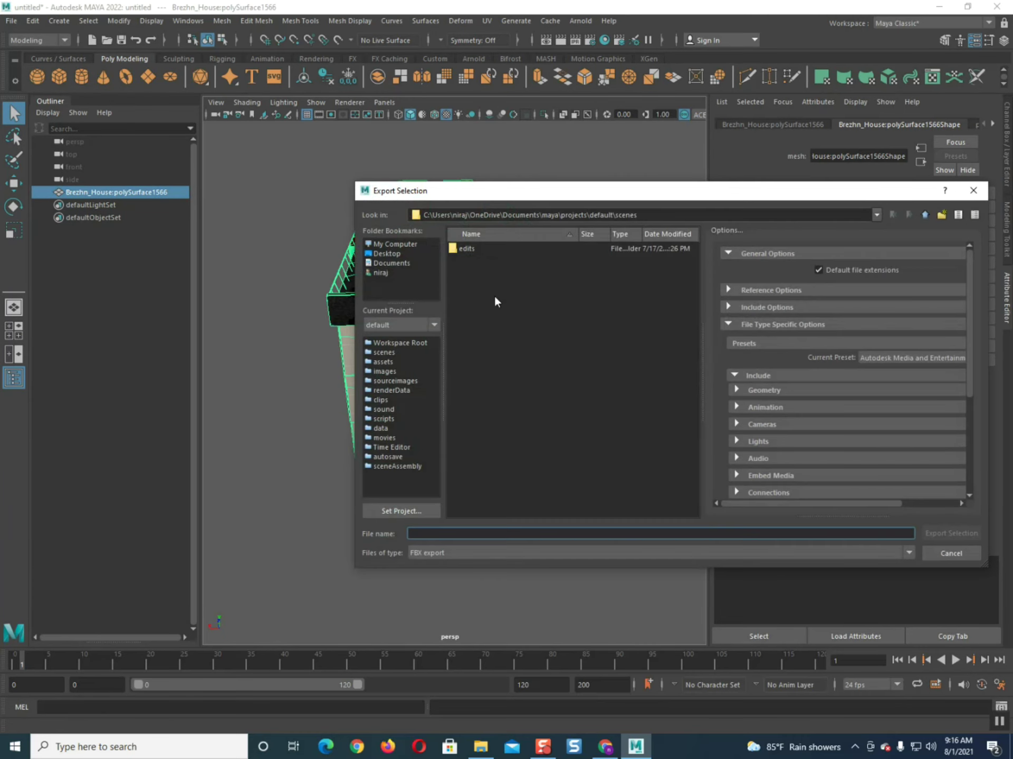
pyautogui.click(390, 244)
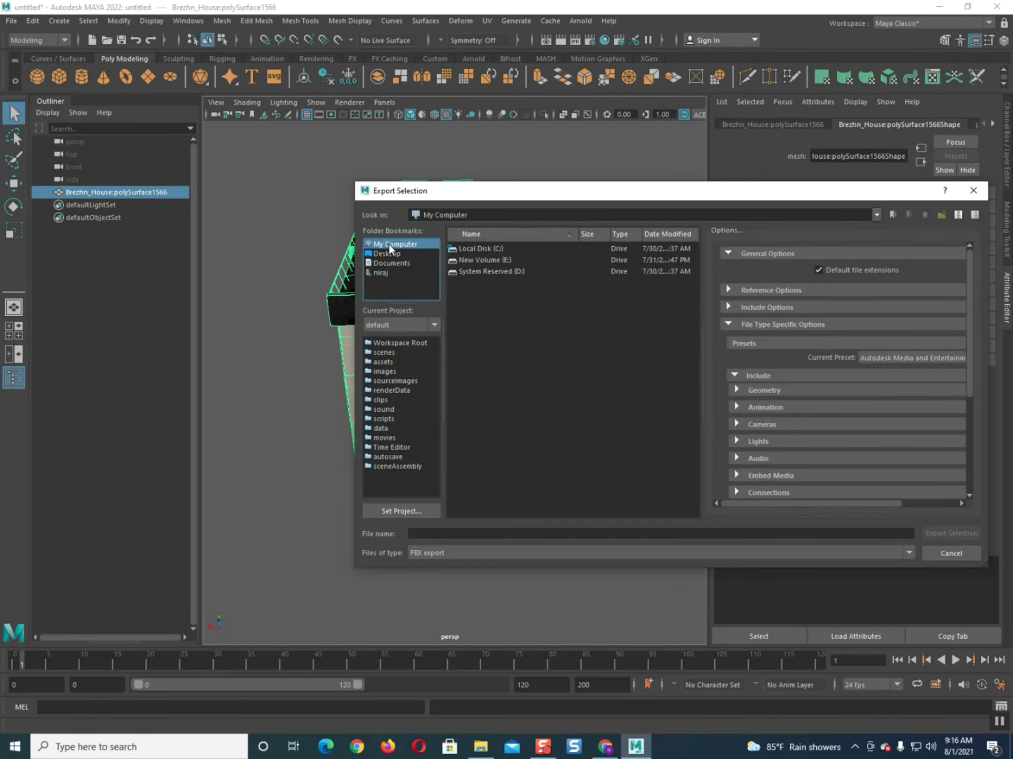
pyautogui.doubleClick(483, 258)
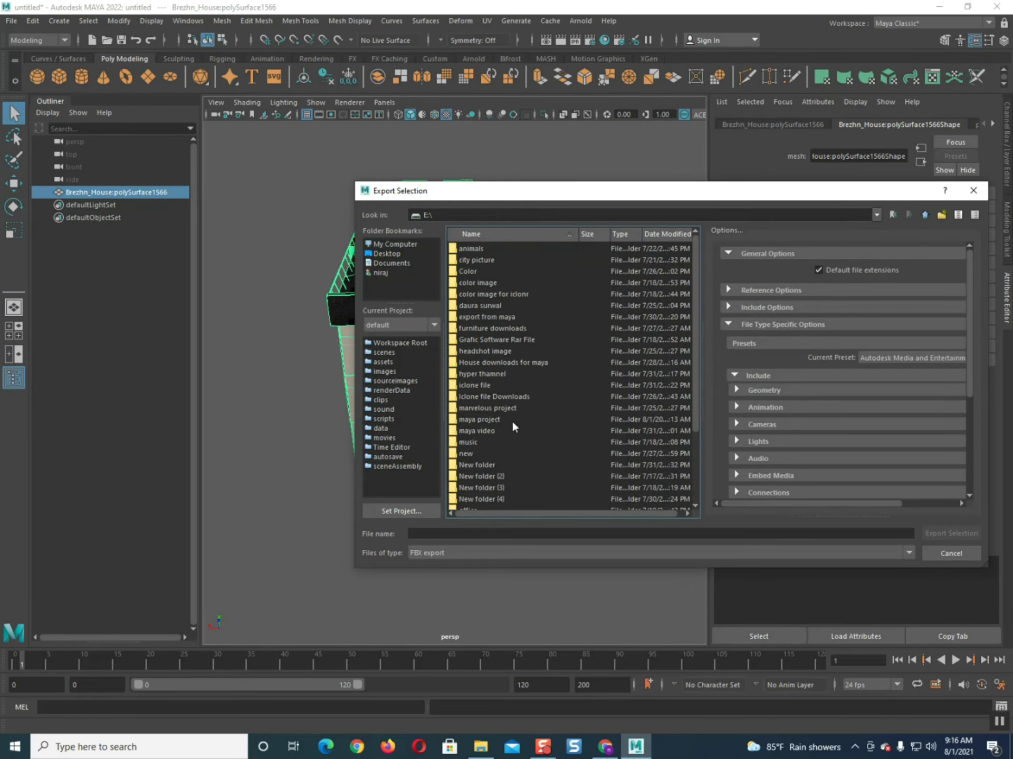
pyautogui.doubleClick(486, 316)
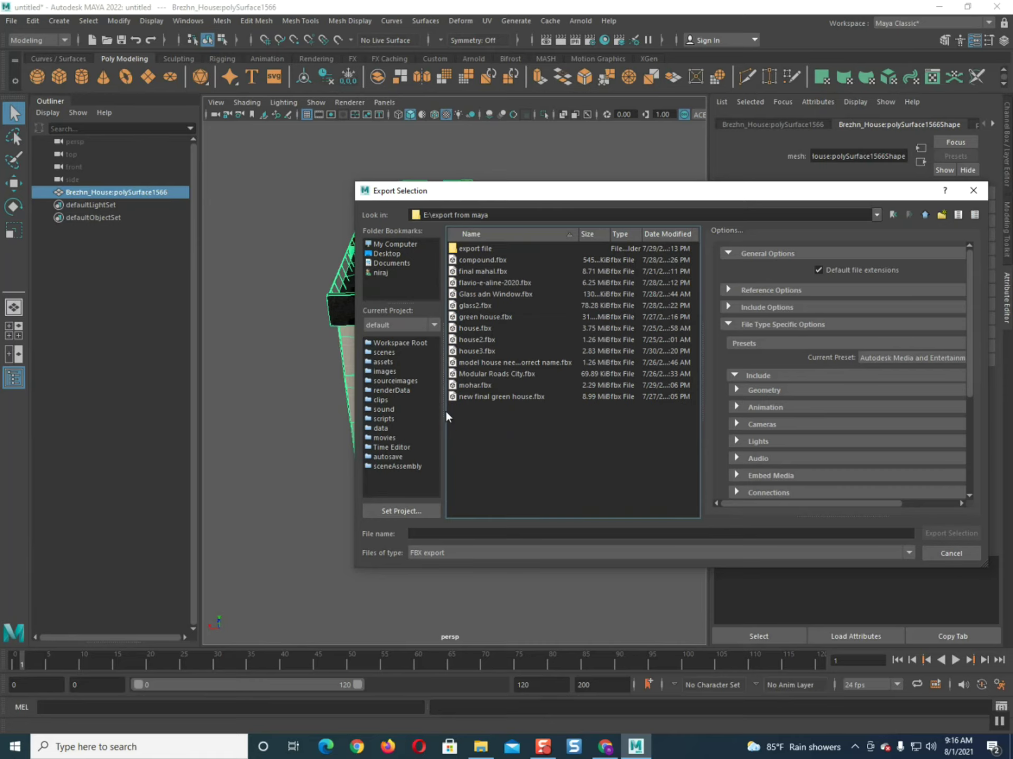
pyautogui.click(477, 749)
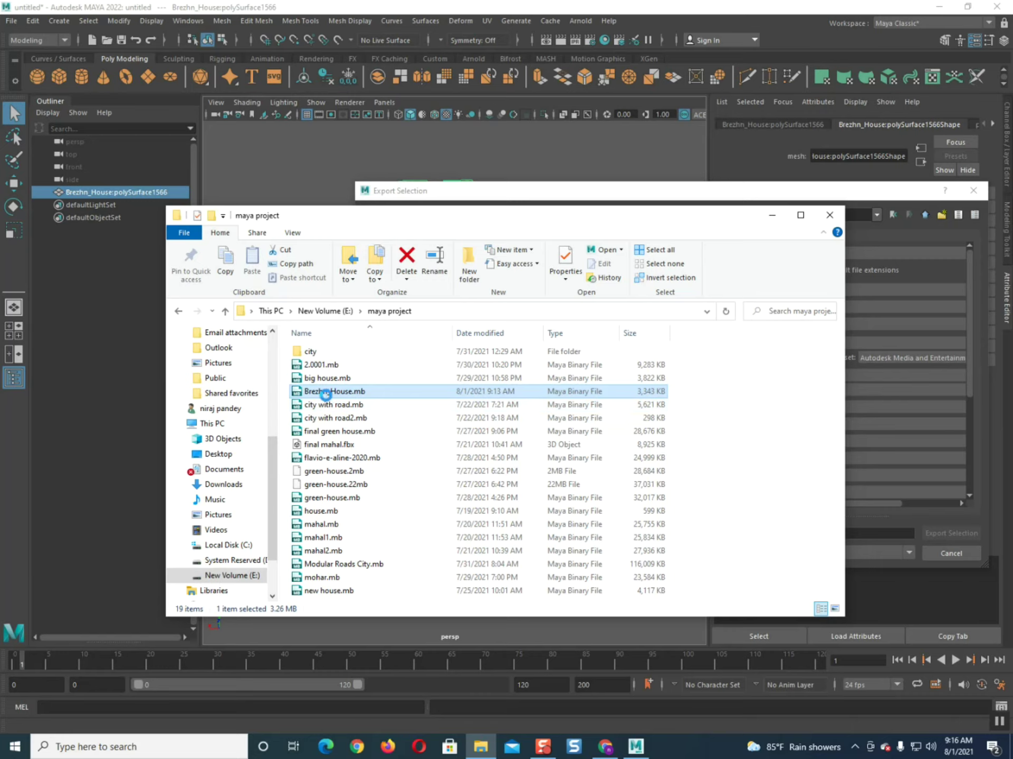
# Copy the name Brezhn_House from the Brezhn_House.mb file, then minimize File Explorer
pyautogui.rightClick(325, 393)
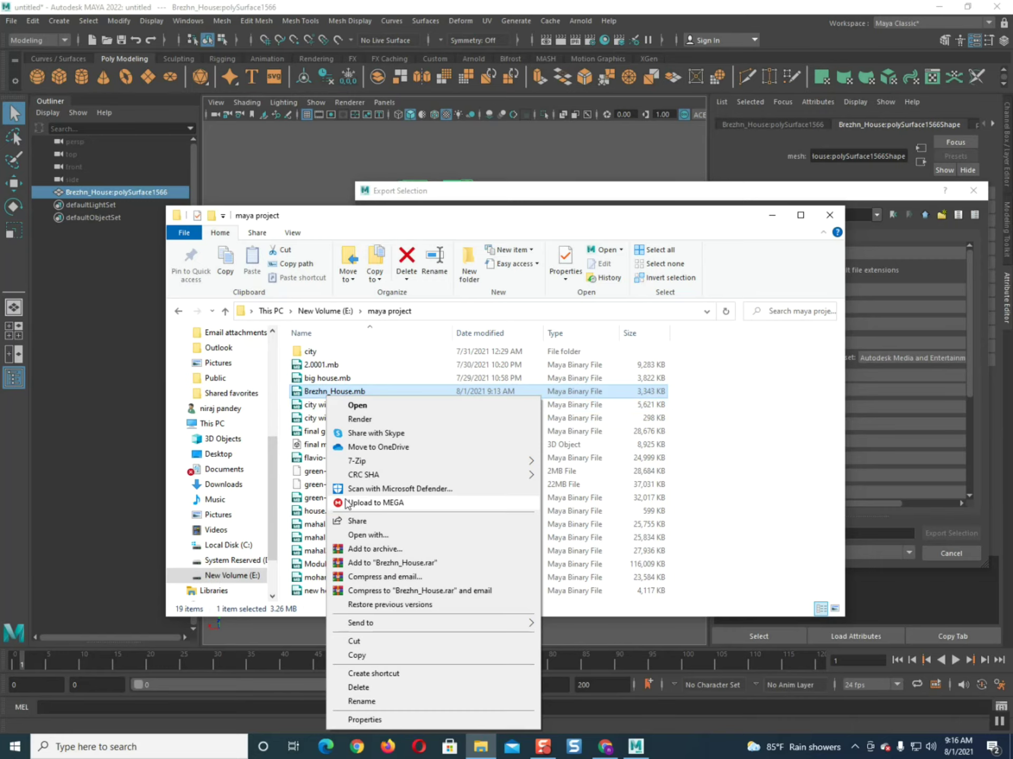
pyautogui.click(380, 703)
pyautogui.rightClick(327, 397)
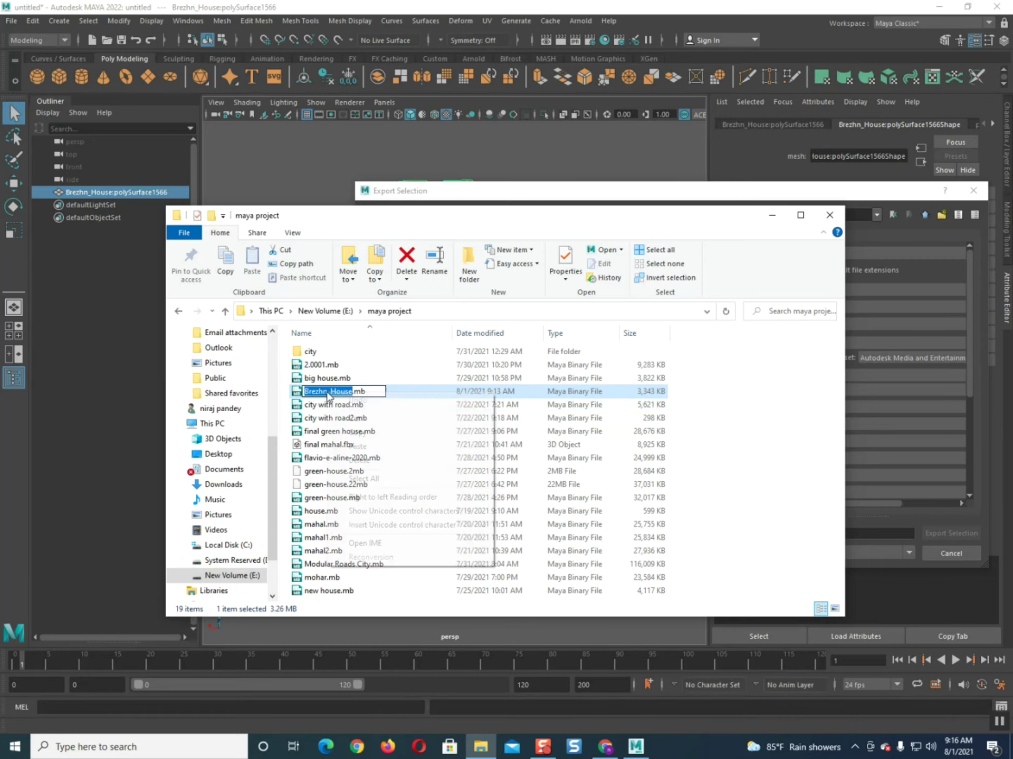
pyautogui.click(364, 434)
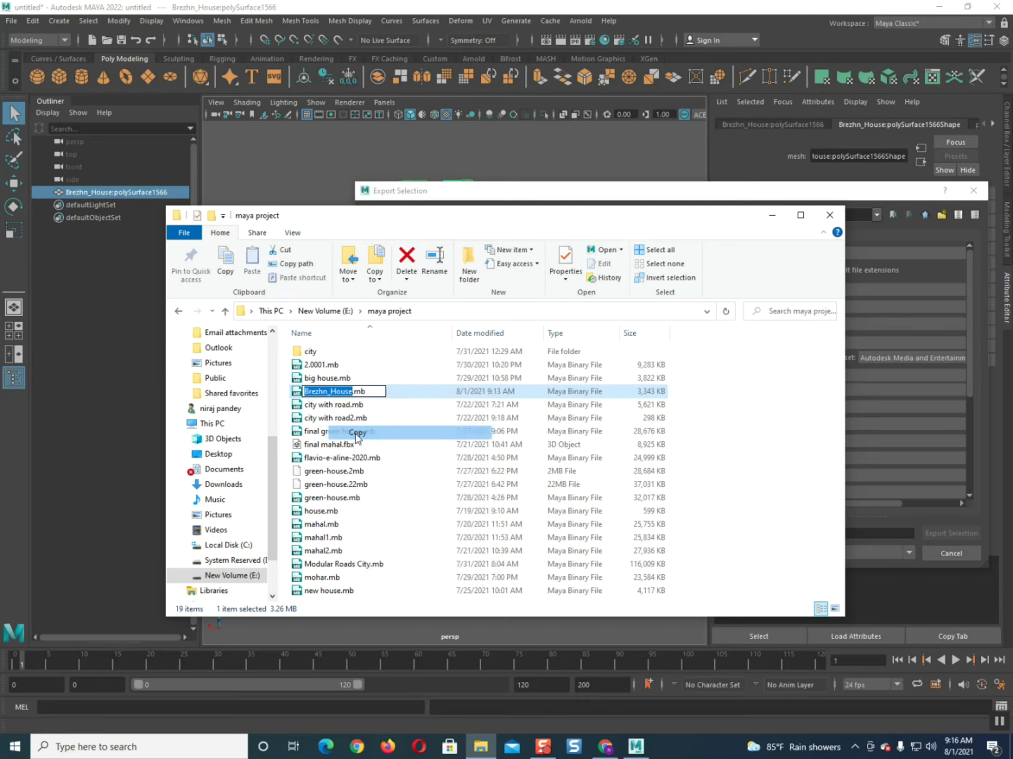
pyautogui.click(773, 217)
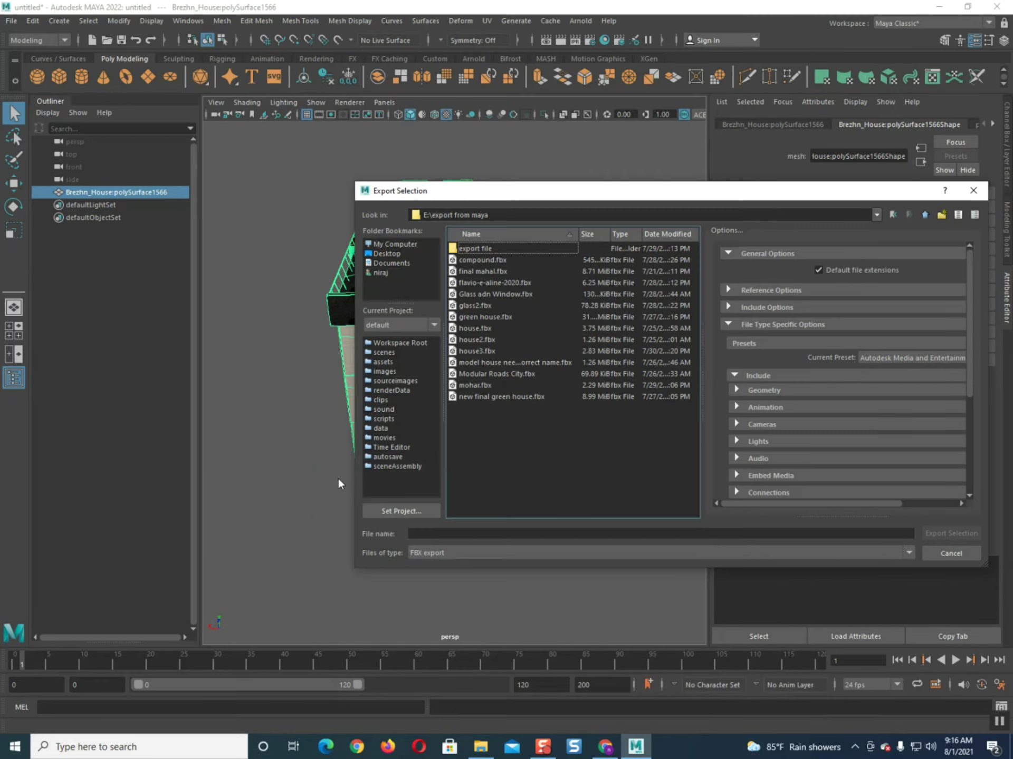
# Paste Brezhn_House as the file name and export it as Brezhn_House.fbx, then deselect the house
pyautogui.click(470, 535)
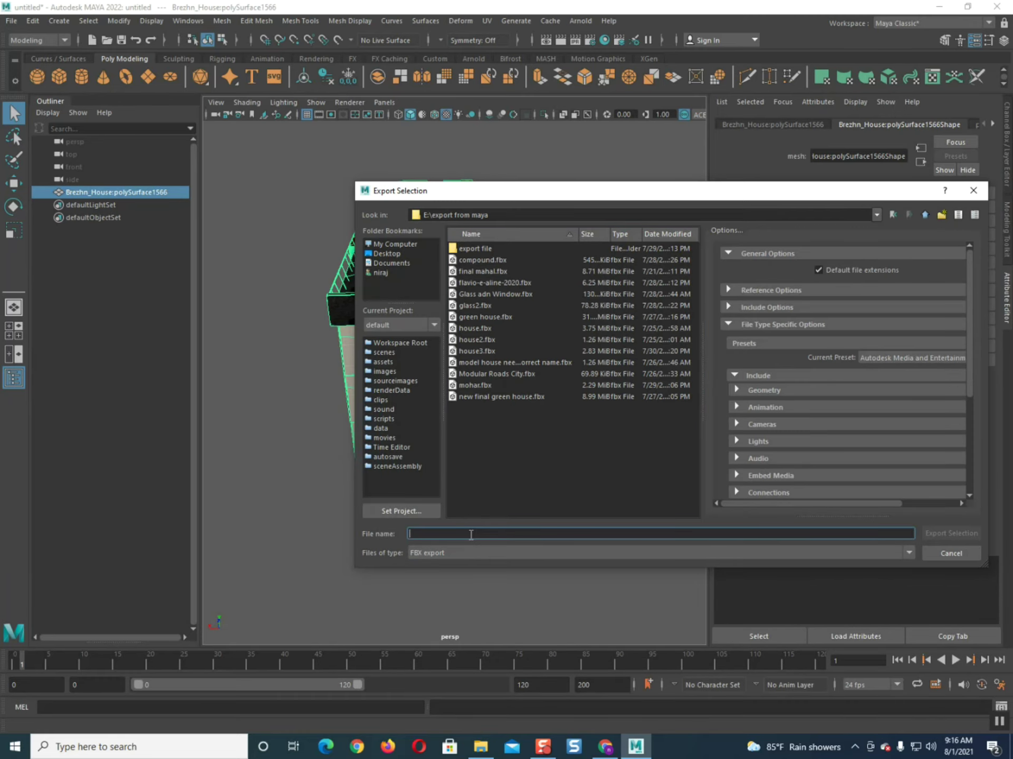
pyautogui.hotkey('ctrl', 'v')
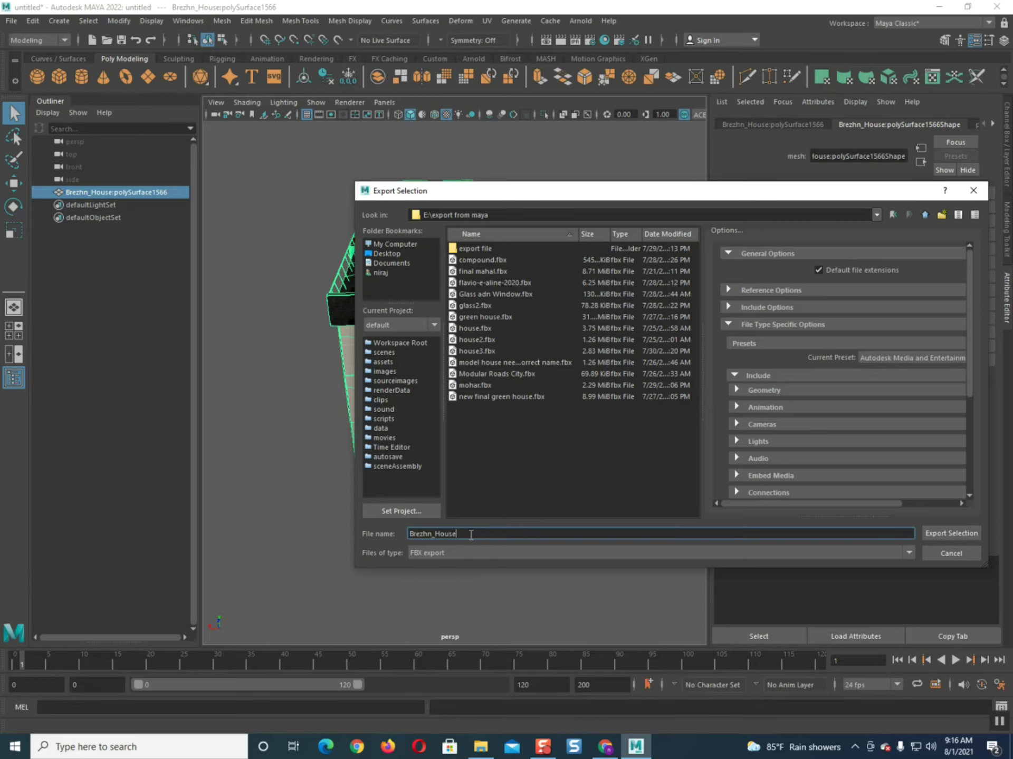
pyautogui.press('Return')
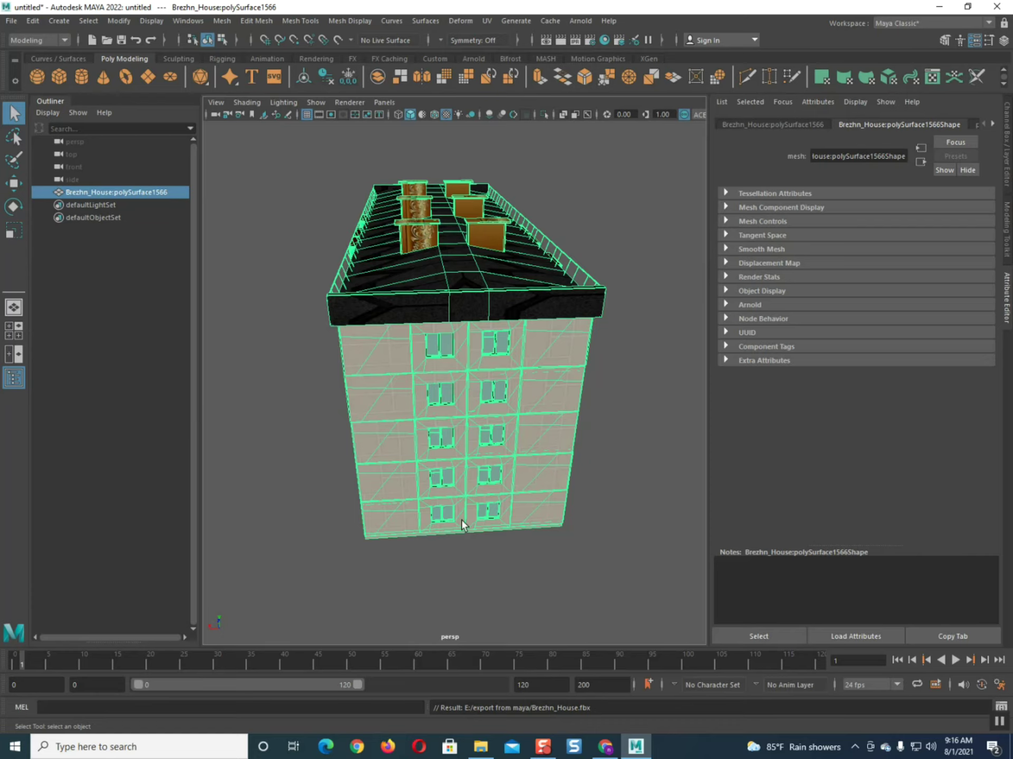
pyautogui.moveTo(311, 463)
pyautogui.keyDown('alt'); pyautogui.mouseDown()
pyautogui.moveTo(362, 454)
pyautogui.moveTo(320, 460)
pyautogui.moveTo(309, 466)
pyautogui.moveTo(317, 471)
pyautogui.mouseUp(); pyautogui.keyUp('alt')
pyautogui.keyDown('alt'); pyautogui.moveTo(407, 450); pyautogui.dragTo(385, 446); pyautogui.keyUp('alt')
pyautogui.click(424, 477)
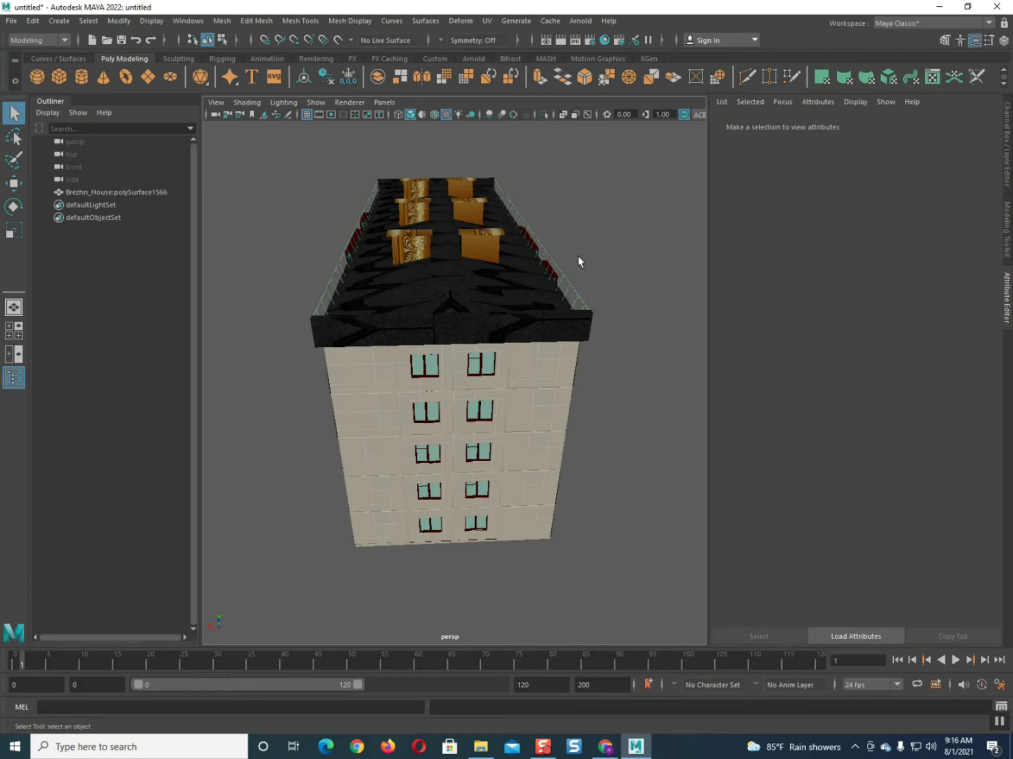
# Close Maya with Don't Save, then refresh the desktop
pyautogui.click(1005, 5)
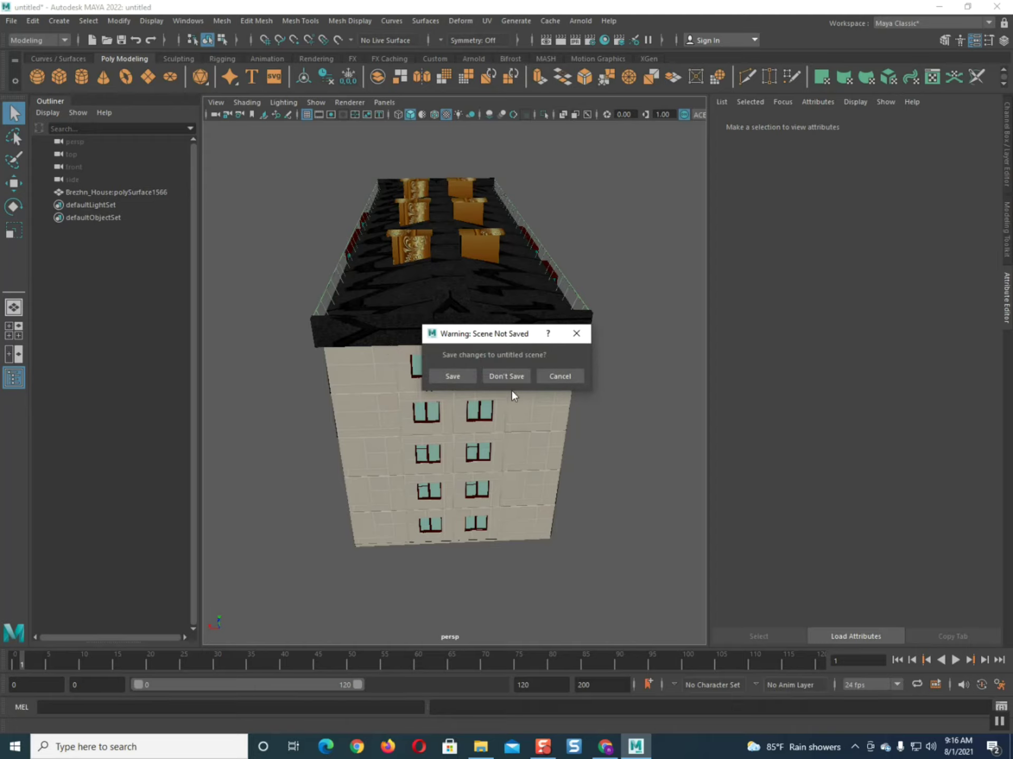
pyautogui.click(505, 377)
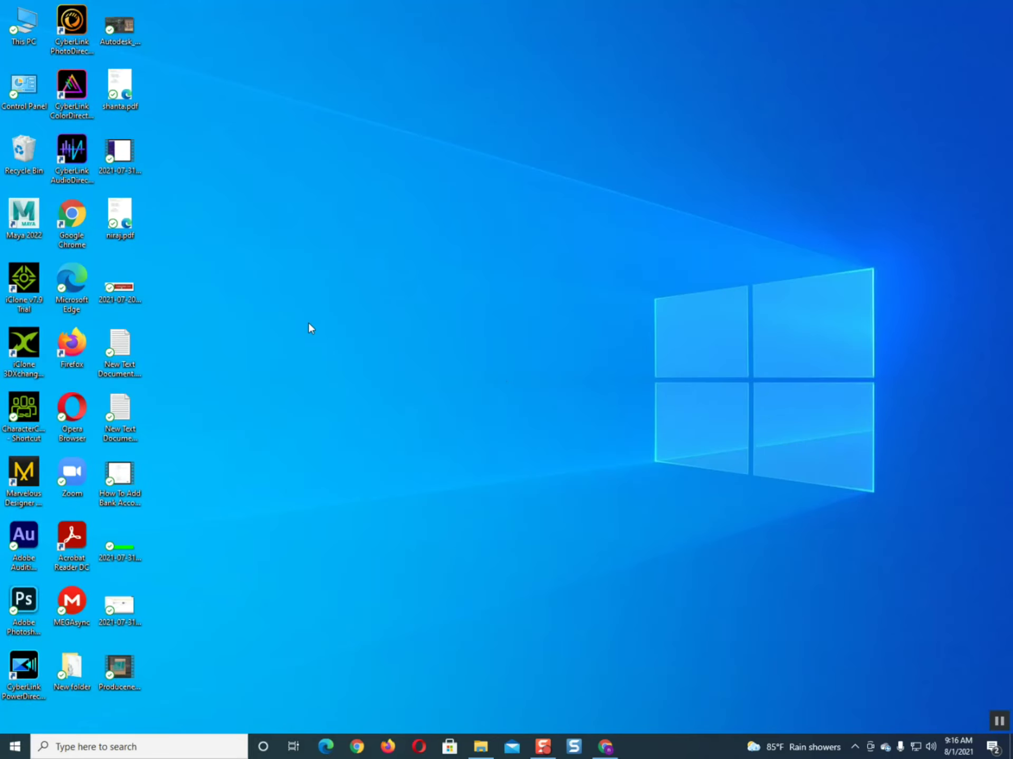
pyautogui.rightClick(308, 328)
pyautogui.click(332, 359)
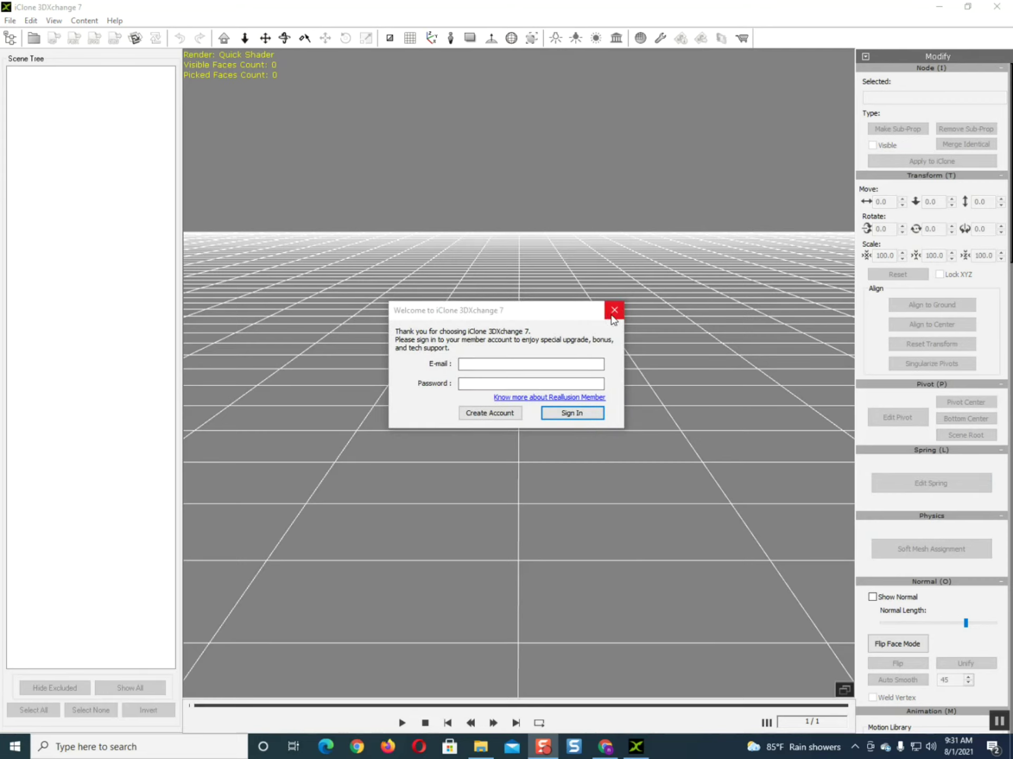
# Dismiss the 3DXchange Welcome sign-in prompt and restore the maya project folder window
pyautogui.click(613, 311)
pyautogui.click(10, 20)
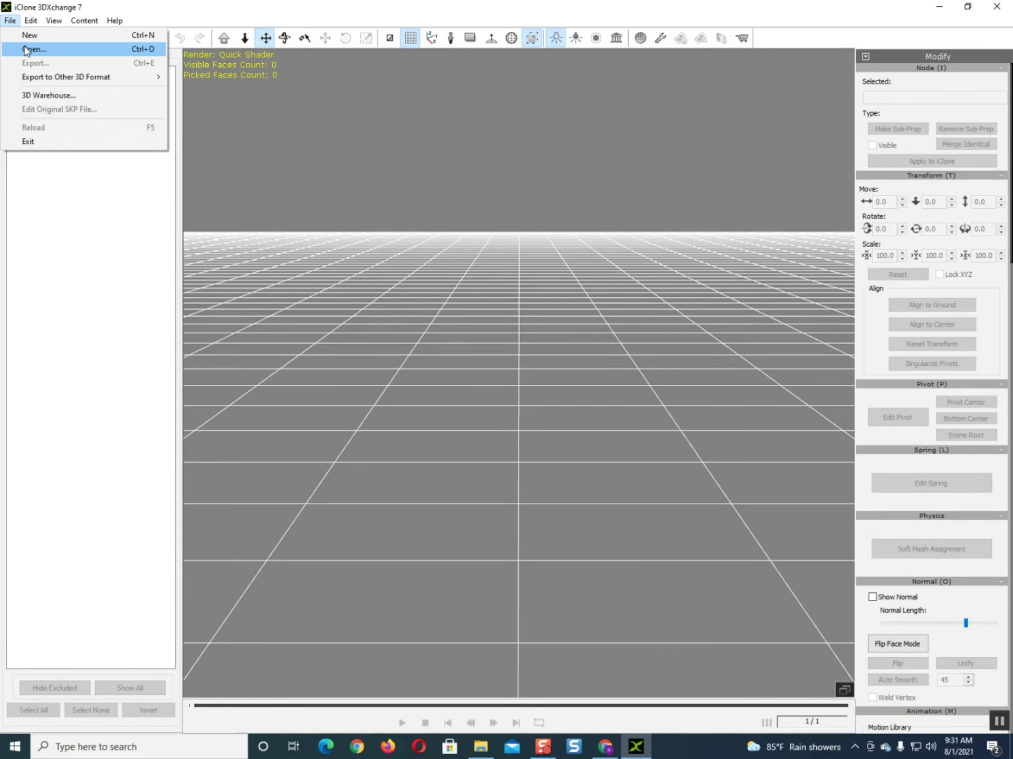
pyautogui.click(810, 37)
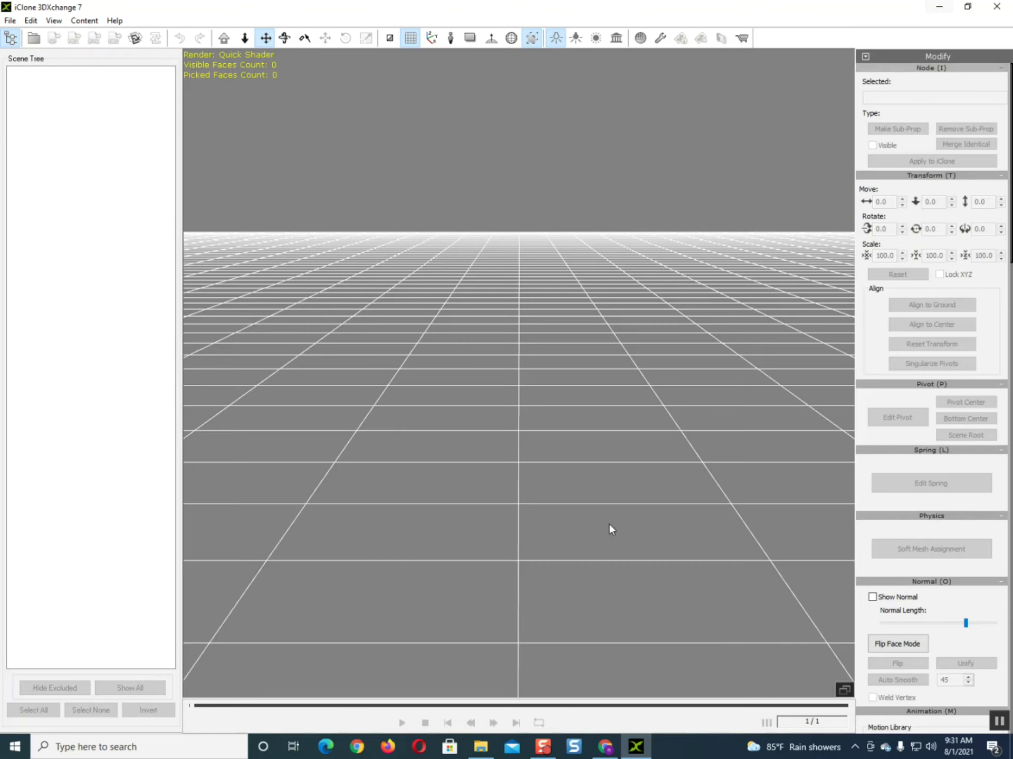
pyautogui.click(477, 749)
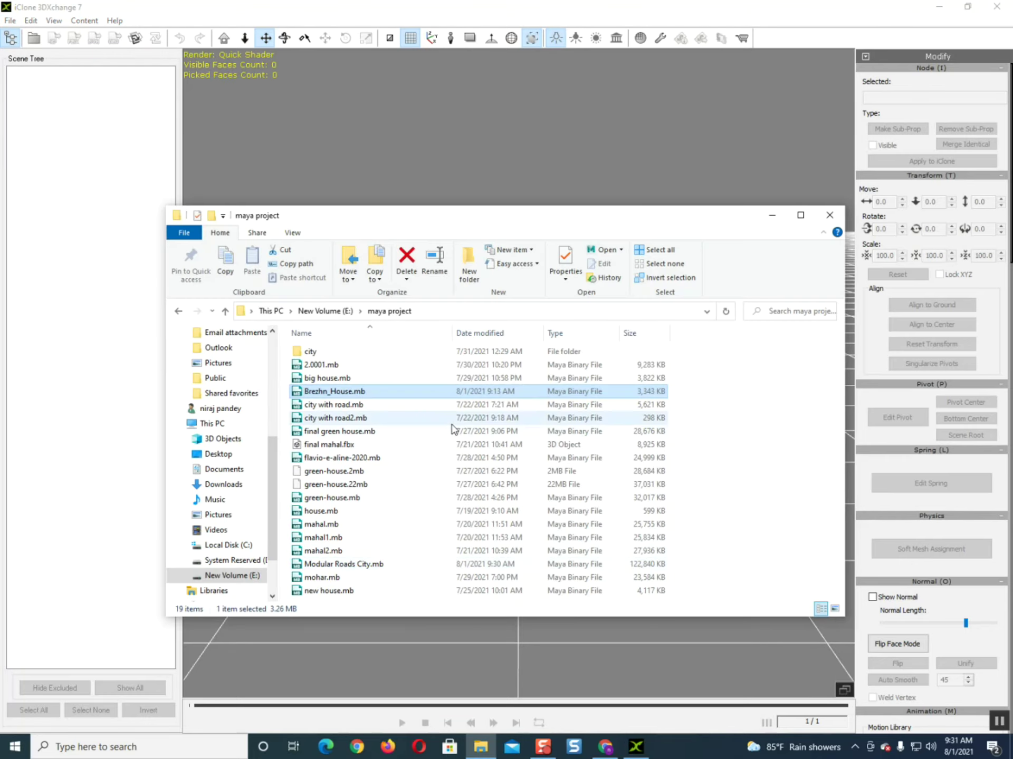
# Go to the E:\export from maya folder and preview Brezhn_House.fbx
pyautogui.hotkey('alt', 'Up')
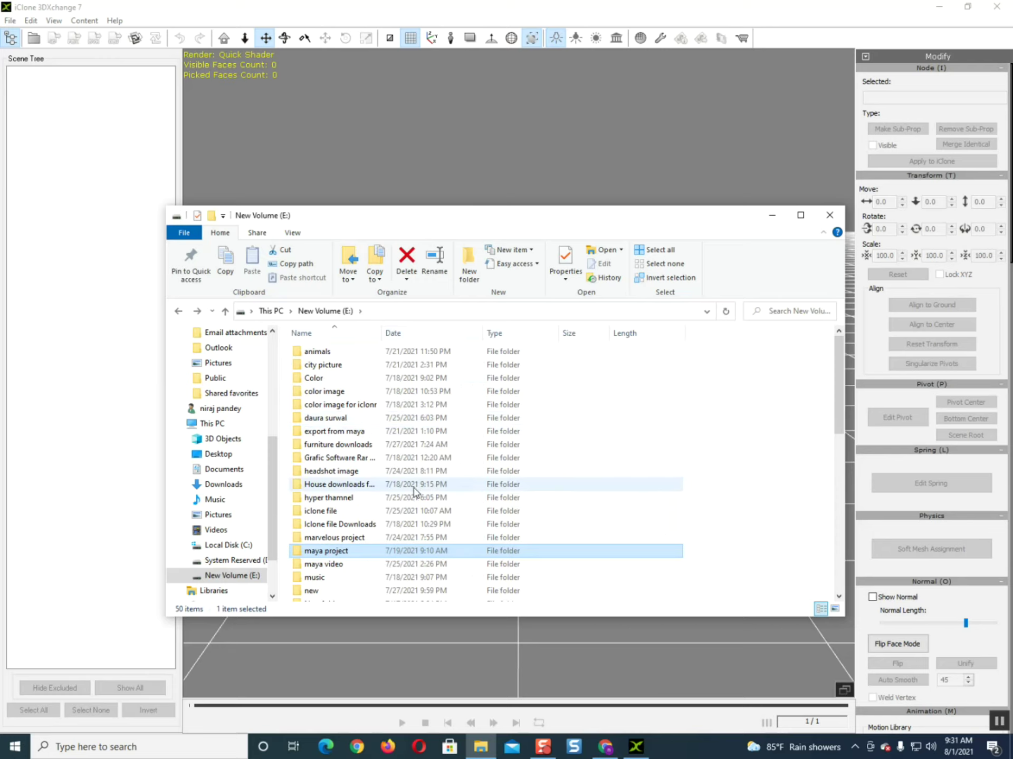
pyautogui.doubleClick(339, 434)
pyautogui.doubleClick(332, 365)
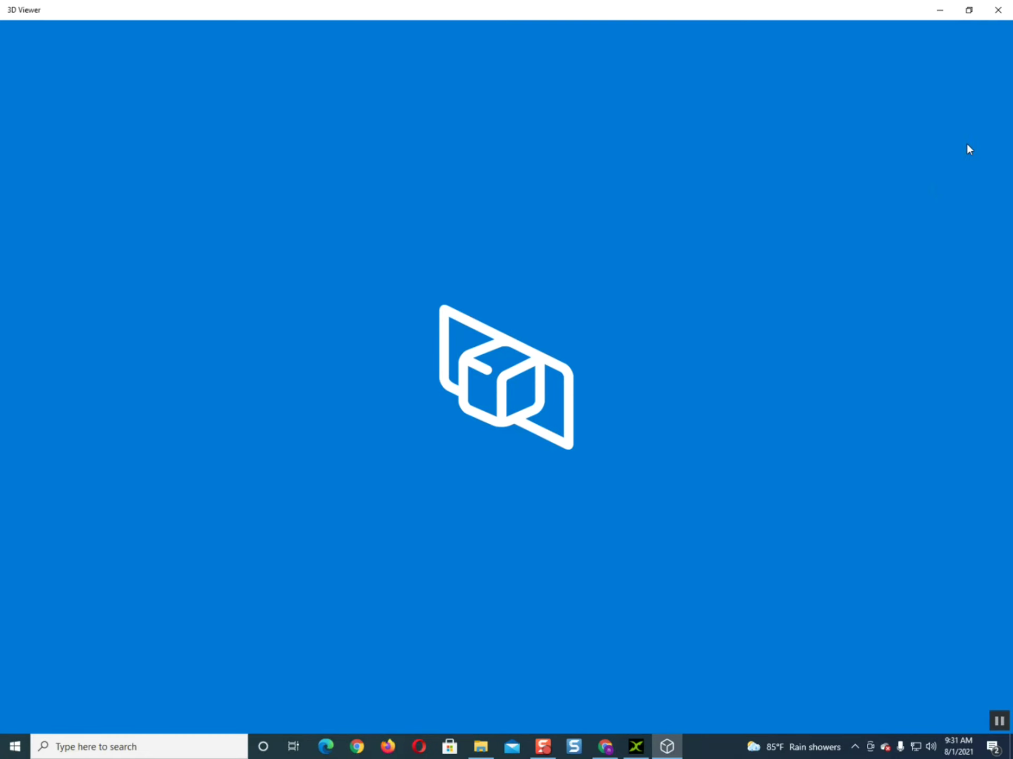
# Close the preview and import Brezhn_House.fbx into the 3DXchange viewport, accepting the FBX import settings
pyautogui.click(997, 10)
pyautogui.moveTo(335, 369); pyautogui.dragTo(501, 191)
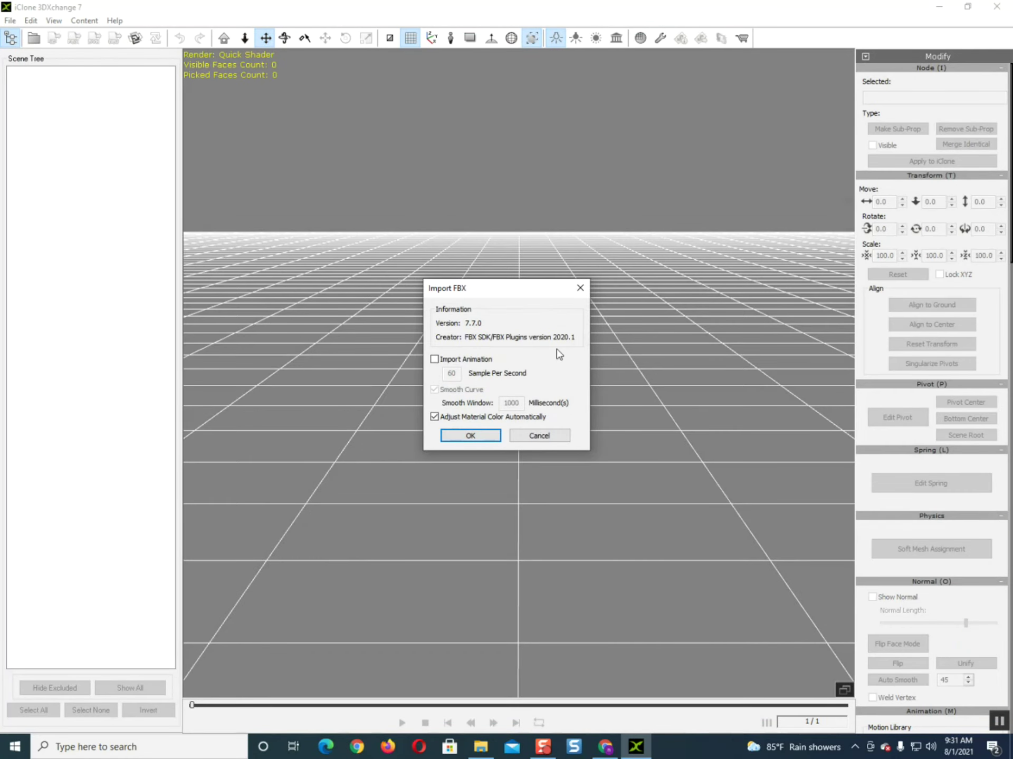
pyautogui.click(471, 436)
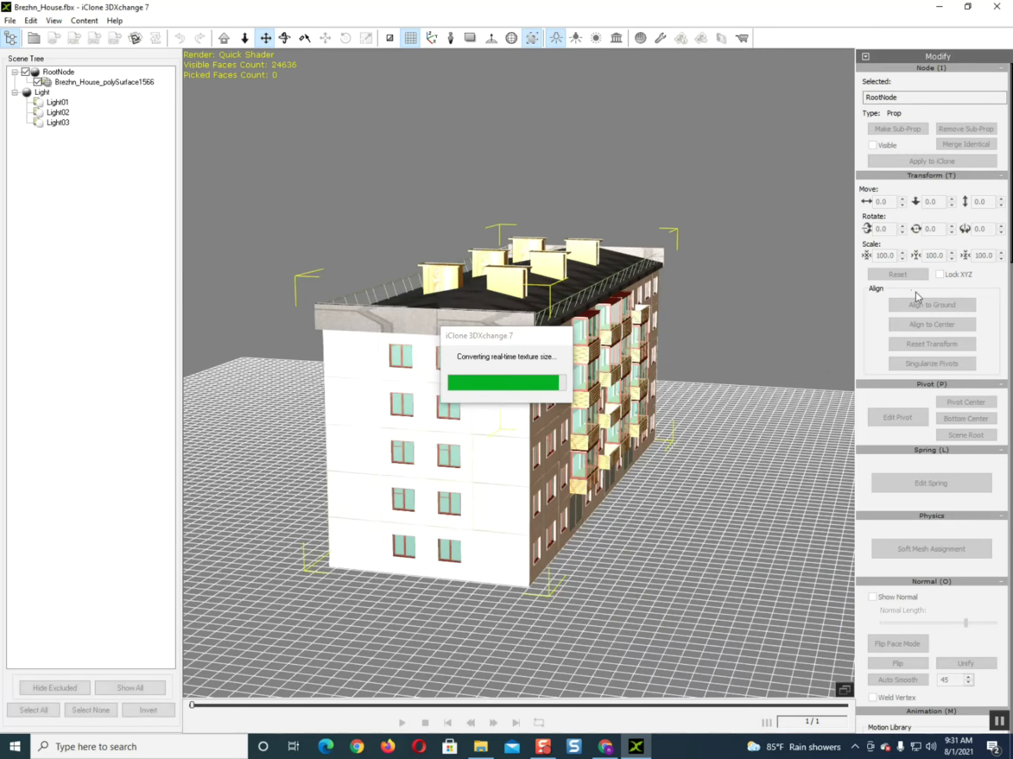
# Orbit, pan and zoom to inspect the house's long side, right side wall and opposite corner
pyautogui.moveTo(598, 463)
pyautogui.mouseDown(button='middle')
pyautogui.moveTo(541, 460)
pyautogui.moveTo(594, 458)
pyautogui.mouseUp(button='middle')
pyautogui.moveTo(628, 459); pyautogui.dragTo(436, 436, button='right')
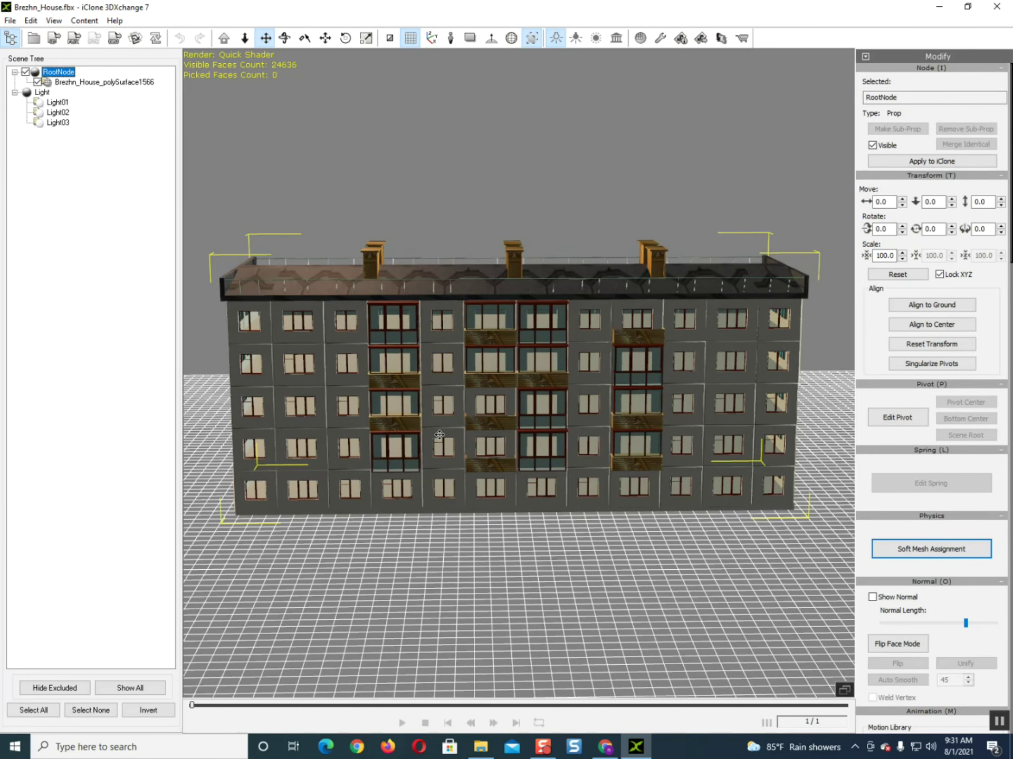
pyautogui.moveTo(430, 412); pyautogui.dragTo(432, 381, button='middle')
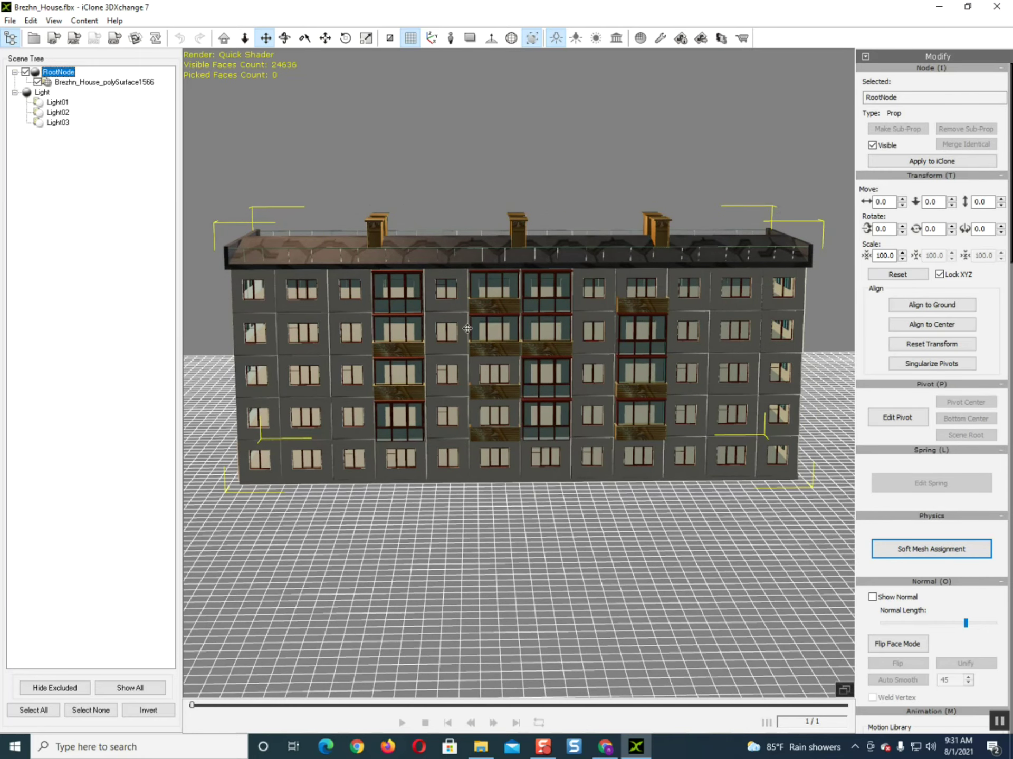
pyautogui.moveTo(468, 328); pyautogui.dragTo(465, 338, button='middle')
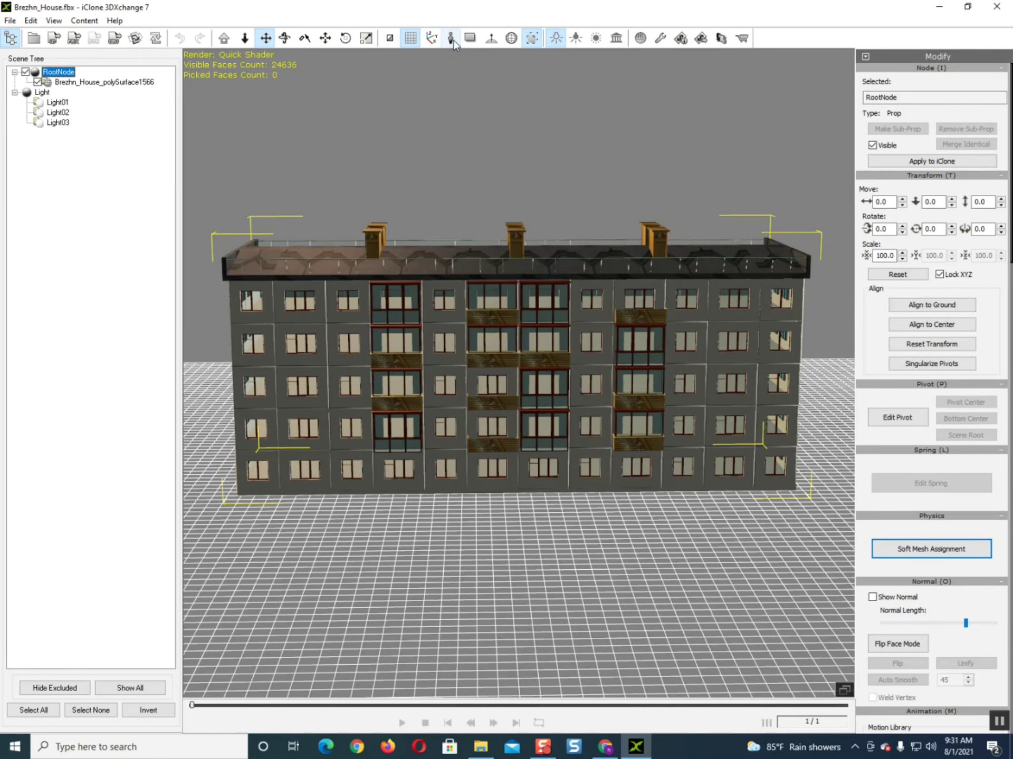
pyautogui.moveTo(515, 353); pyautogui.dragTo(498, 357, button='middle')
pyautogui.moveTo(469, 357); pyautogui.dragTo(357, 357, button='right')
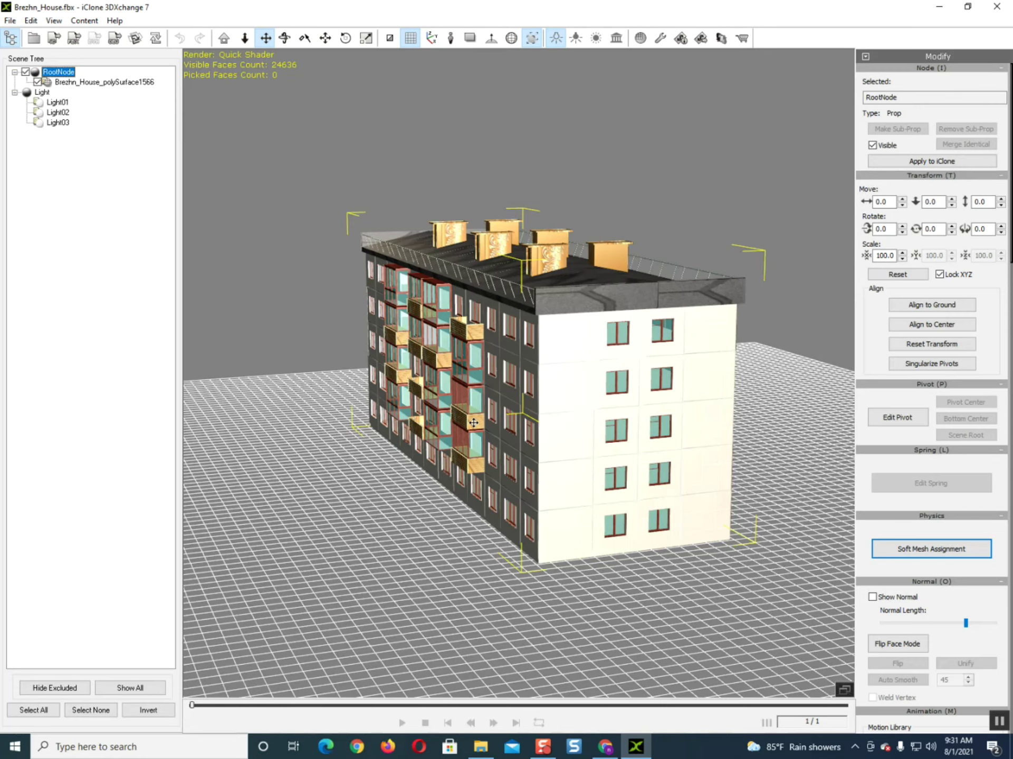
pyautogui.moveTo(546, 261); pyautogui.dragTo(547, 402, button='right')
pyautogui.scroll(6, 547, 403)
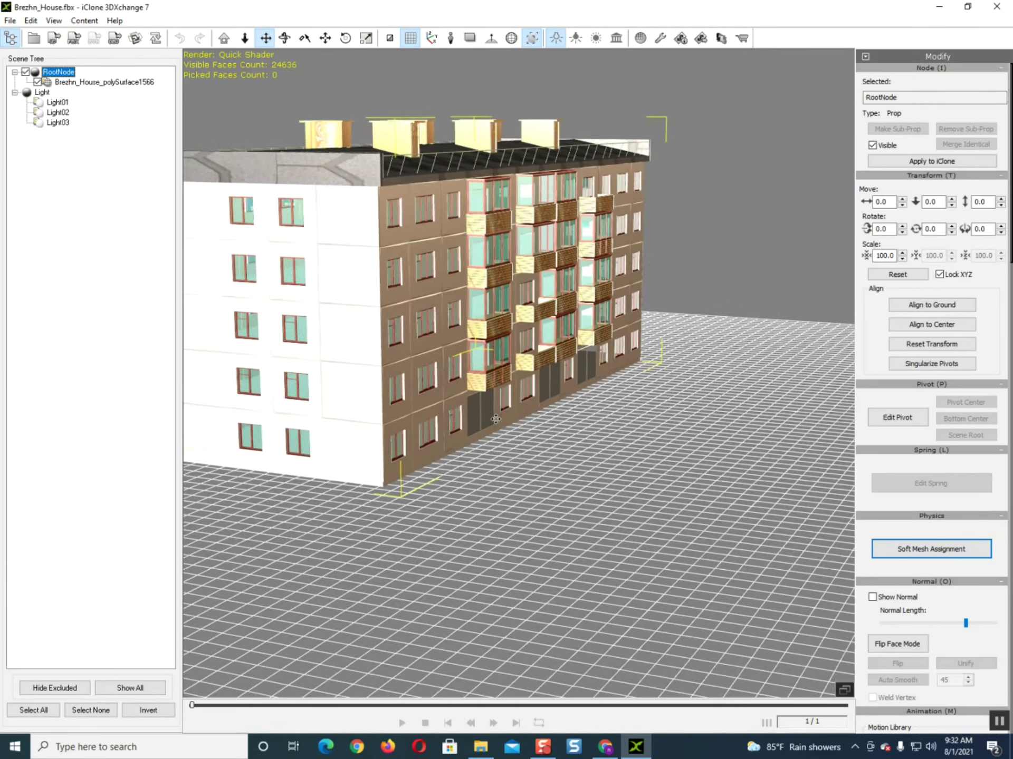
pyautogui.scroll(5, 496, 418)
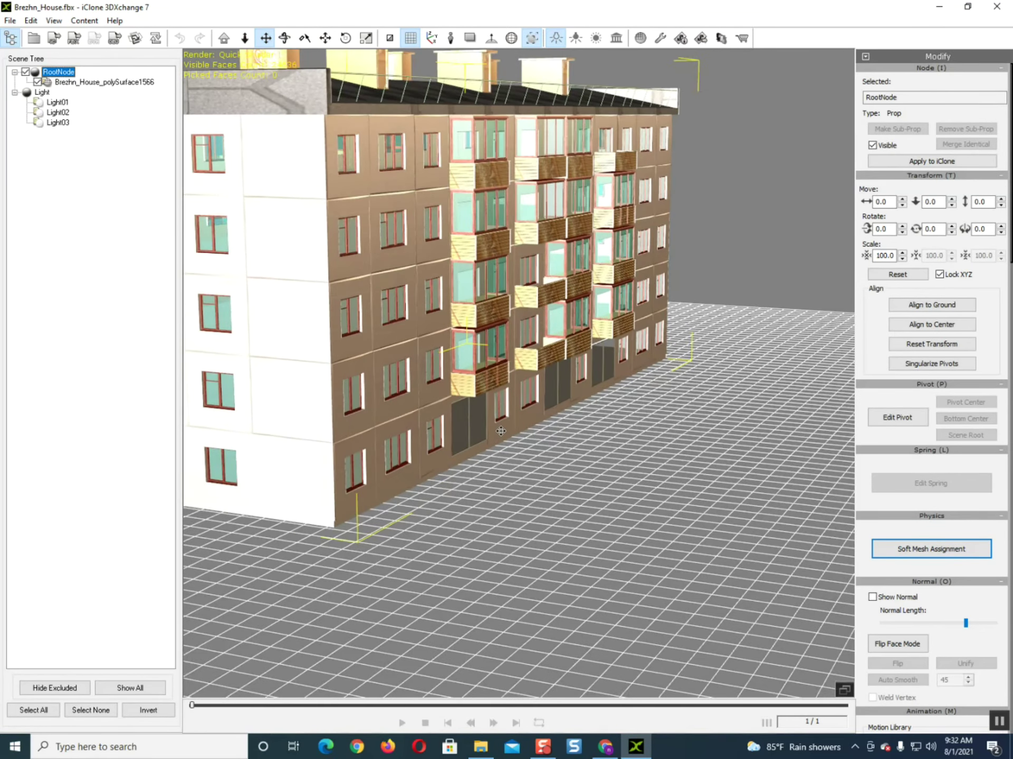
pyautogui.scroll(6, 505, 441)
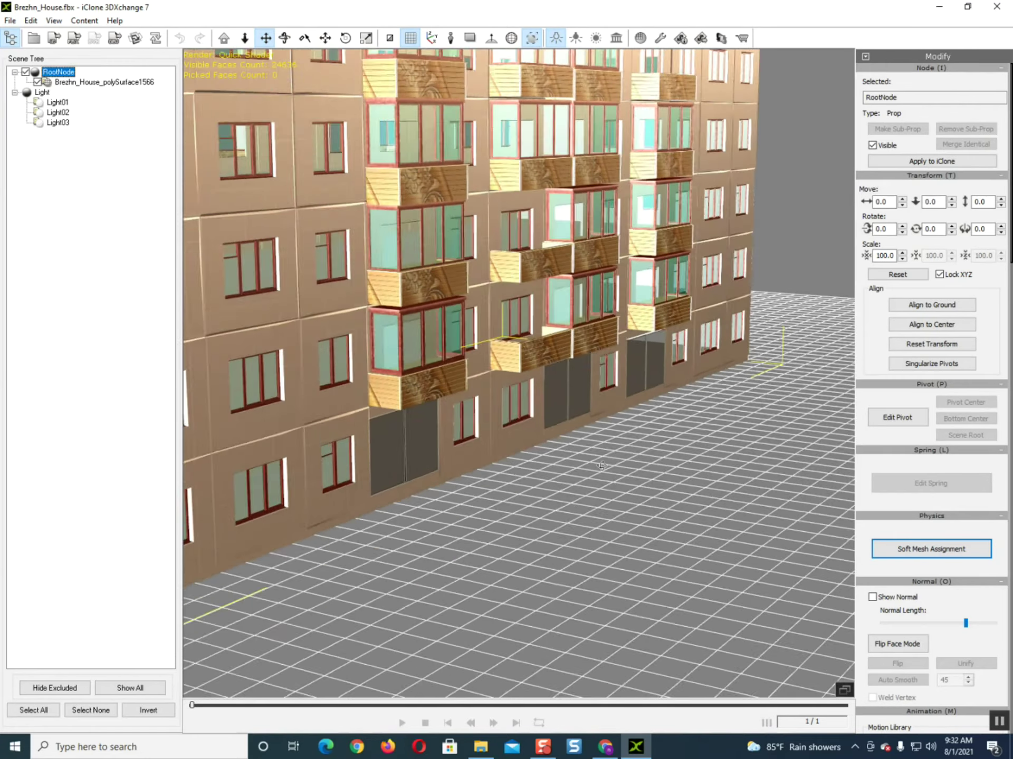
# Orbit around the balconied facade and side facade, then lower the camera toward ground level
pyautogui.moveTo(601, 466); pyautogui.dragTo(404, 409, button='right')
pyautogui.moveTo(553, 429)
pyautogui.mouseDown(button='right')
pyautogui.moveTo(428, 383)
pyautogui.moveTo(441, 235)
pyautogui.moveTo(475, 237)
pyautogui.moveTo(571, 334)
pyautogui.moveTo(657, 498)
pyautogui.moveTo(667, 549)
pyautogui.moveTo(745, 593)
pyautogui.moveTo(633, 527)
pyautogui.moveTo(531, 444)
pyautogui.moveTo(441, 511)
pyautogui.moveTo(258, 525)
pyautogui.moveTo(481, 485)
pyautogui.moveTo(268, 465)
pyautogui.moveTo(165, 392)
pyautogui.mouseUp(button='right')
pyautogui.moveTo(769, 454); pyautogui.dragTo(549, 473, button='right')
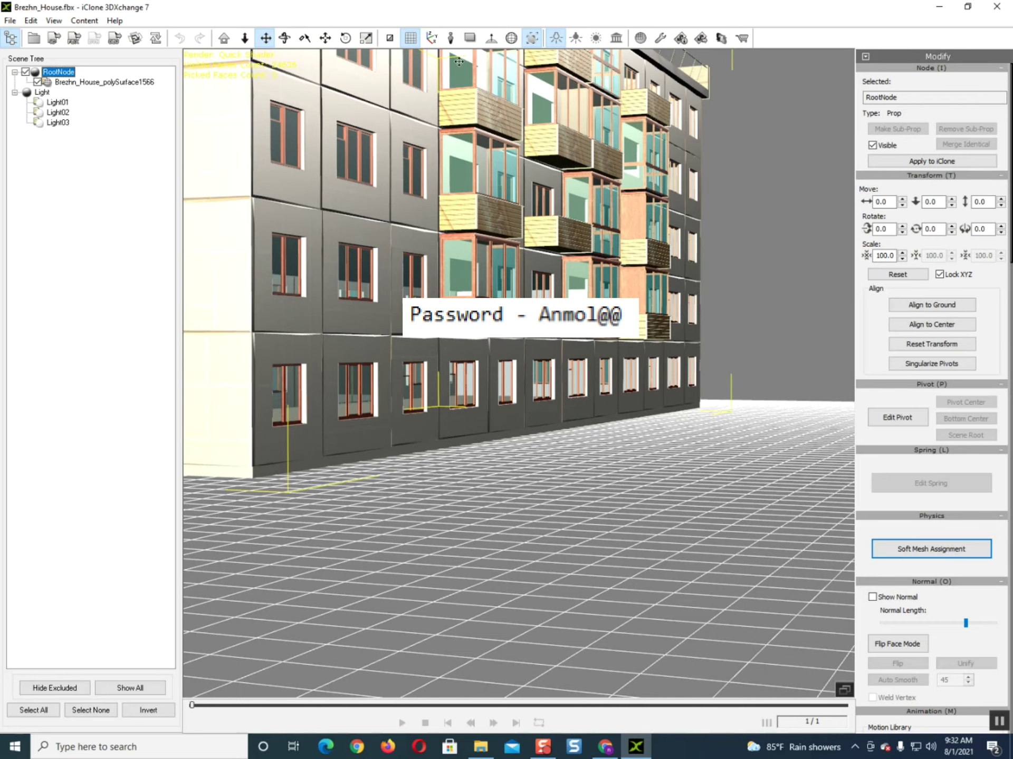
pyautogui.moveTo(504, 476); pyautogui.dragTo(863, 572, button='right')
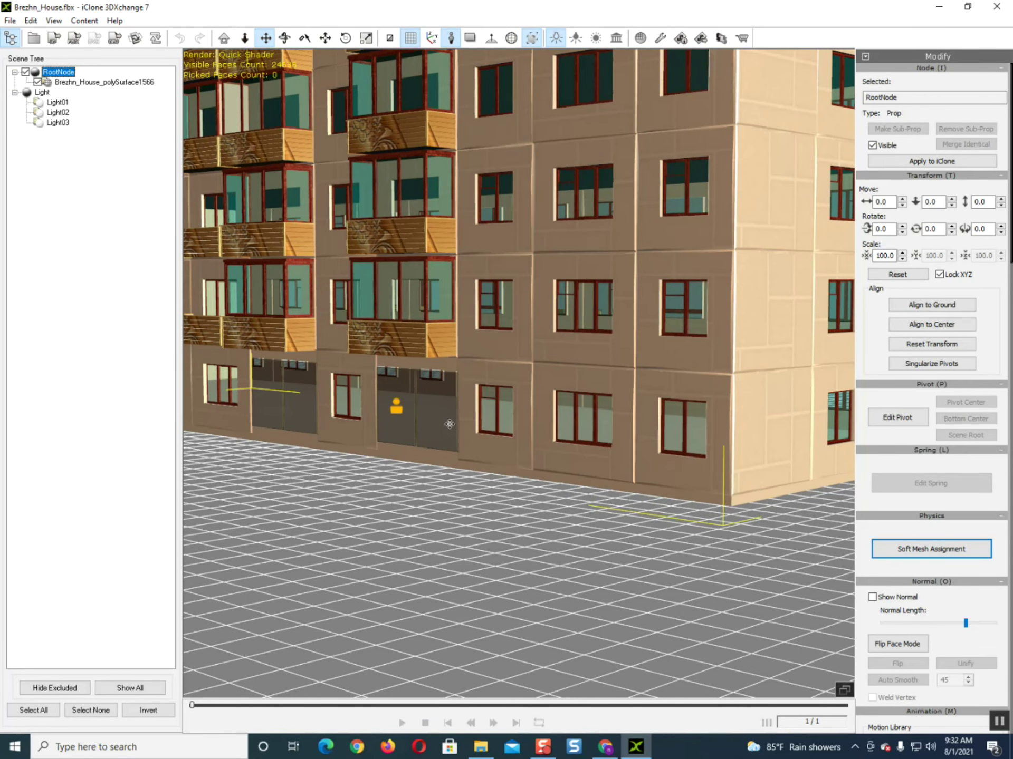
pyautogui.moveTo(449, 424); pyautogui.dragTo(481, 271, button='right')
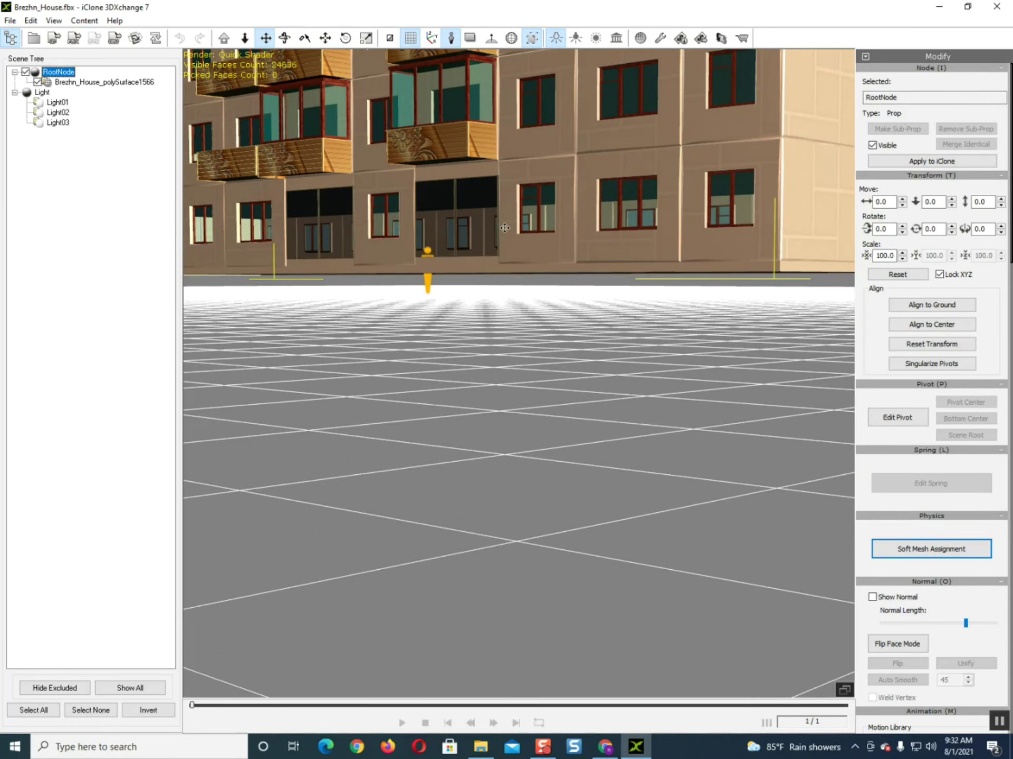
pyautogui.click(566, 223)
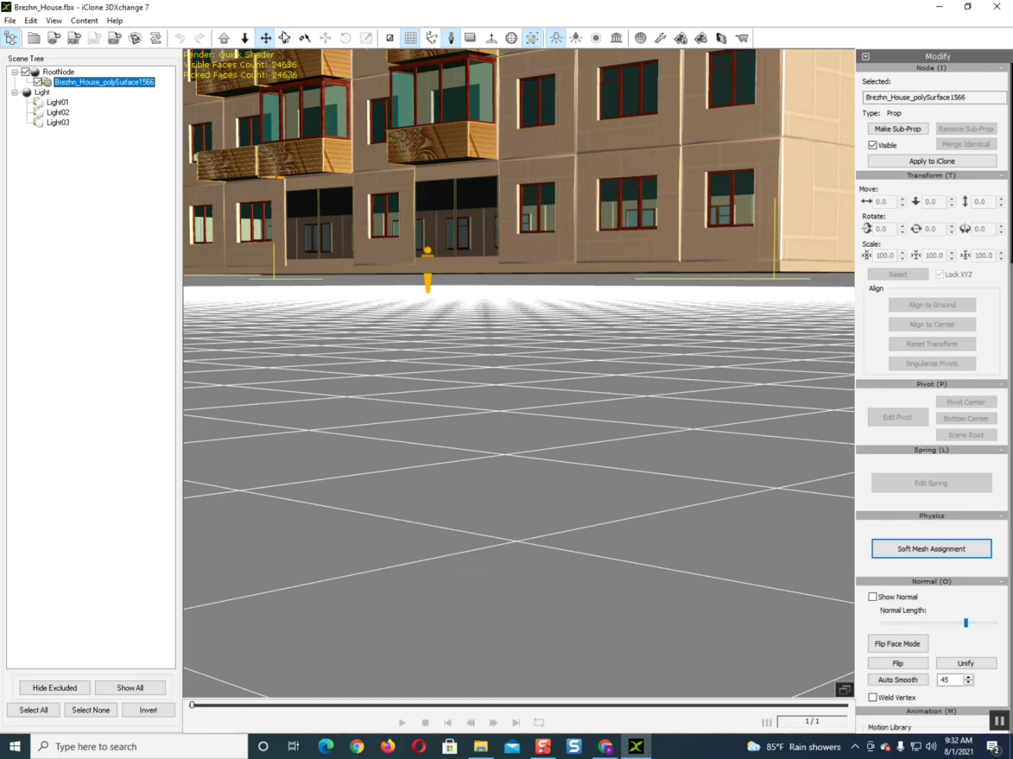
pyautogui.scroll(-6, 546, 348)
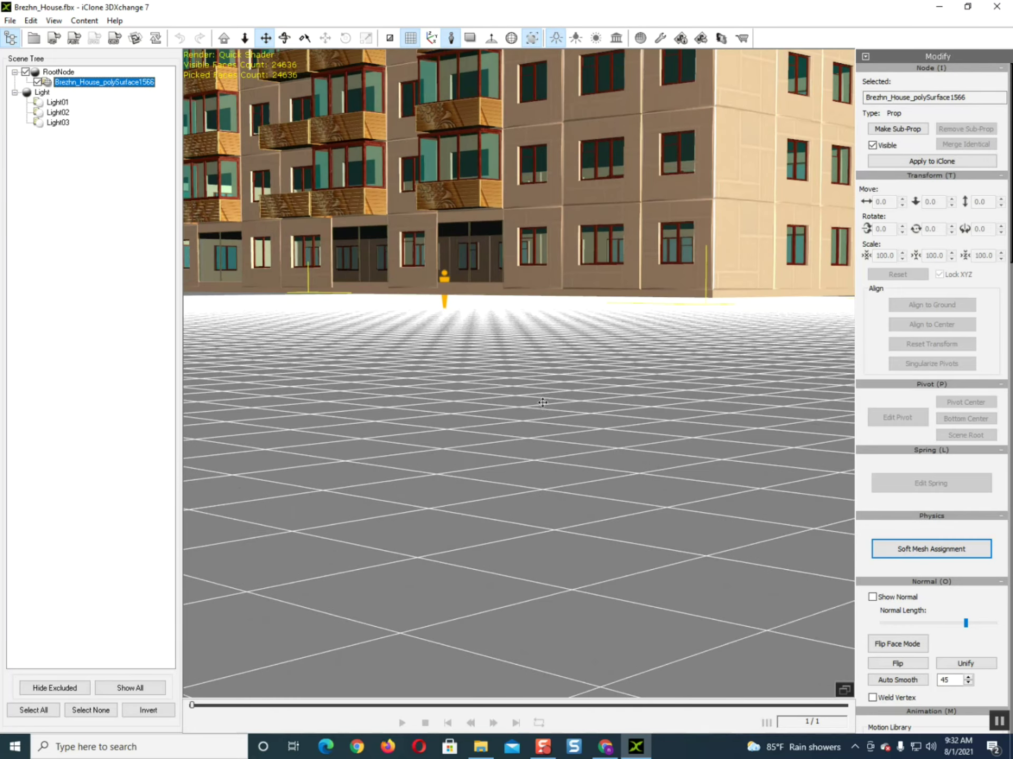
pyautogui.scroll(-10, 543, 403)
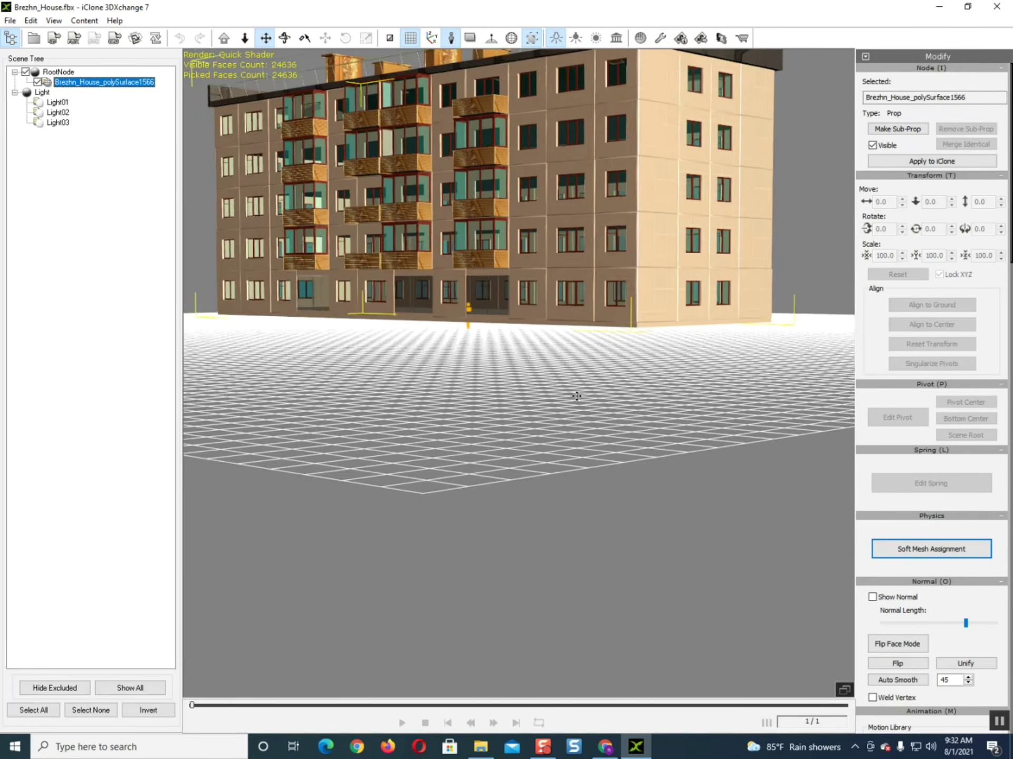
pyautogui.scroll(-2, 573, 400)
pyautogui.moveTo(502, 369); pyautogui.dragTo(504, 382, button='right')
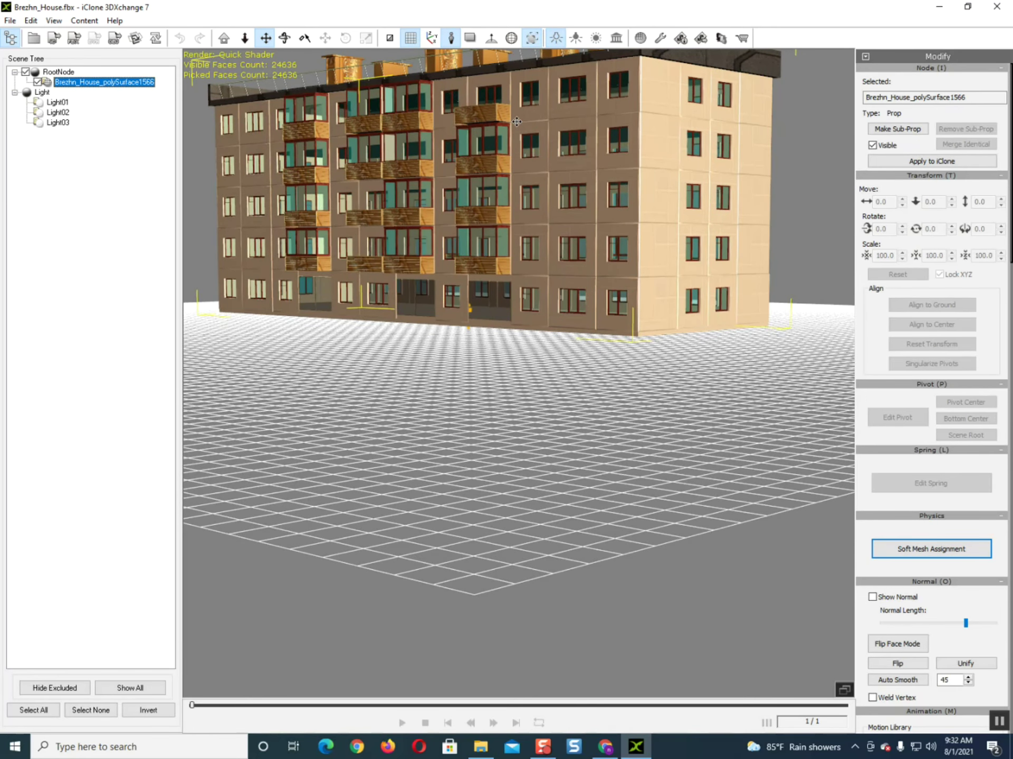
pyautogui.scroll(-2, 605, 348)
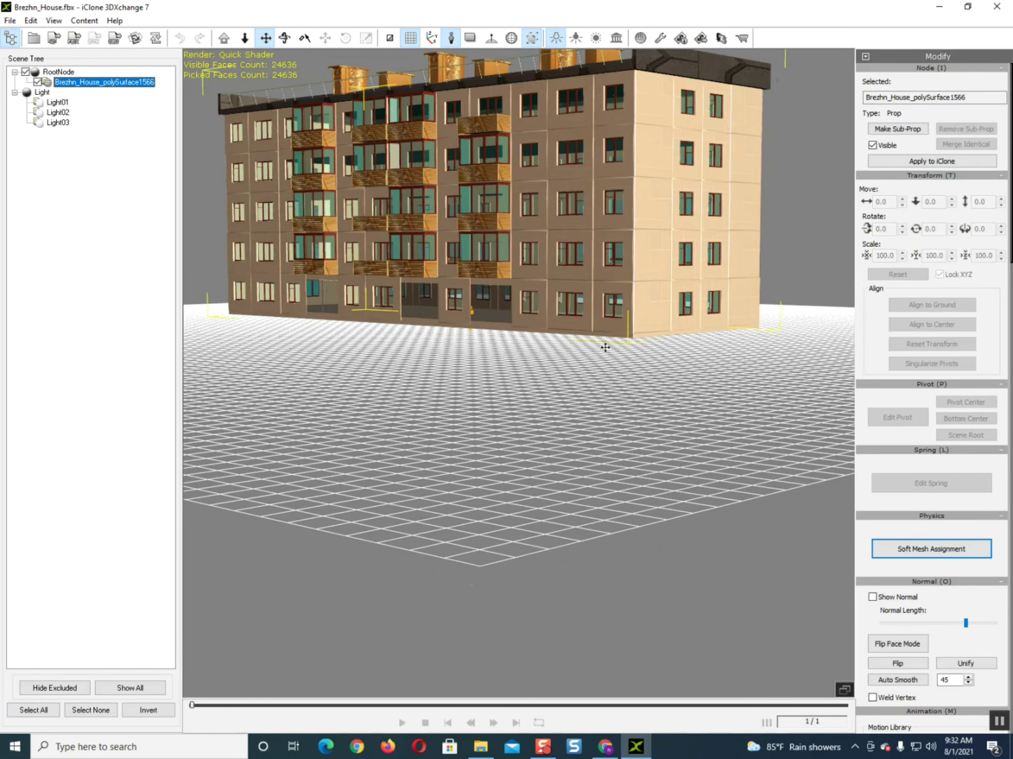
# Select the RootNode and align the house to the center and onto the ground grid
pyautogui.click(73, 74)
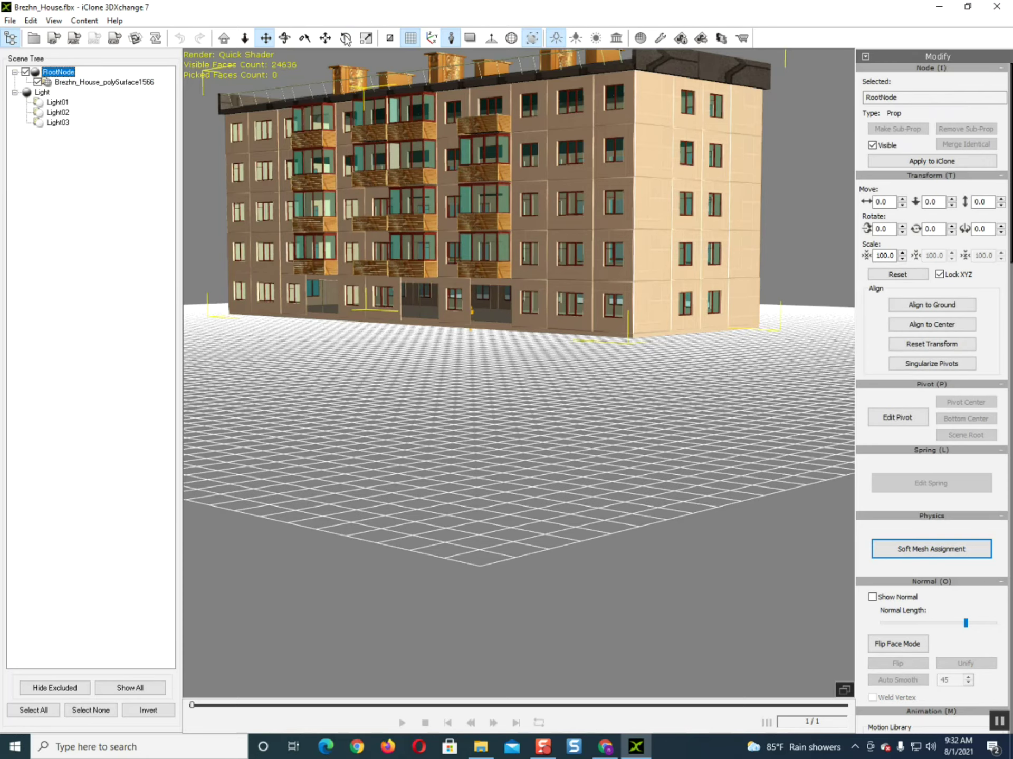
pyautogui.click(326, 38)
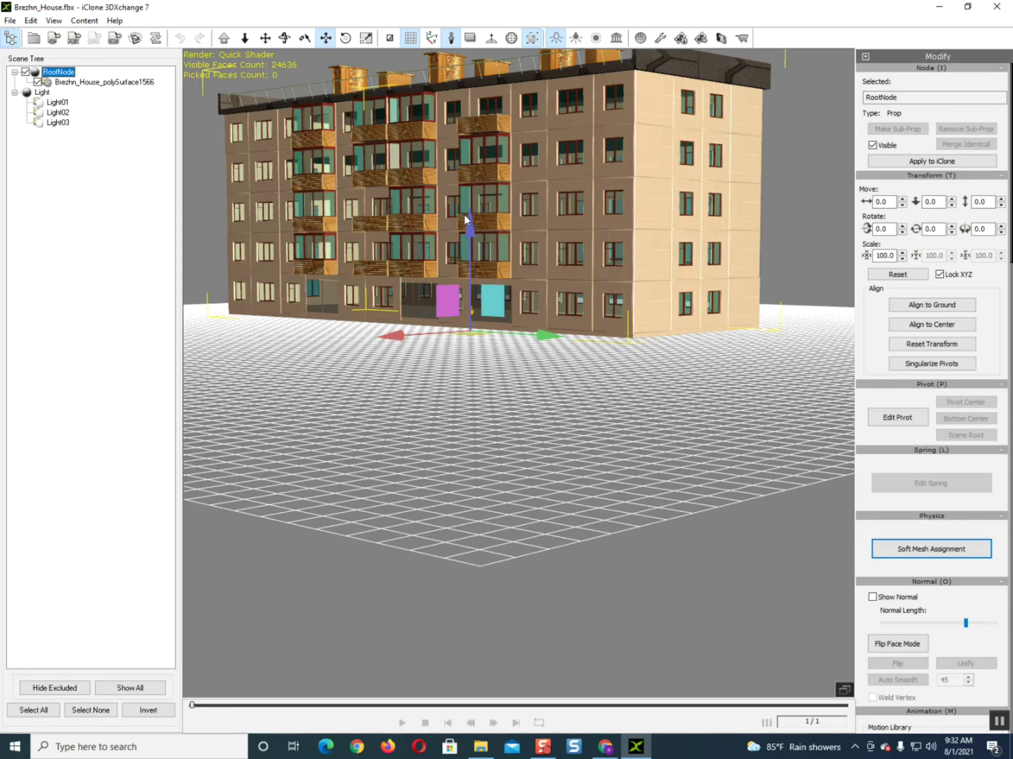
pyautogui.click(922, 325)
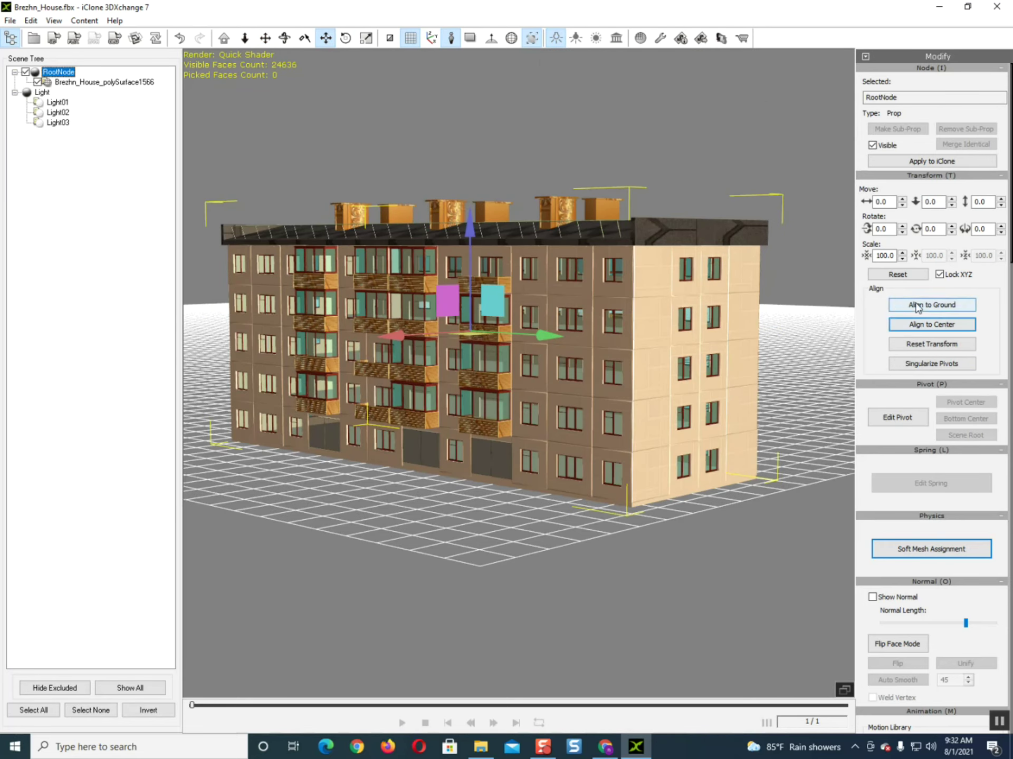
pyautogui.click(931, 305)
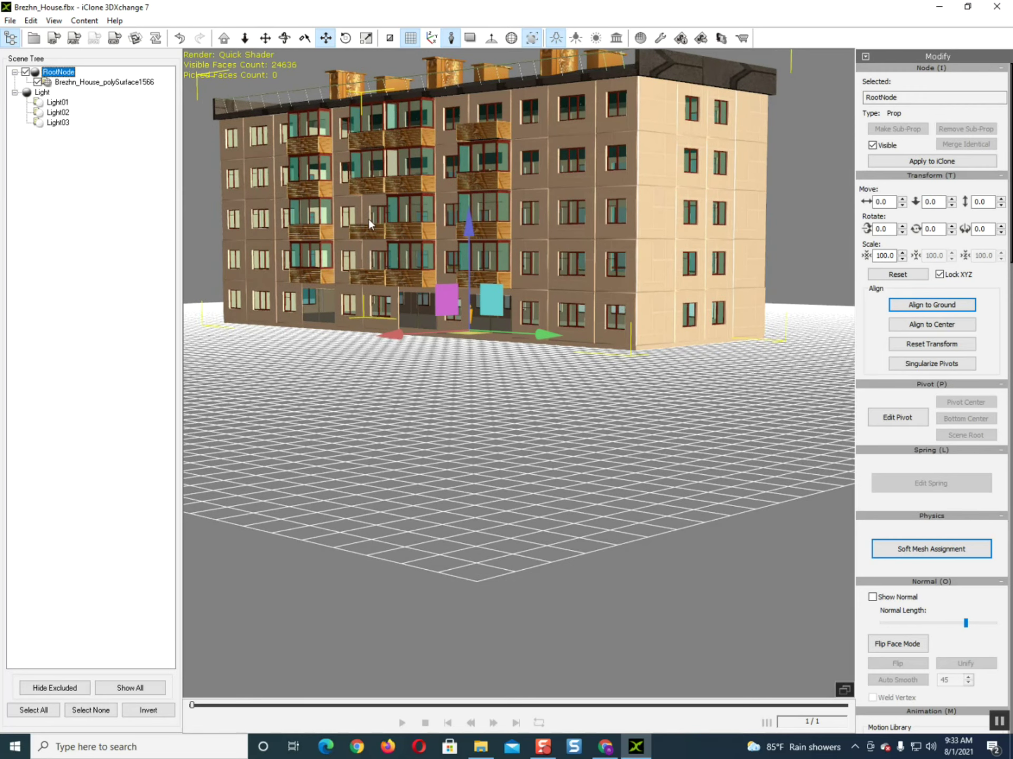
# Orbit and zoom around the grounded house to check its front and right corner
pyautogui.click(265, 38)
pyautogui.moveTo(489, 451); pyautogui.dragTo(458, 375, button='right')
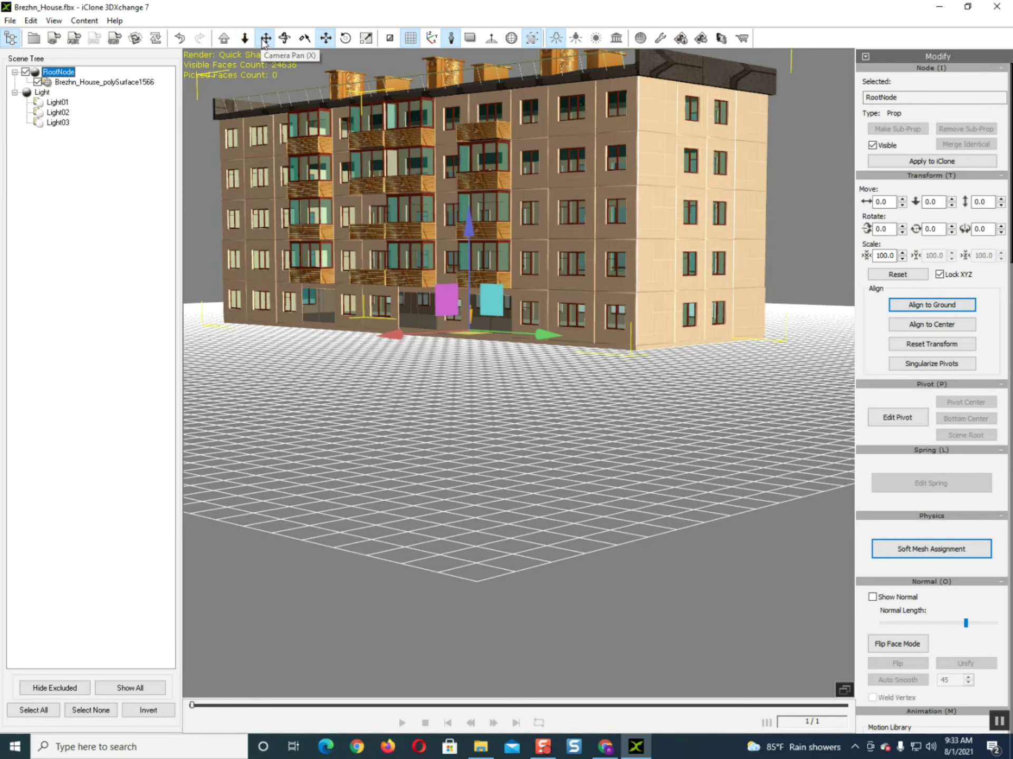
pyautogui.moveTo(458, 375); pyautogui.dragTo(456, 431)
pyautogui.moveTo(456, 431); pyautogui.dragTo(608, 421, button='right')
pyautogui.moveTo(608, 420); pyautogui.dragTo(523, 383)
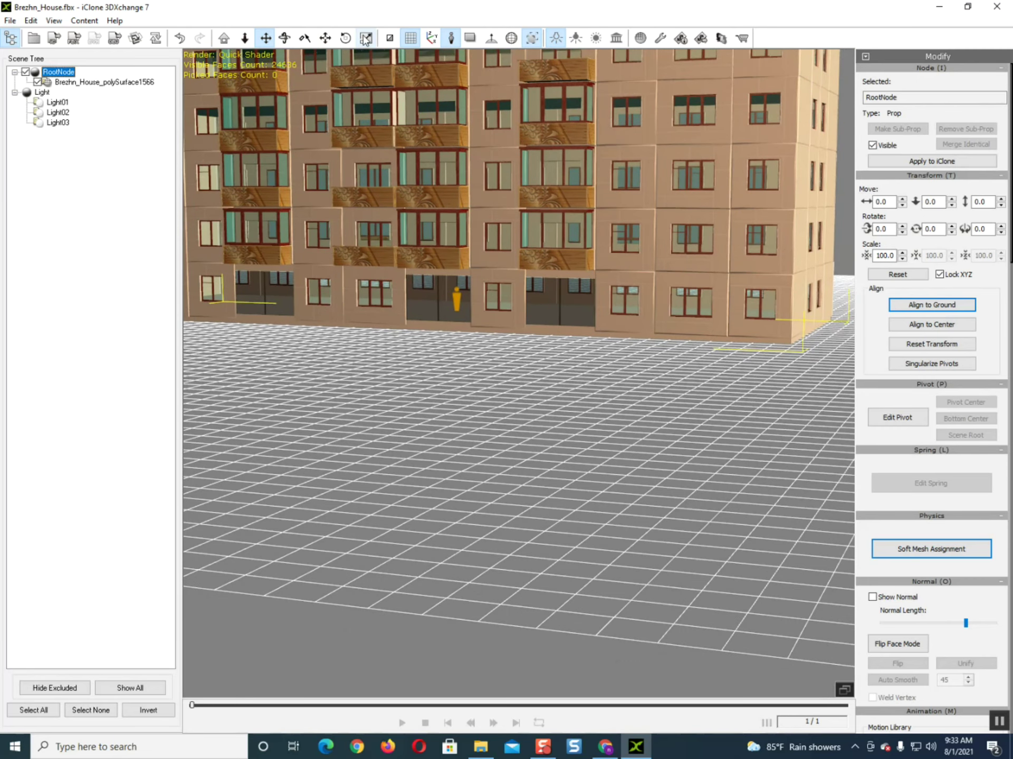
pyautogui.scroll(3, 537, 313)
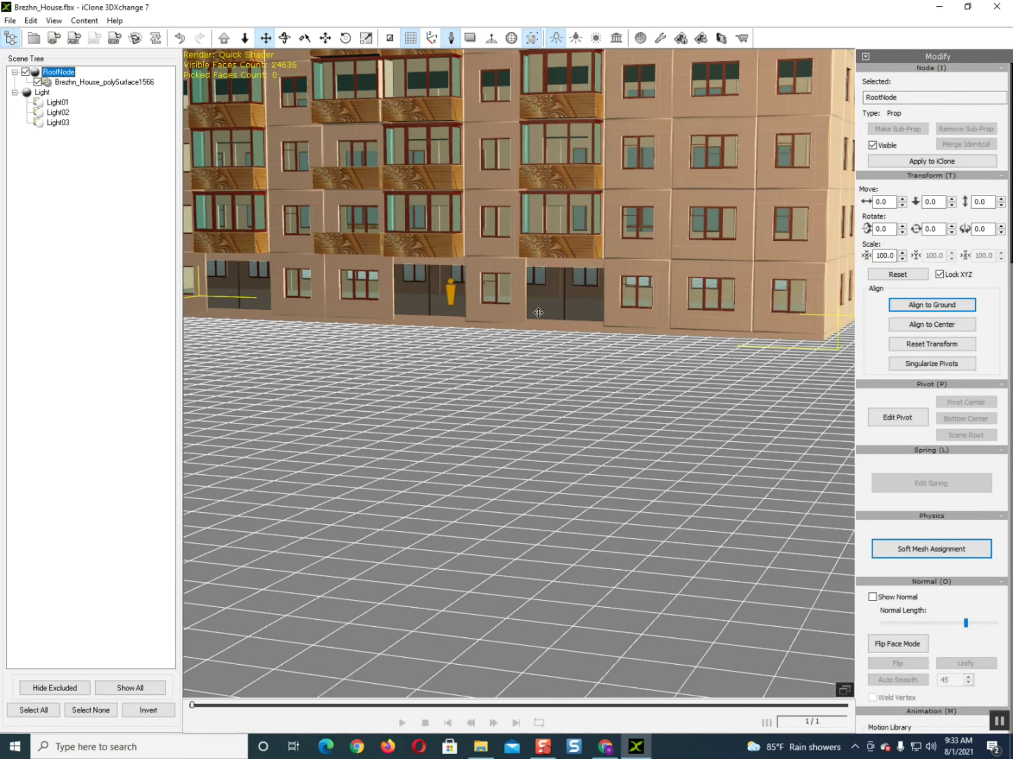
pyautogui.scroll(-3, 527, 311)
pyautogui.scroll(4, 519, 311)
pyautogui.moveTo(519, 312); pyautogui.dragTo(536, 373)
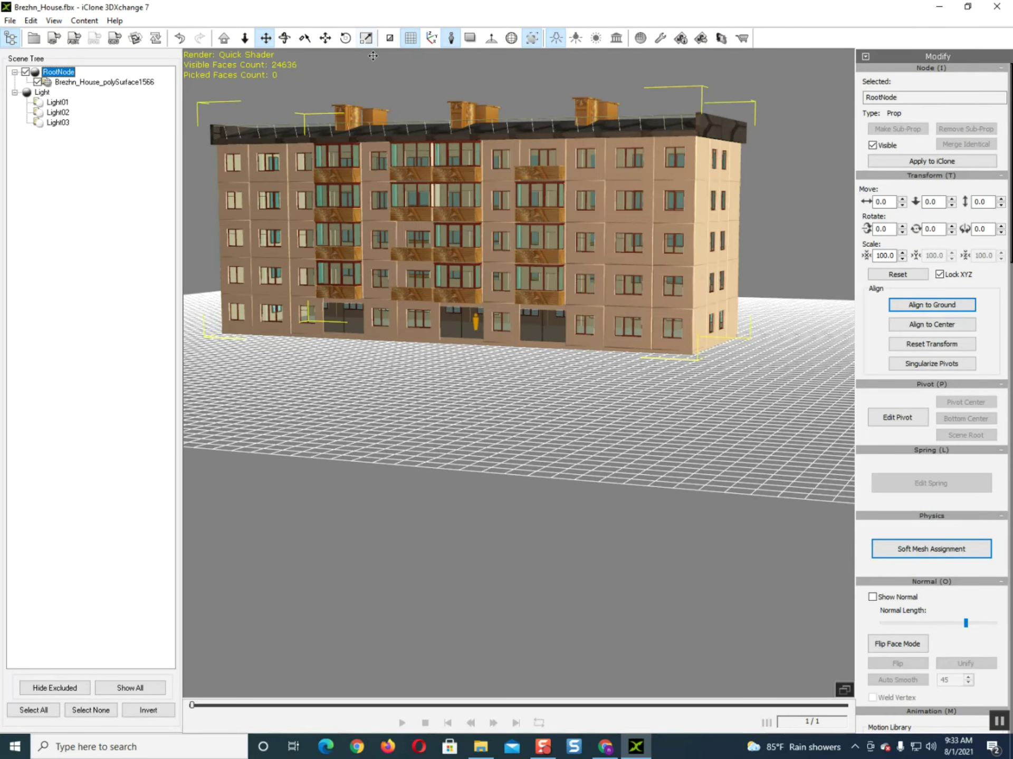
# Scale the house uniformly to 117 with the Scale gizmo, then minimize 3DXchange
pyautogui.click(367, 39)
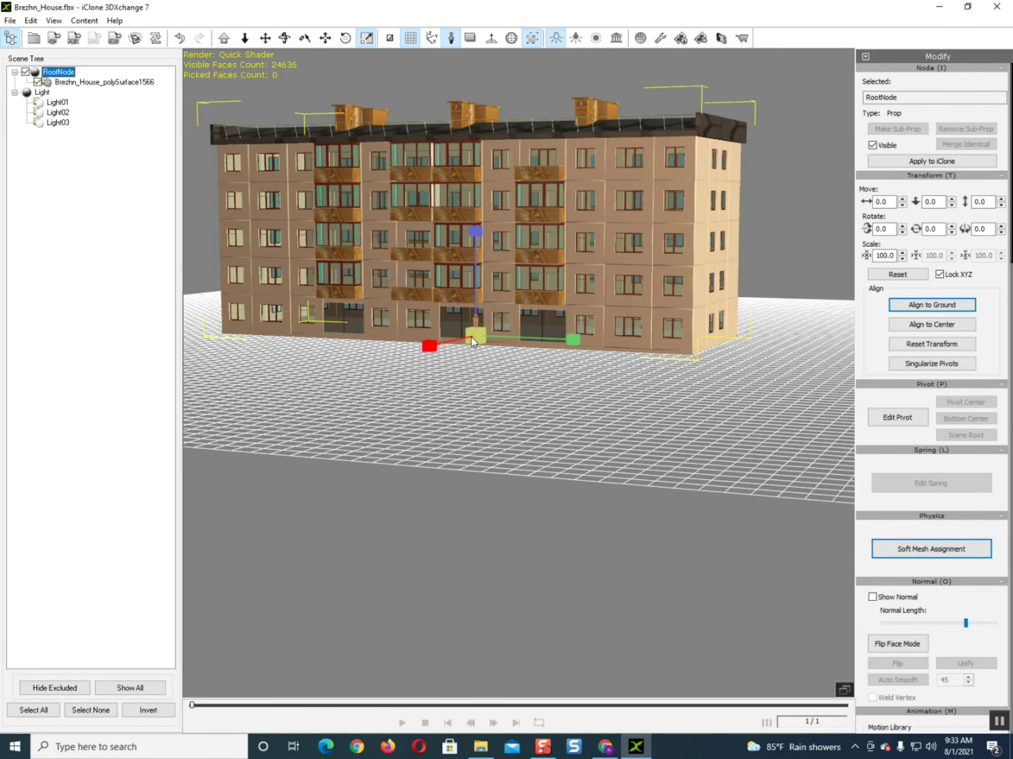
pyautogui.moveTo(476, 337); pyautogui.dragTo(479, 311)
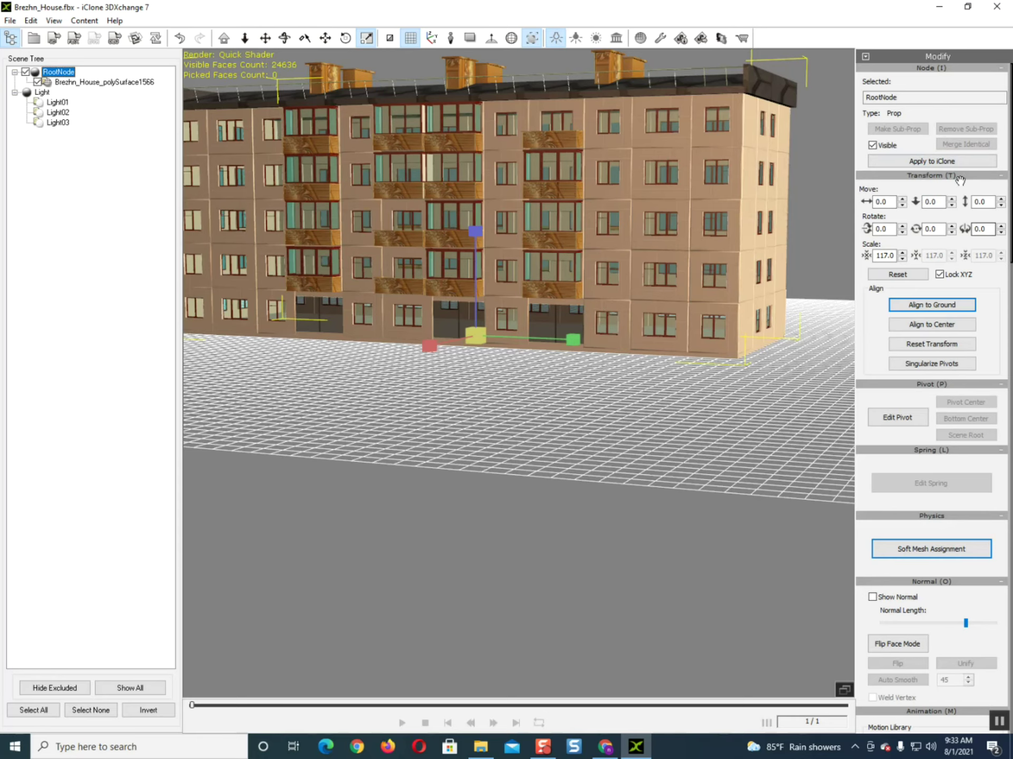
pyautogui.click(934, 6)
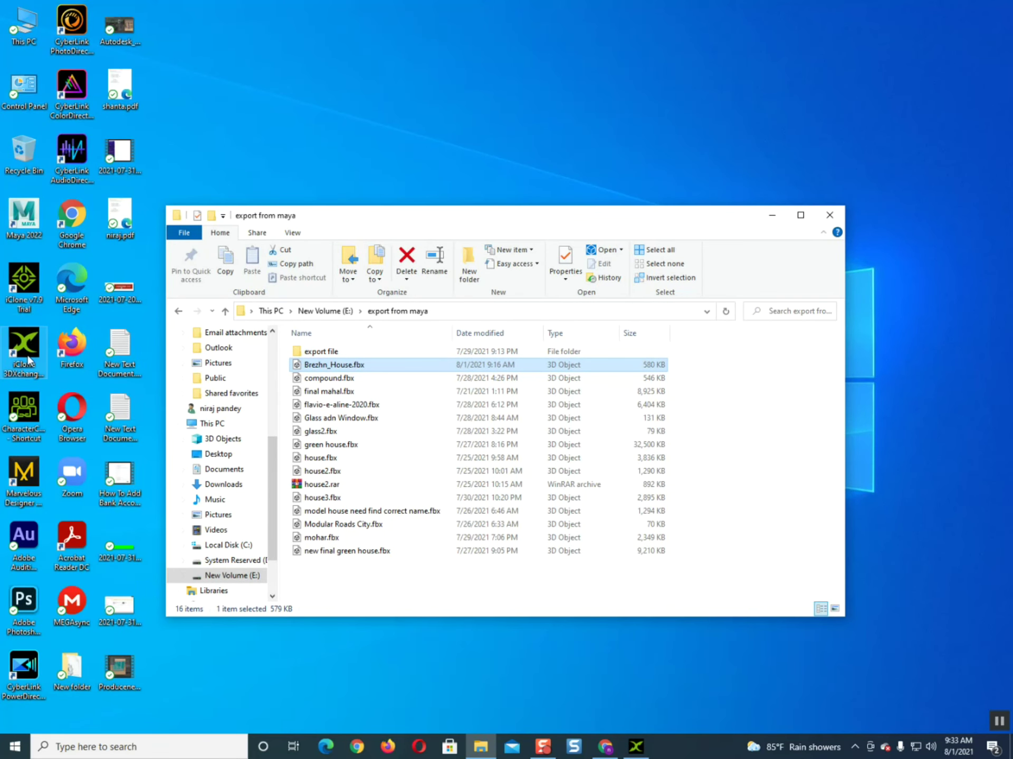
# Launch iClone 7 from its desktop icon and minimize the export from maya folder window
pyautogui.doubleClick(22, 298)
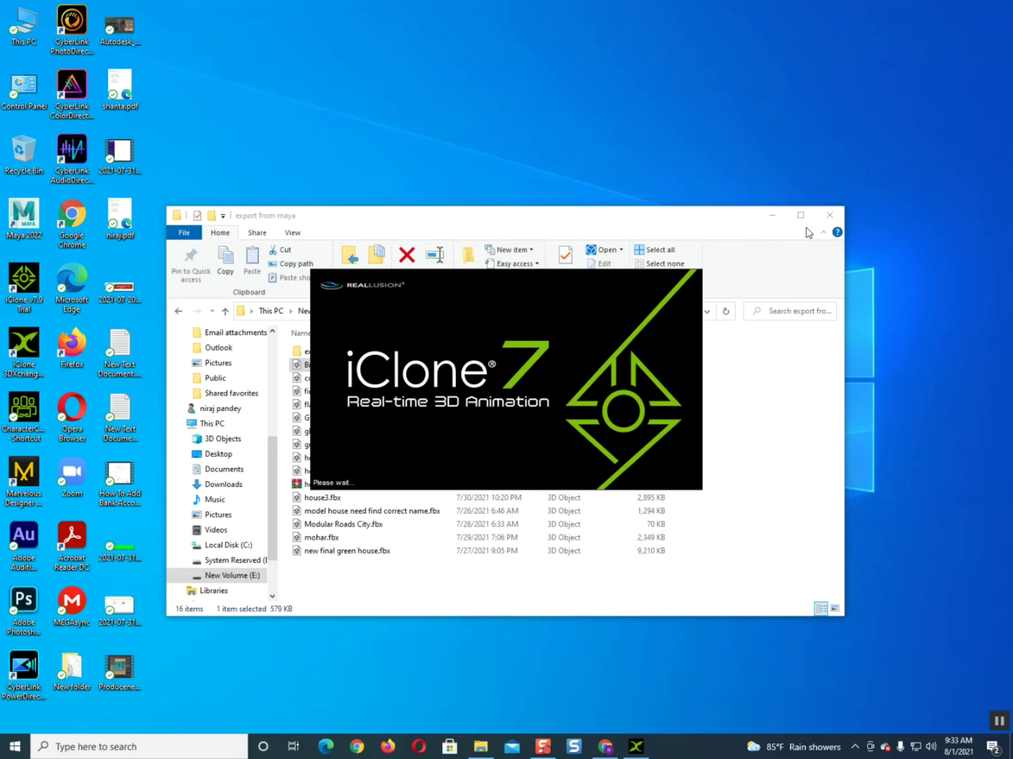
pyautogui.click(773, 217)
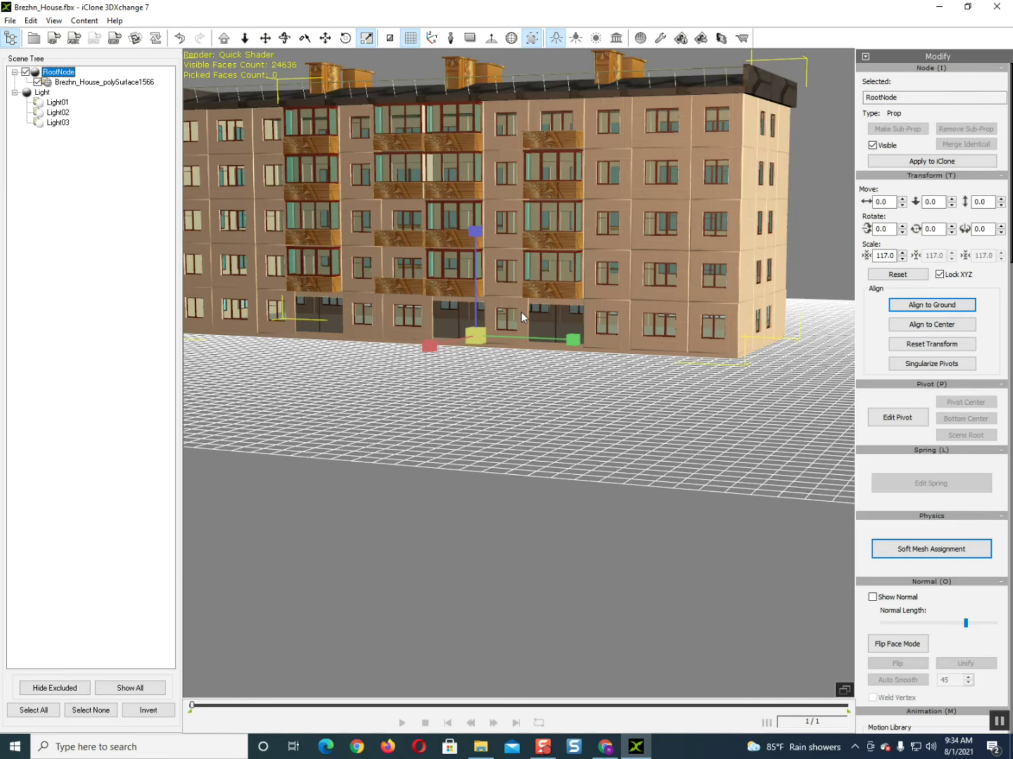
# Orbit and pan to check the scaled house from its end wall, front facade and three-quarter angle
pyautogui.moveTo(521, 311); pyautogui.dragTo(454, 233, button='right')
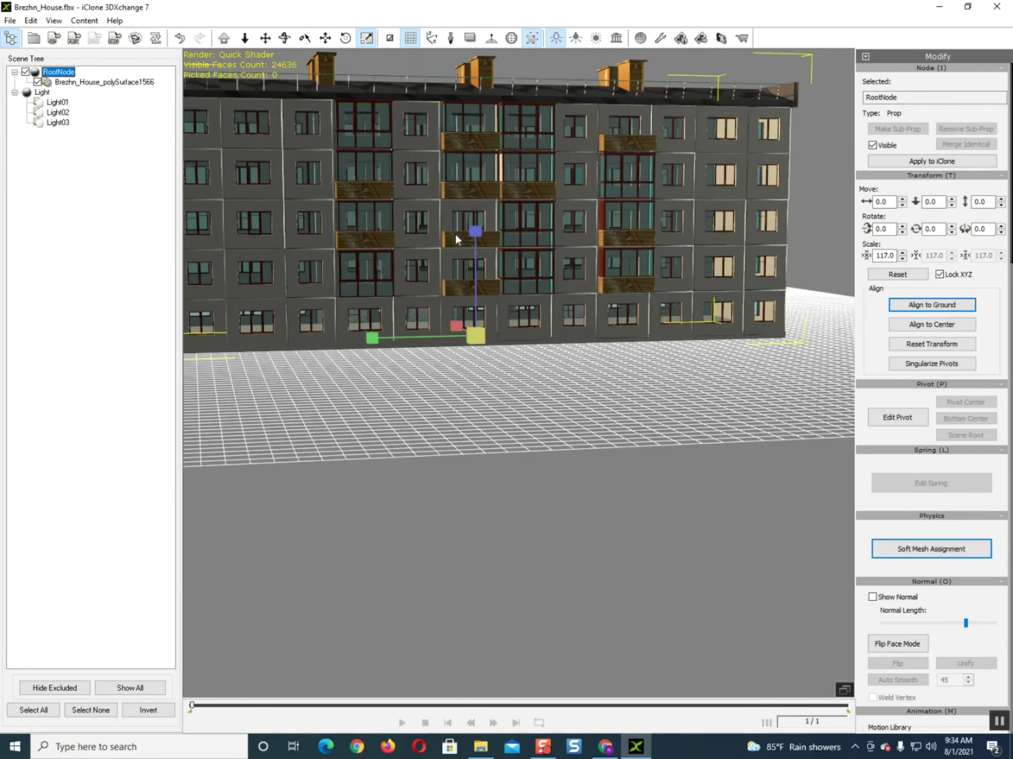
pyautogui.moveTo(482, 197); pyautogui.dragTo(547, 346, button='middle')
pyautogui.moveTo(587, 353); pyautogui.dragTo(634, 332, button='right')
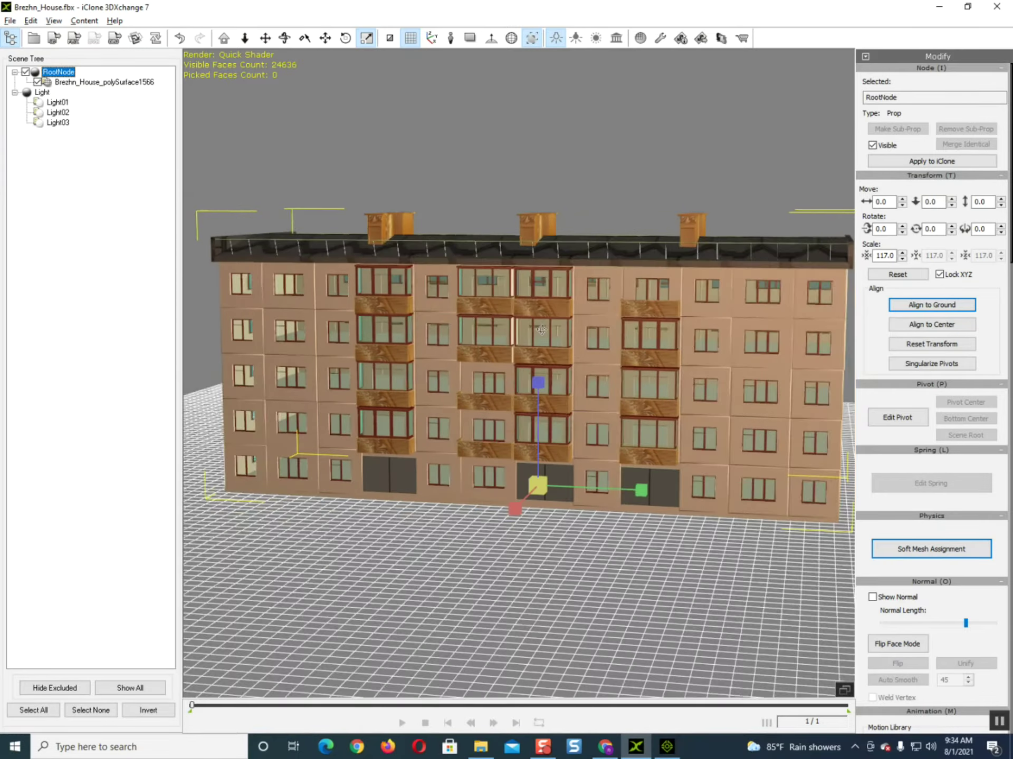
pyautogui.moveTo(634, 332); pyautogui.dragTo(513, 304, button='middle')
pyautogui.moveTo(514, 305)
pyautogui.mouseDown(button='right')
pyautogui.moveTo(353, 336)
pyautogui.moveTo(576, 324)
pyautogui.moveTo(501, 326)
pyautogui.mouseUp(button='right')
# Decline iClone 7's sign-up offer, then send the house from 3DXchange with Apply to iClone
pyautogui.click(667, 747)
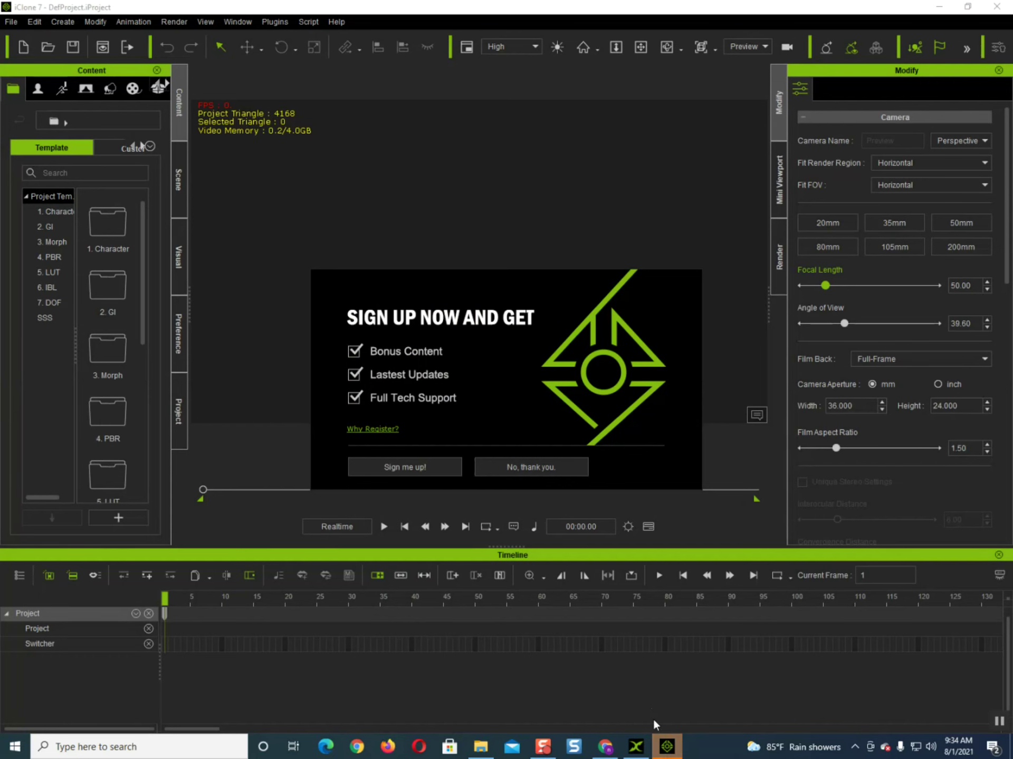
pyautogui.click(555, 468)
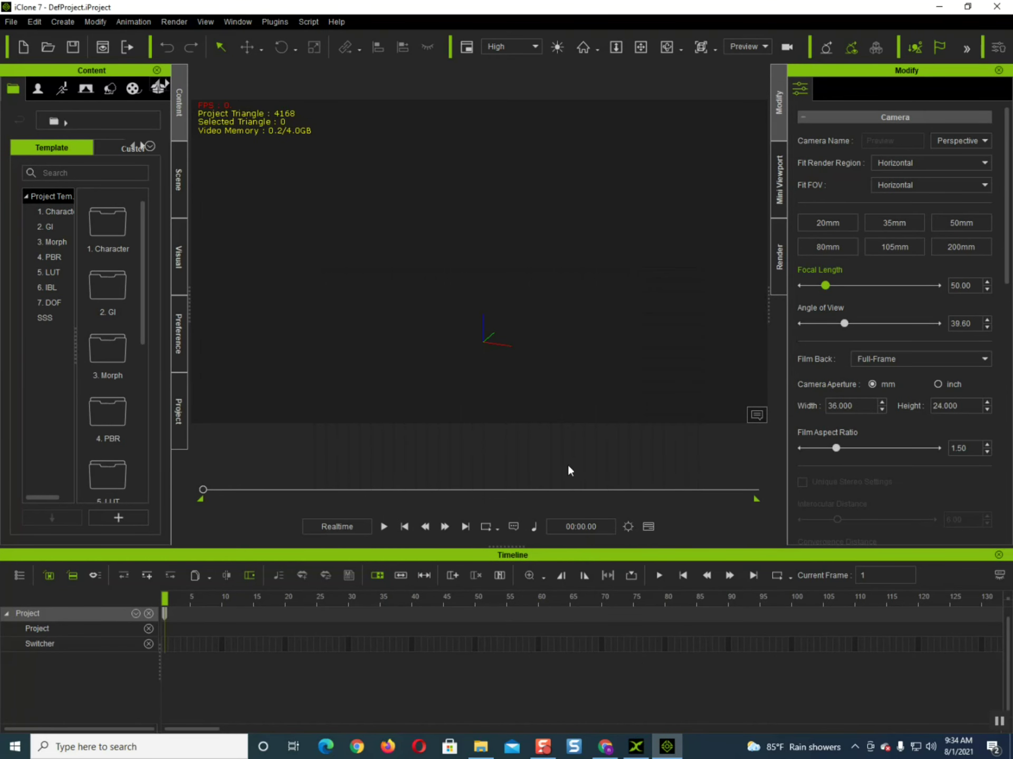
pyautogui.click(936, 8)
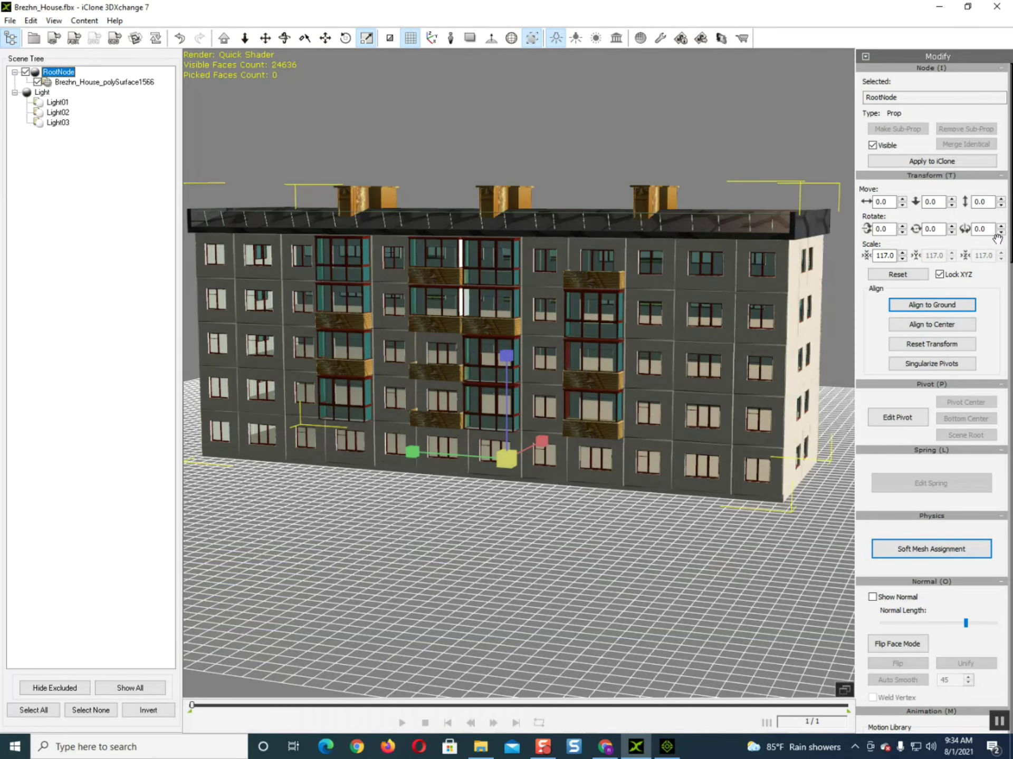
pyautogui.click(918, 165)
pyautogui.click(923, 161)
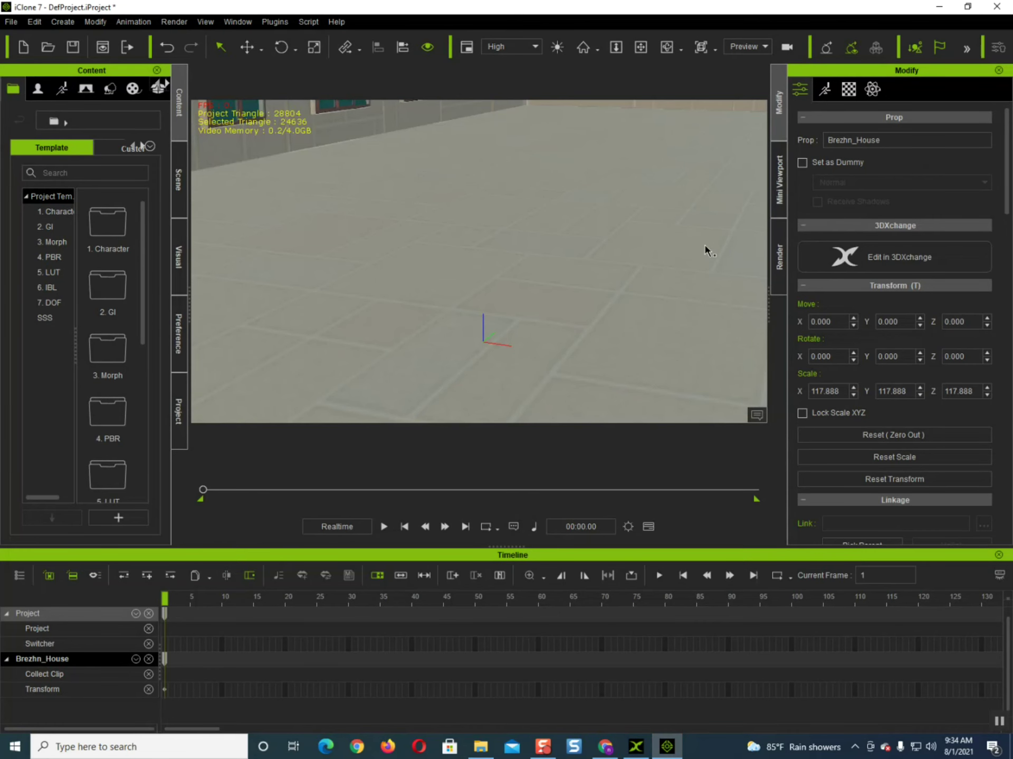
# Zoom out and pan to reveal the house's roof, then orbit to a more frontal view
pyautogui.scroll(-6, 579, 272)
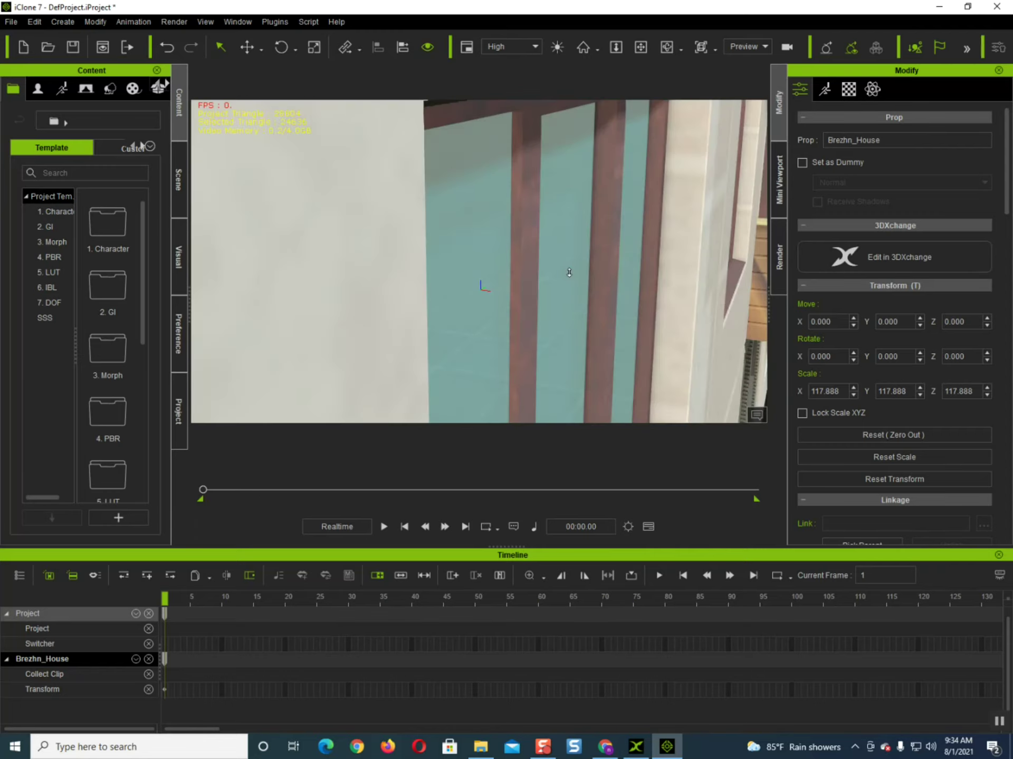
pyautogui.scroll(-5, 569, 273)
pyautogui.scroll(-5, 529, 290)
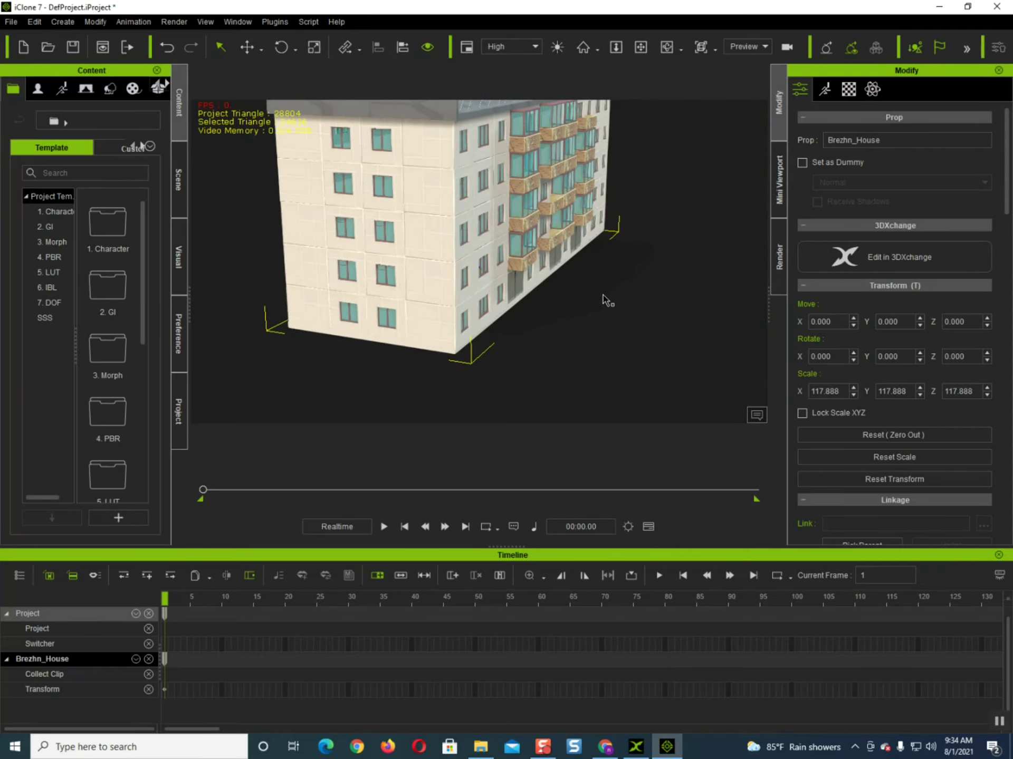
pyautogui.moveTo(603, 295); pyautogui.dragTo(433, 245, button='middle')
pyautogui.moveTo(553, 277); pyautogui.dragTo(518, 260, button='middle')
# Zoom in to look around inside the building, then back out to a nearly frontal facade view
pyautogui.scroll(5, 519, 260)
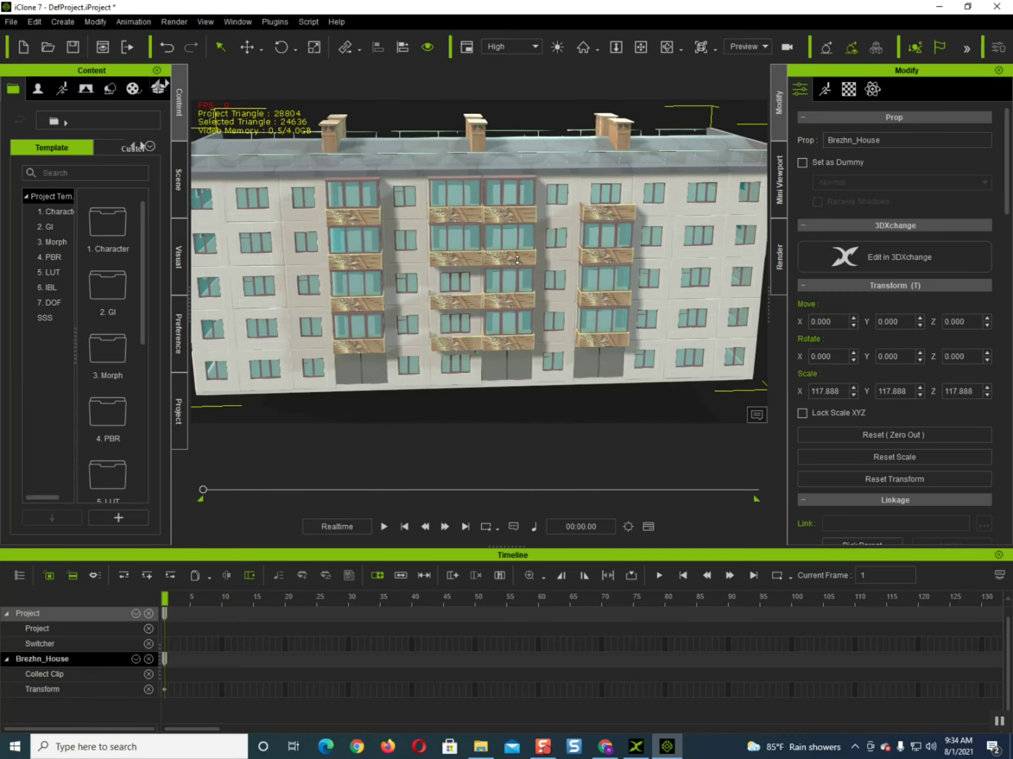
pyautogui.scroll(8, 517, 259)
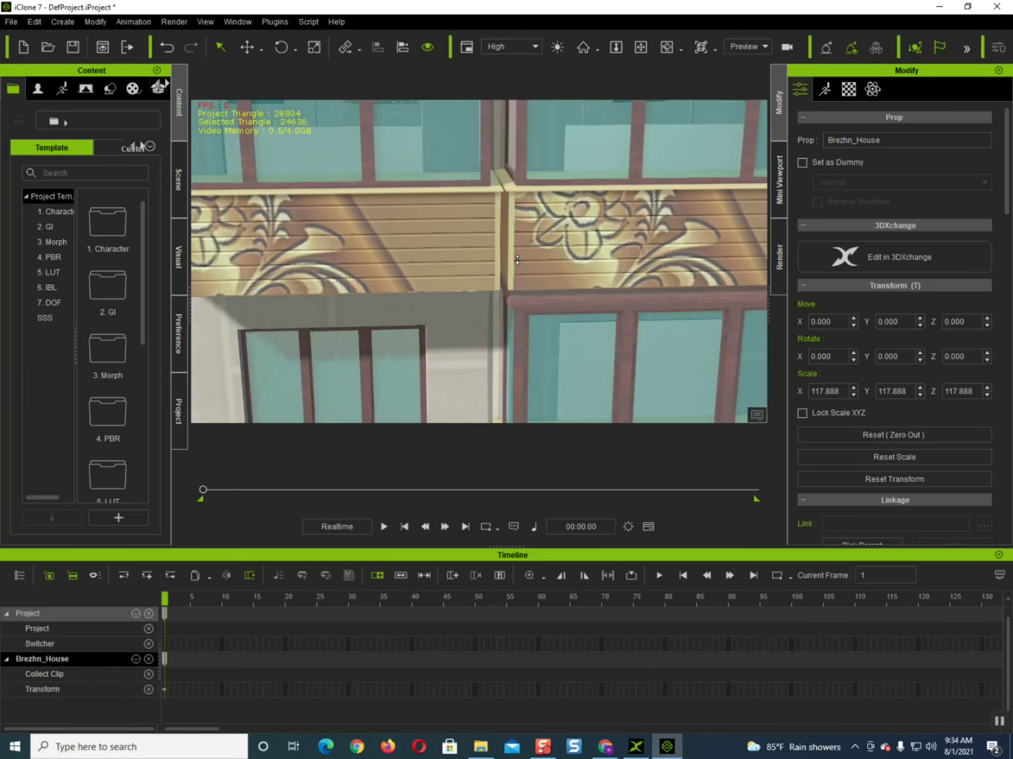
pyautogui.scroll(4, 517, 259)
pyautogui.scroll(2, 516, 260)
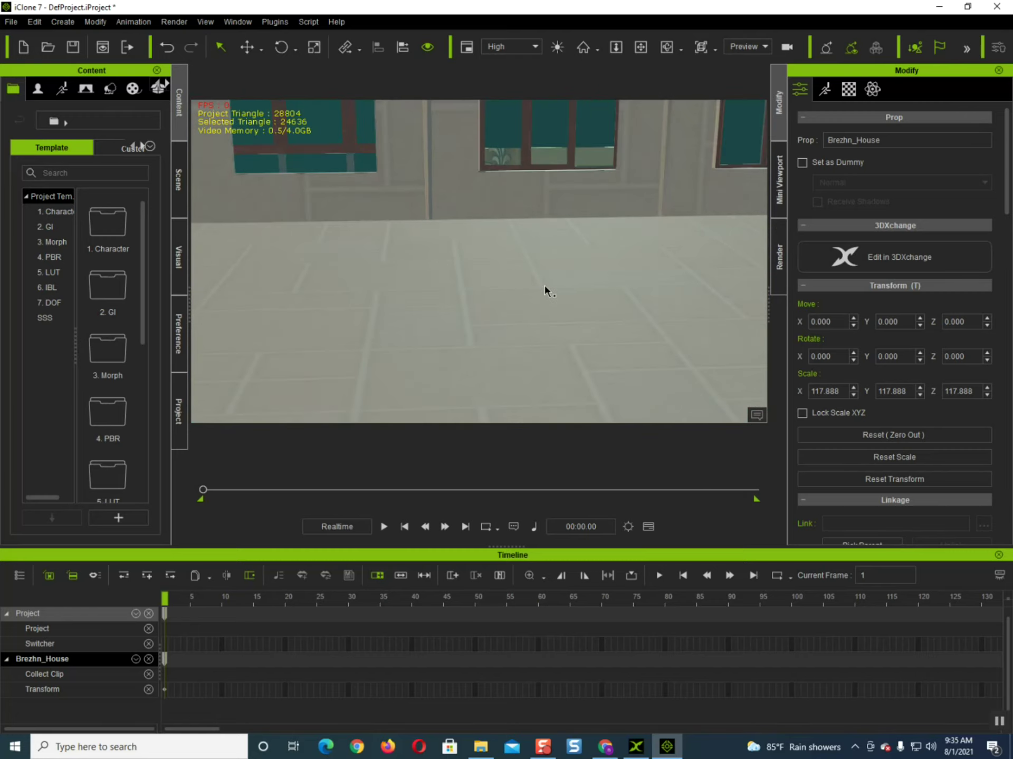
pyautogui.moveTo(571, 290); pyautogui.dragTo(396, 283, button='right')
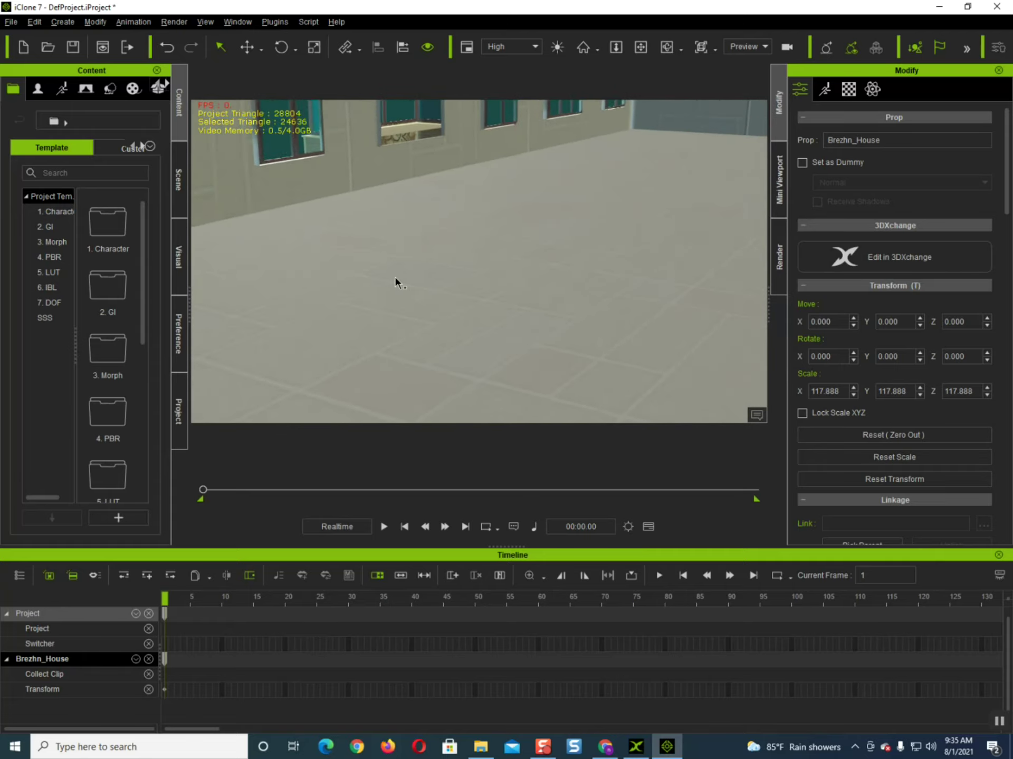
pyautogui.scroll(-6, 401, 276)
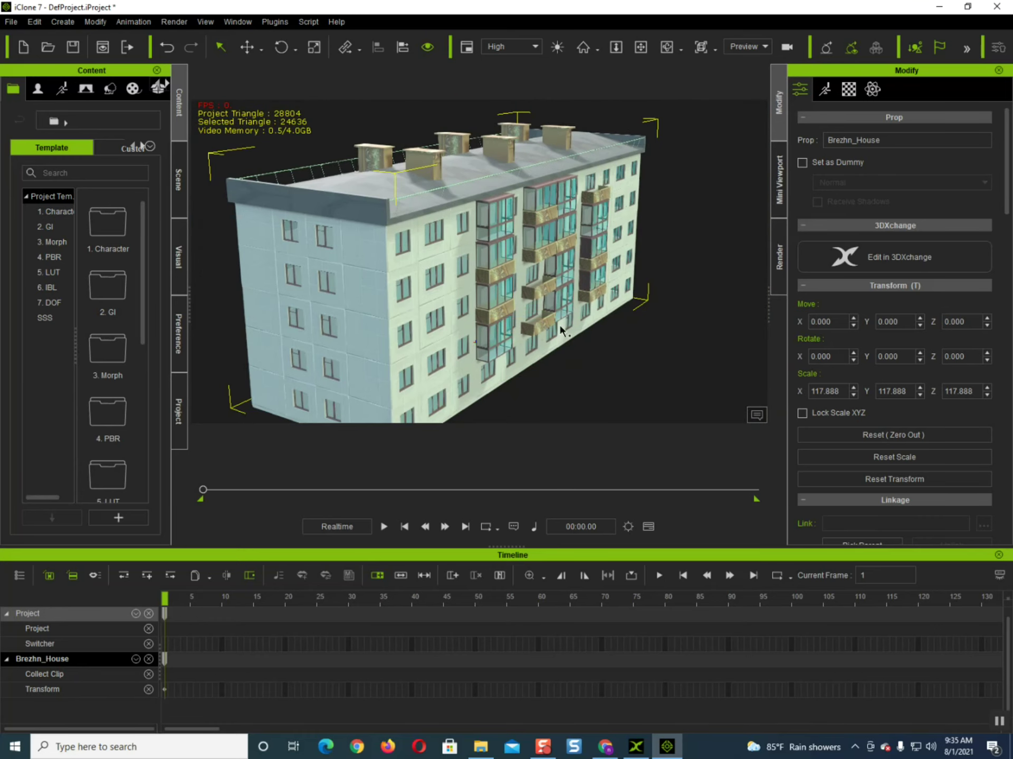
pyautogui.moveTo(560, 328); pyautogui.dragTo(479, 288, button='right')
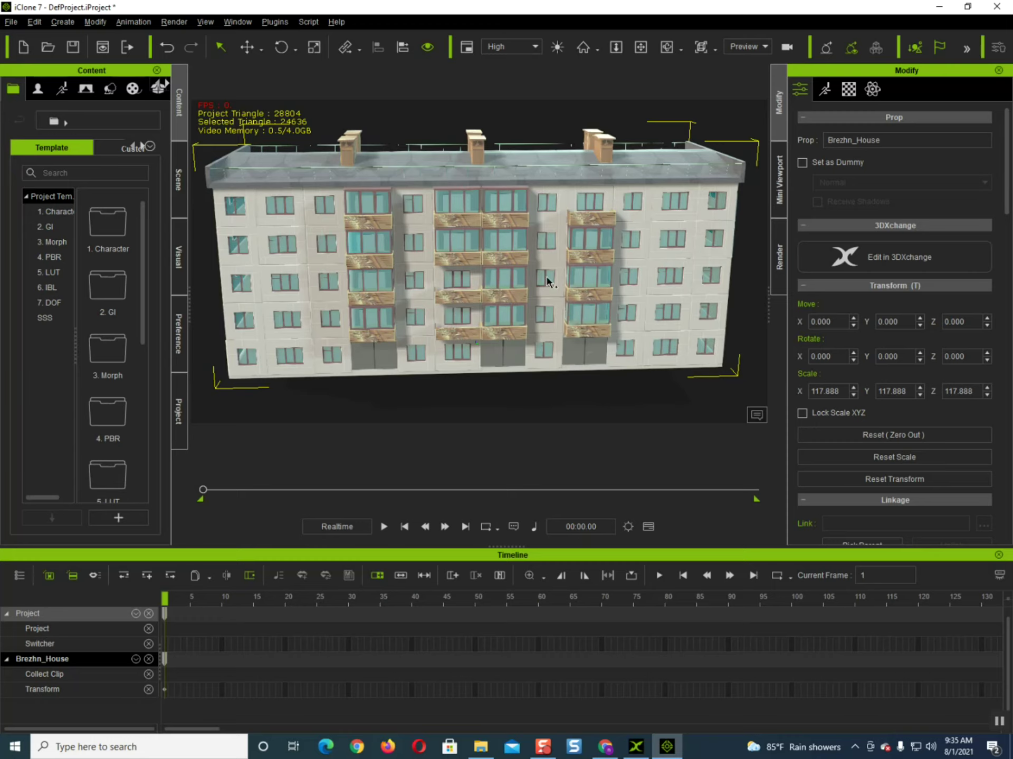
# Settle on a frontal view of the house and choose File > Save Project to open Save As
pyautogui.moveTo(547, 283); pyautogui.dragTo(560, 301, button='middle')
pyautogui.moveTo(559, 301); pyautogui.dragTo(541, 302, button='right')
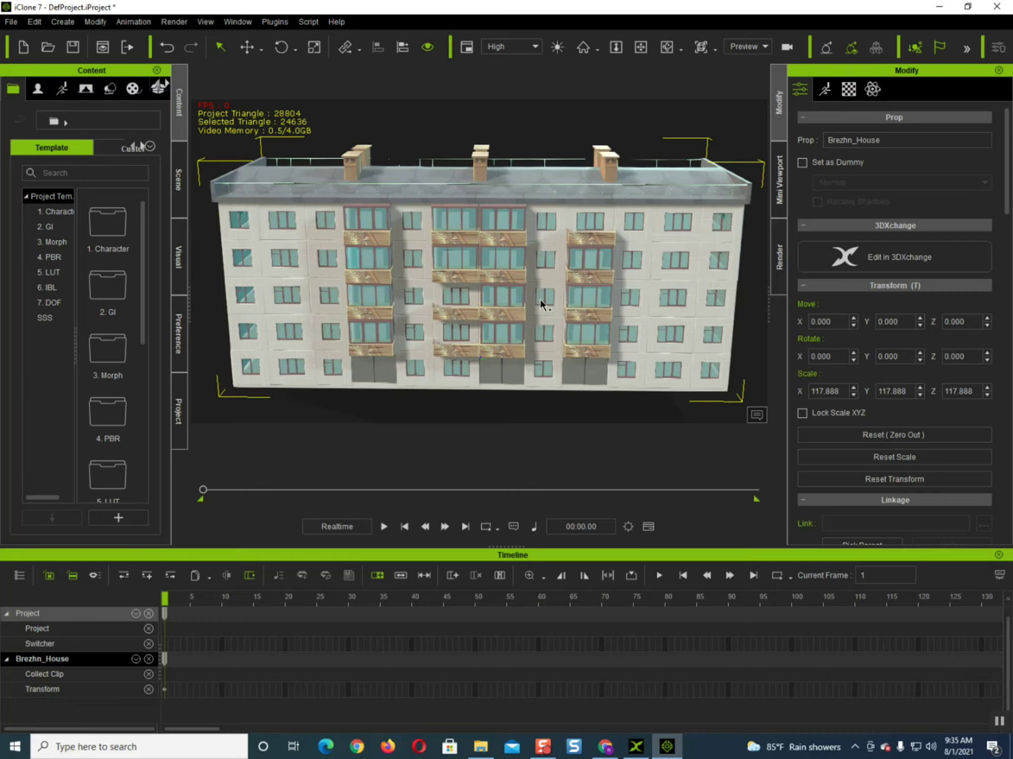
pyautogui.moveTo(533, 297); pyautogui.dragTo(530, 283, button='right')
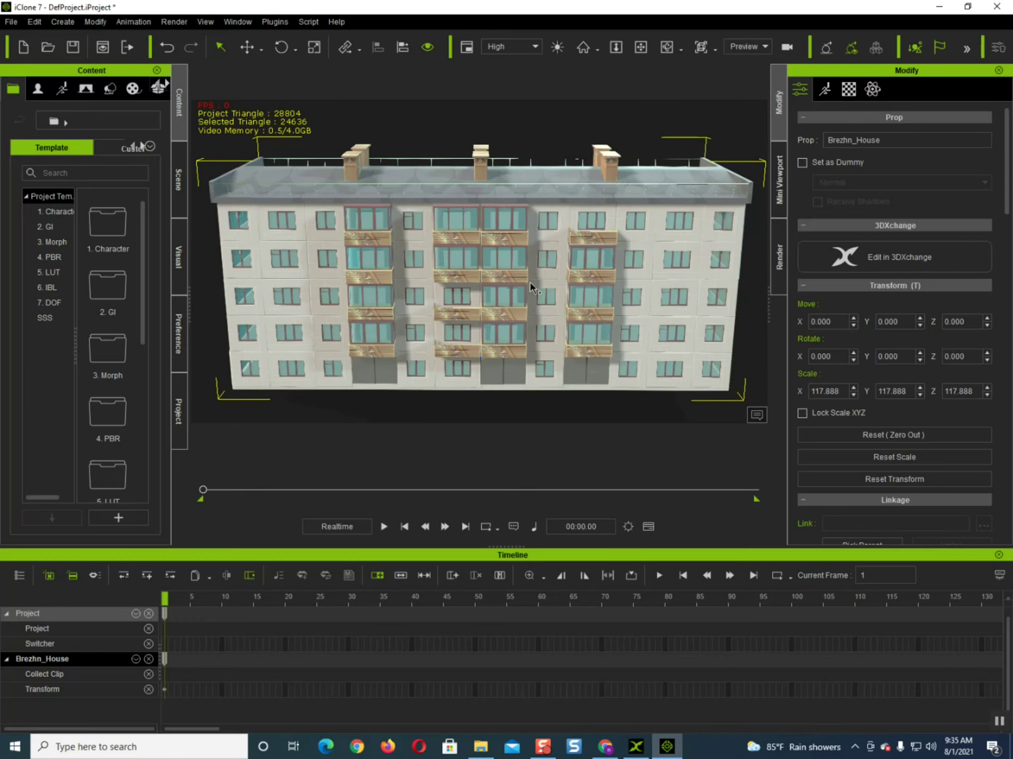
pyautogui.click(11, 21)
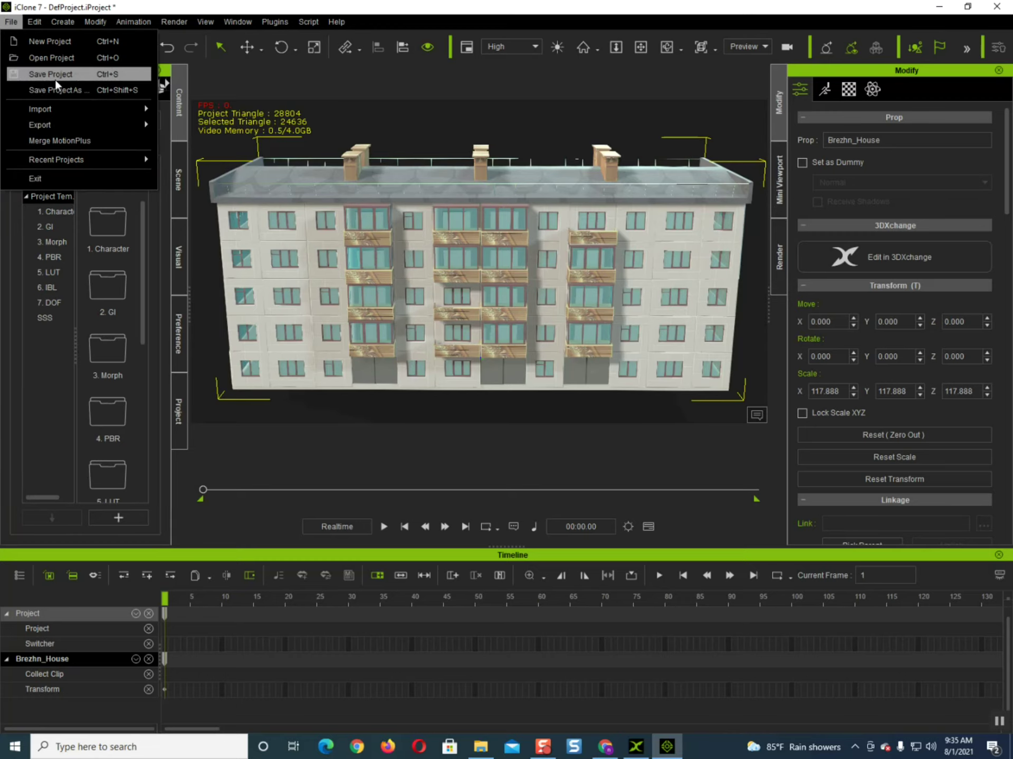
pyautogui.click(53, 78)
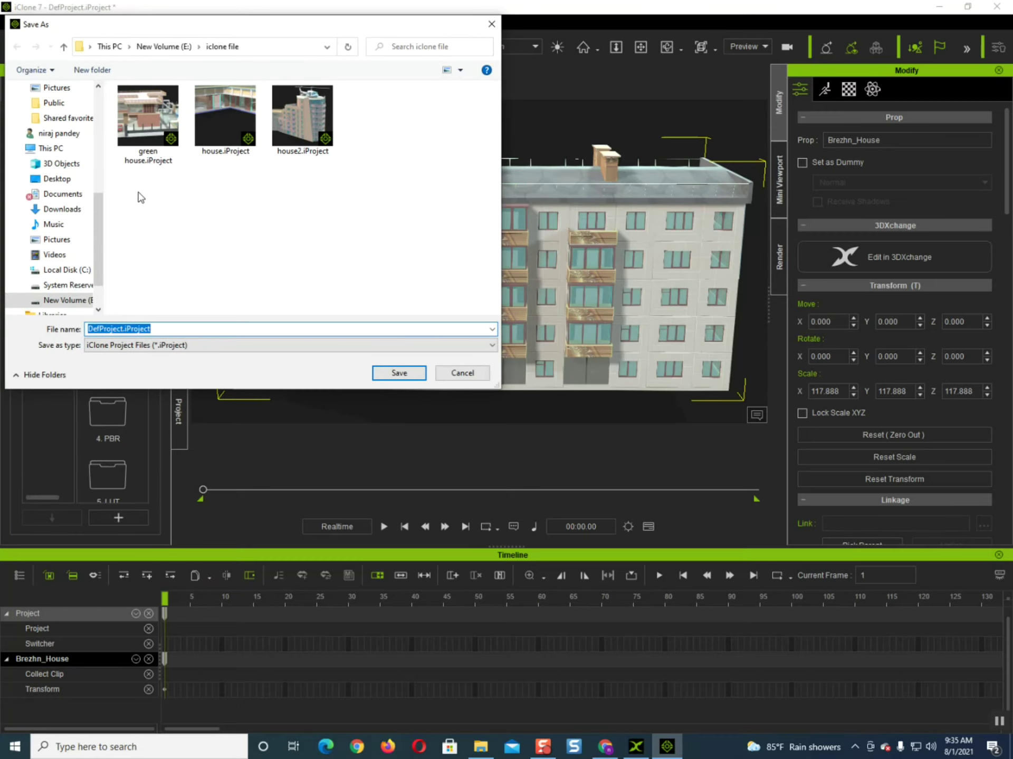